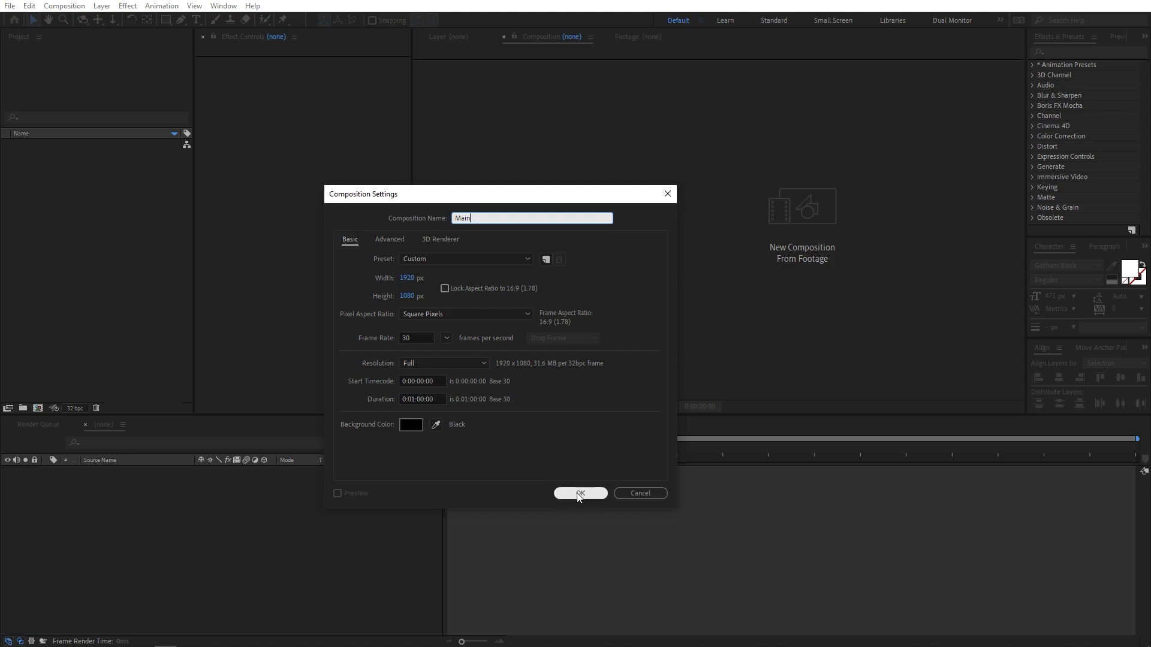
# Create the 1920 × 1080, 30 fps composition named Main with a one-minute duration and add a black solid layer.
pyautogui.click(580, 494)
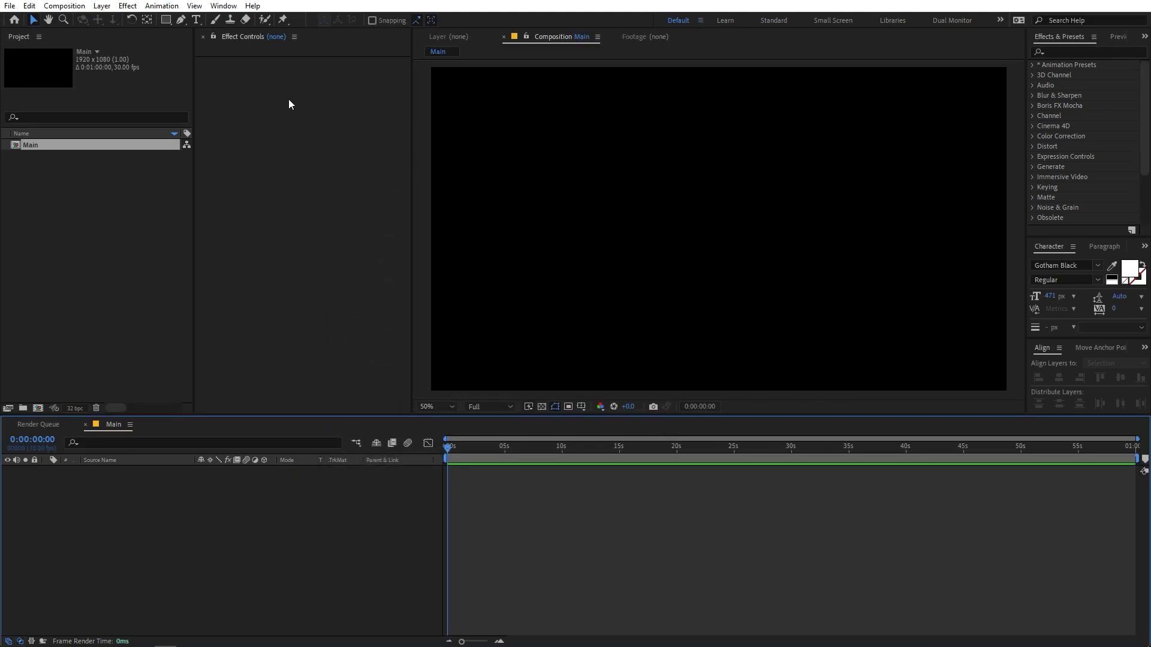
pyautogui.rightClick(231, 538)
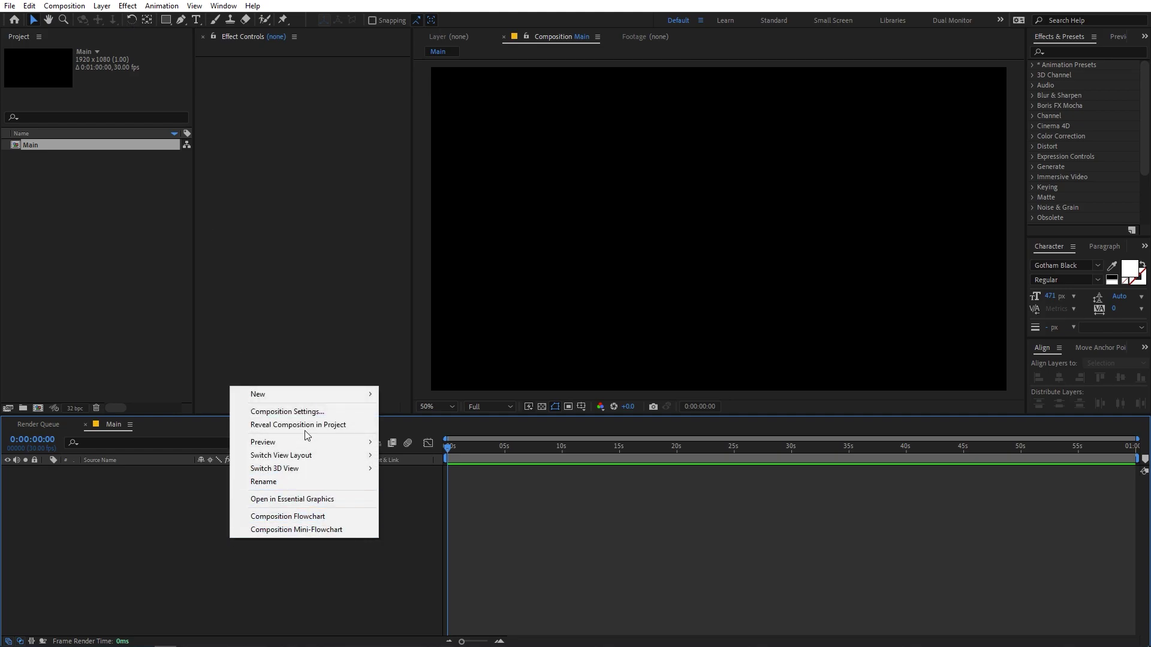
pyautogui.moveTo(314, 397)
pyautogui.click(409, 425)
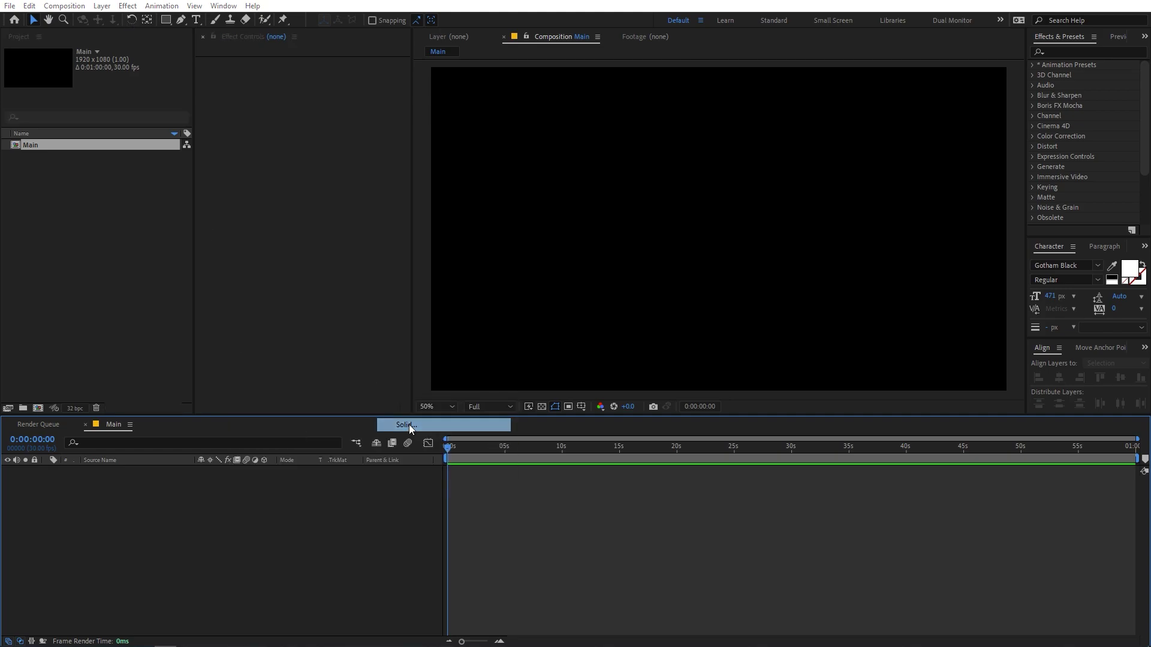
pyautogui.click(189, 245)
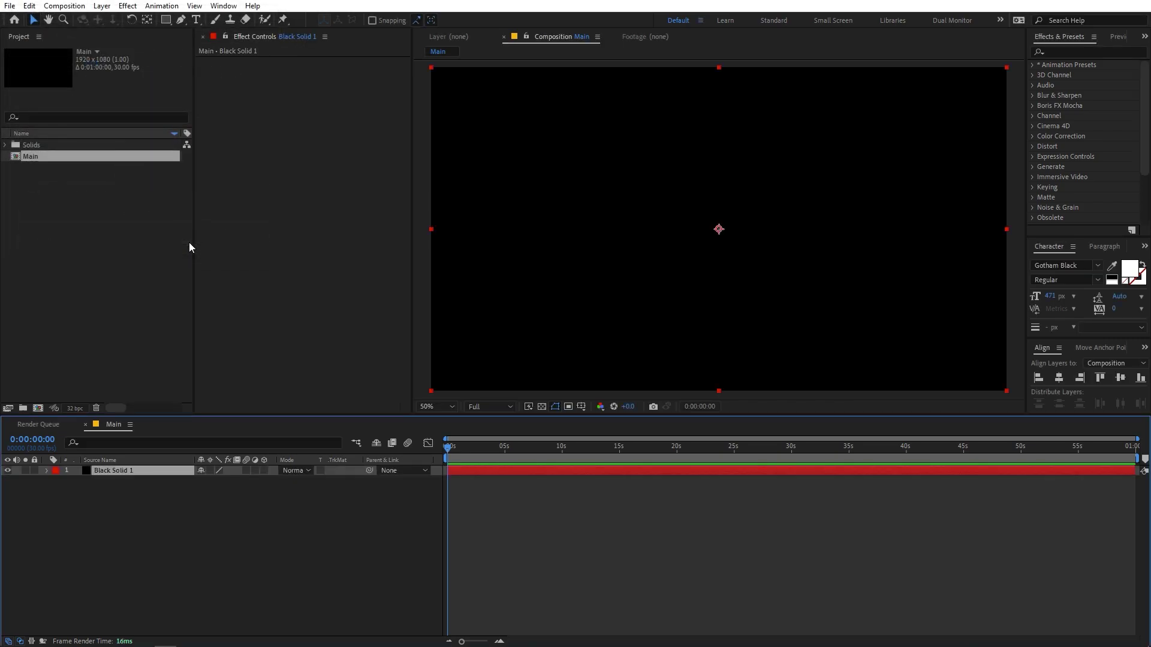
pyautogui.click(621, 546)
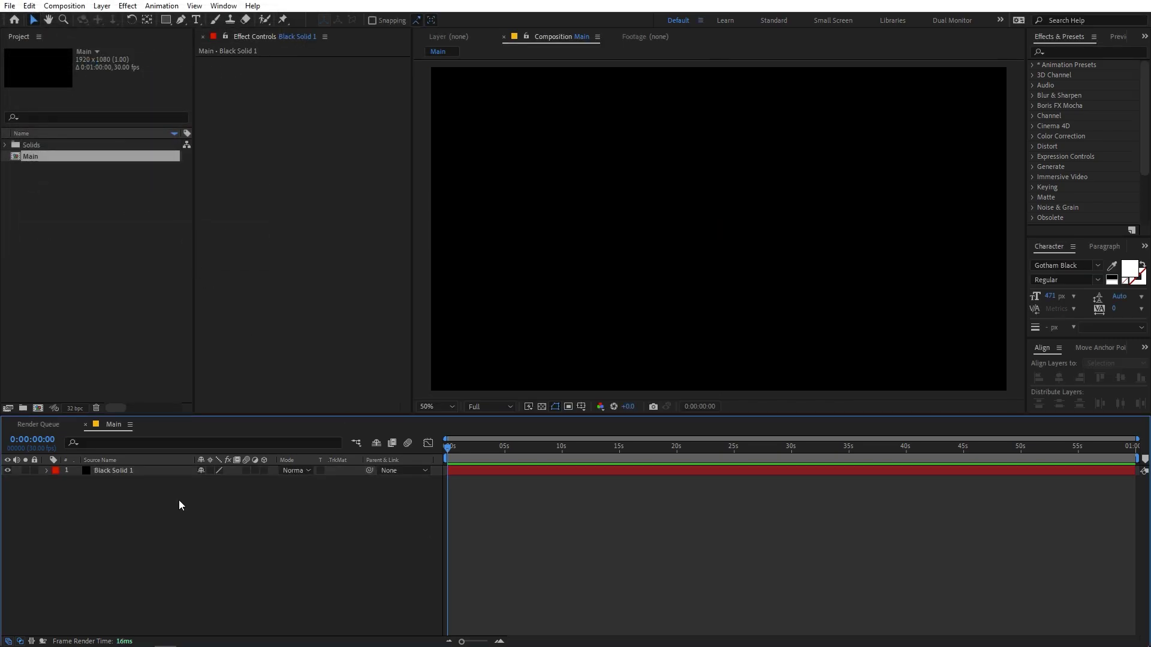
# Find the Gradient Ramp effect and apply it to the black solid.
pyautogui.click(133, 474)
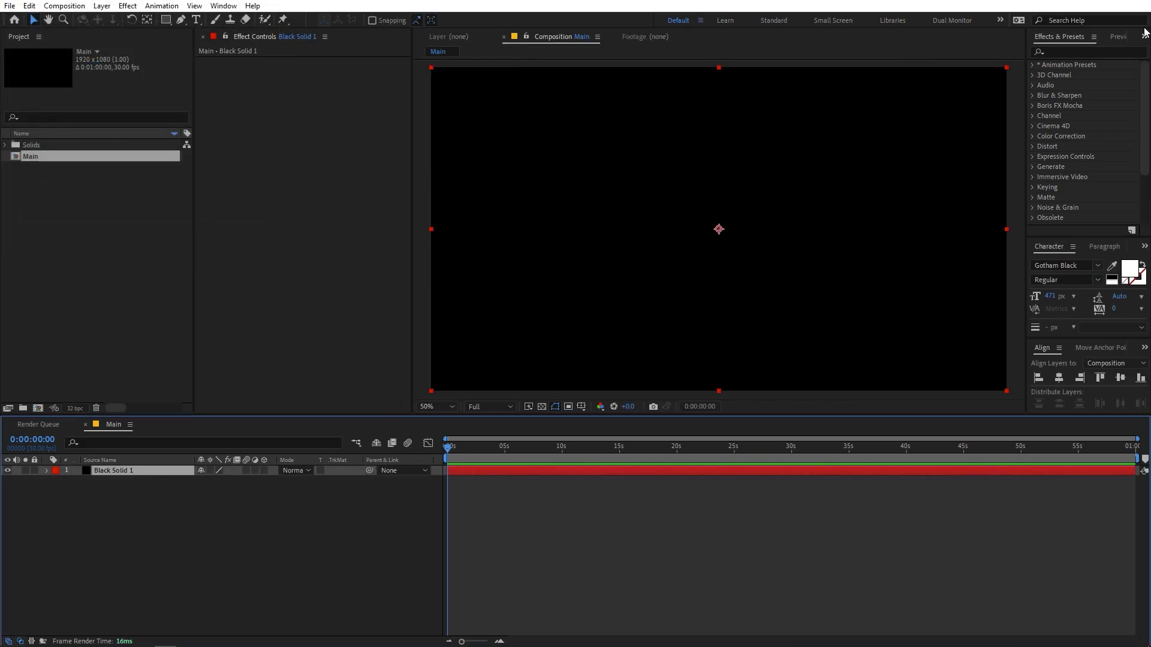
pyautogui.click(1061, 55)
pyautogui.write('gradient')
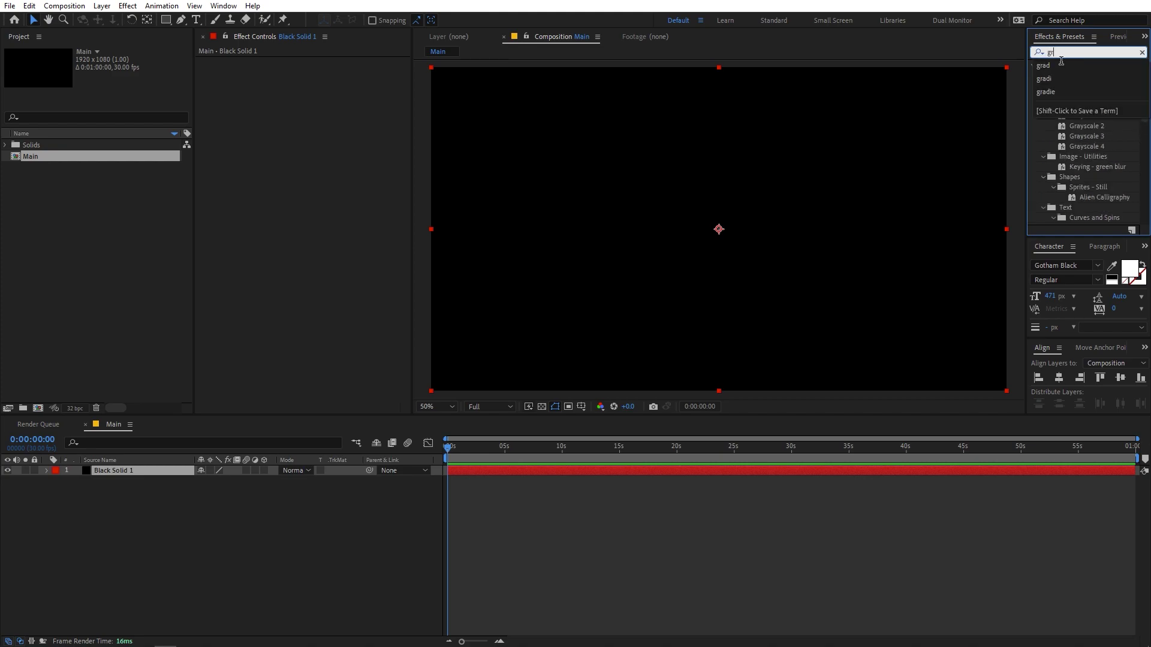
pyautogui.moveTo(1091, 116); pyautogui.dragTo(653, 178)
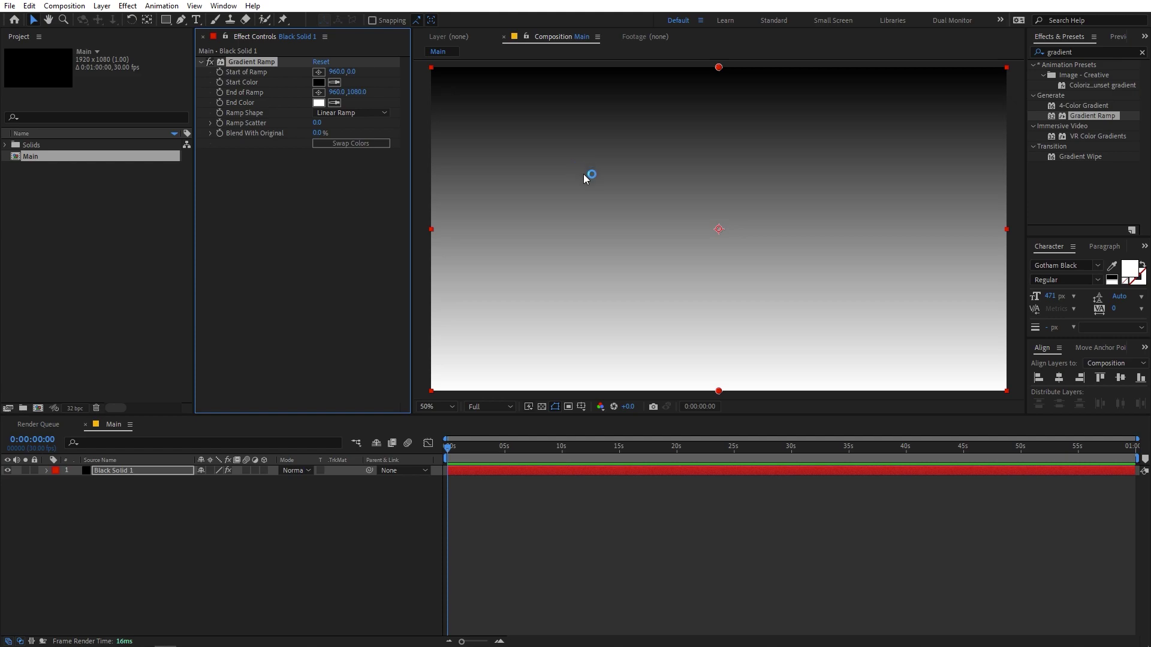
# Set the Gradient Ramp's Start Color to a bright turquoise with a hue of about 172°.
pyautogui.click(320, 83)
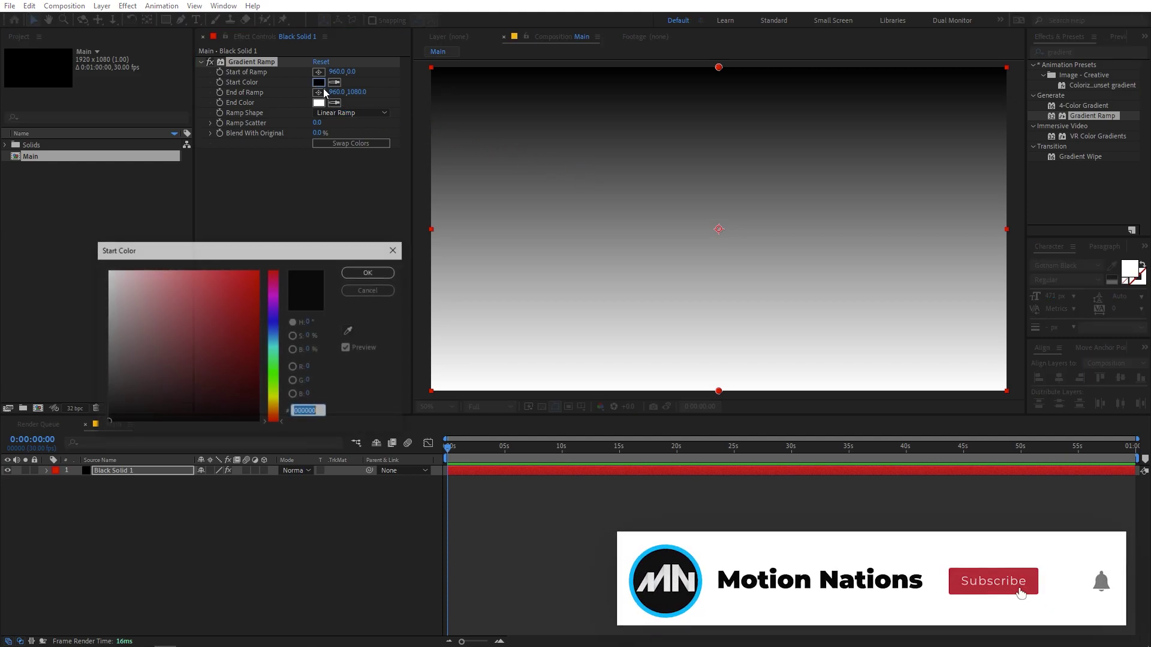
pyautogui.click(273, 351)
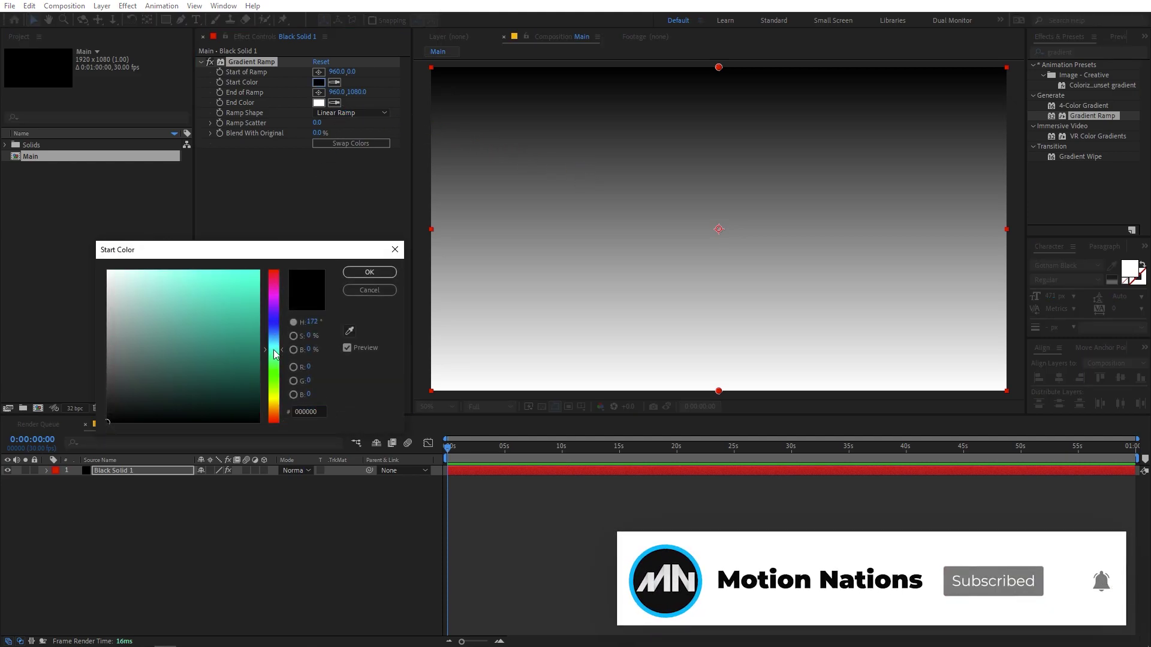
pyautogui.moveTo(229, 306); pyautogui.dragTo(271, 249)
pyautogui.click(369, 272)
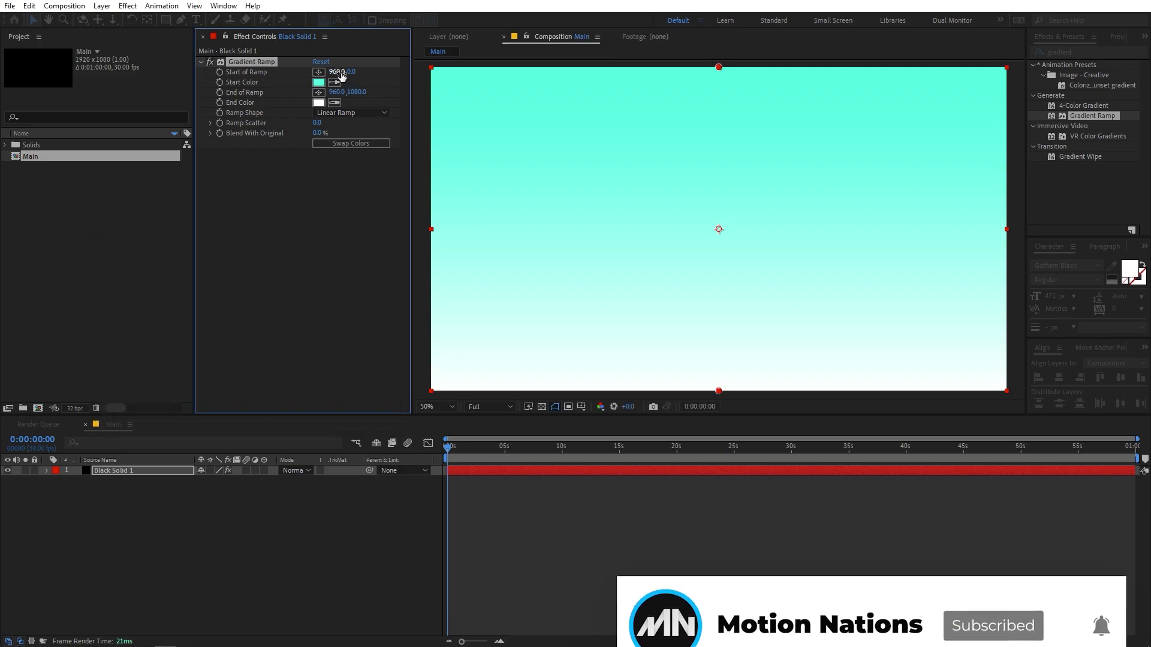
# Set the Gradient Ramp's End Color to a bright sky blue with a hue of about 191°.
pyautogui.click(319, 102)
pyautogui.click(275, 343)
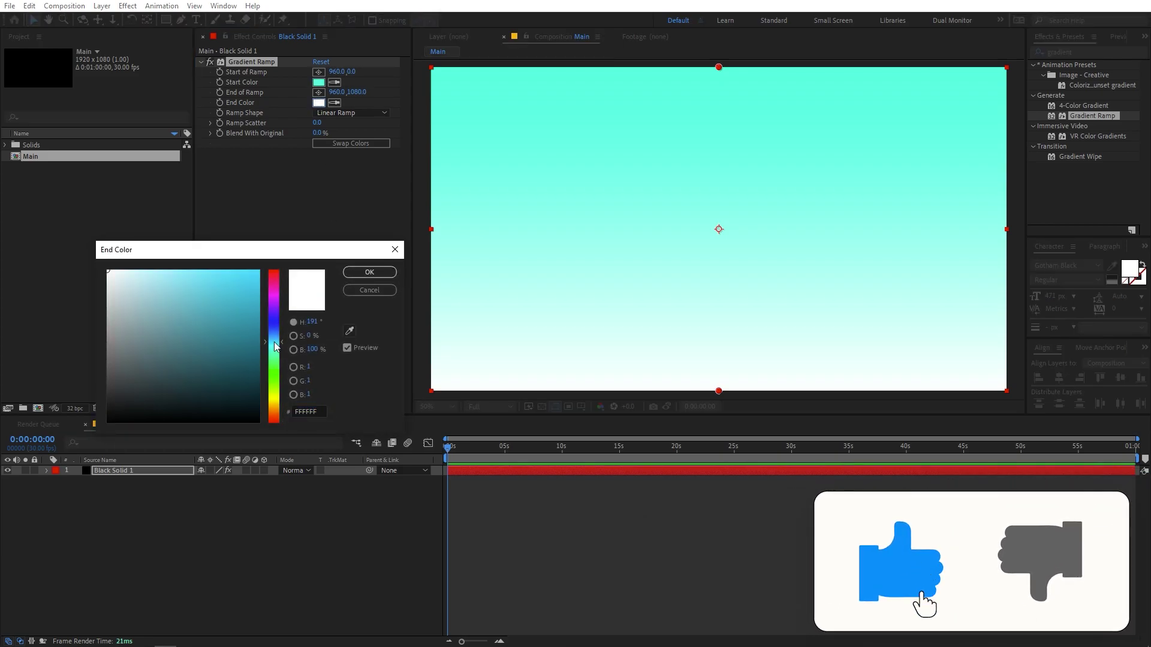
pyautogui.click(259, 271)
pyautogui.click(370, 272)
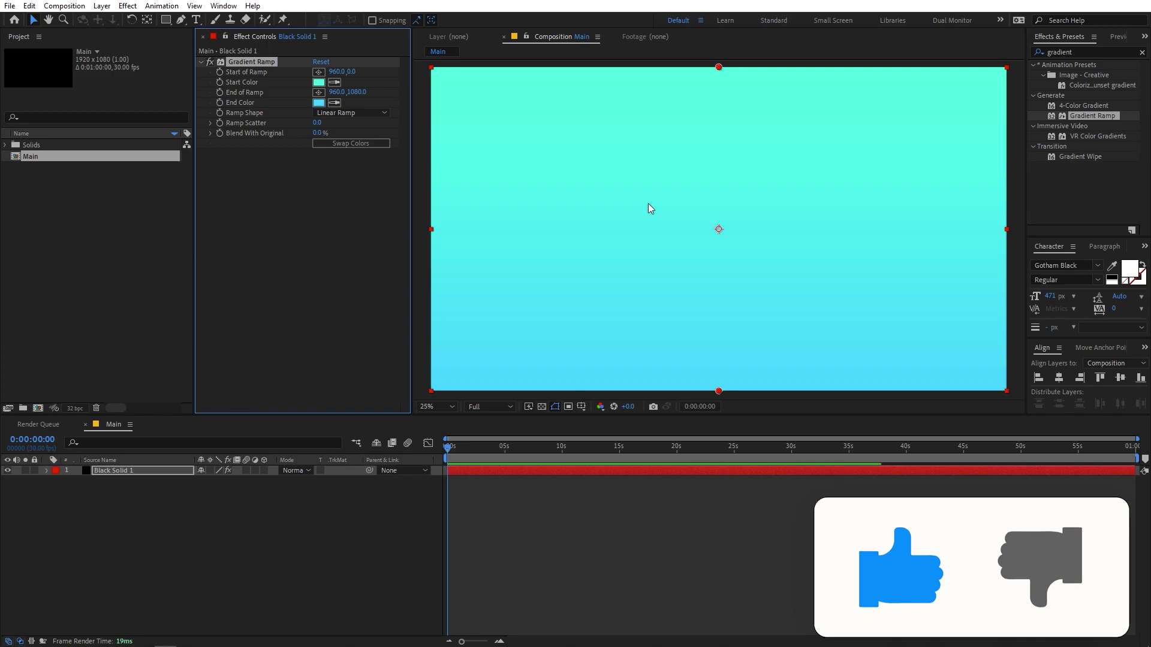
# Make the gradient diagonal by moving its start point to about 3752, -864 and its end point to about 576, 1888.
pyautogui.press(',')
pyautogui.press(',')
pyautogui.press(',')
pyautogui.press(',')
pyautogui.moveTo(718, 189); pyautogui.dragTo(895, 127)
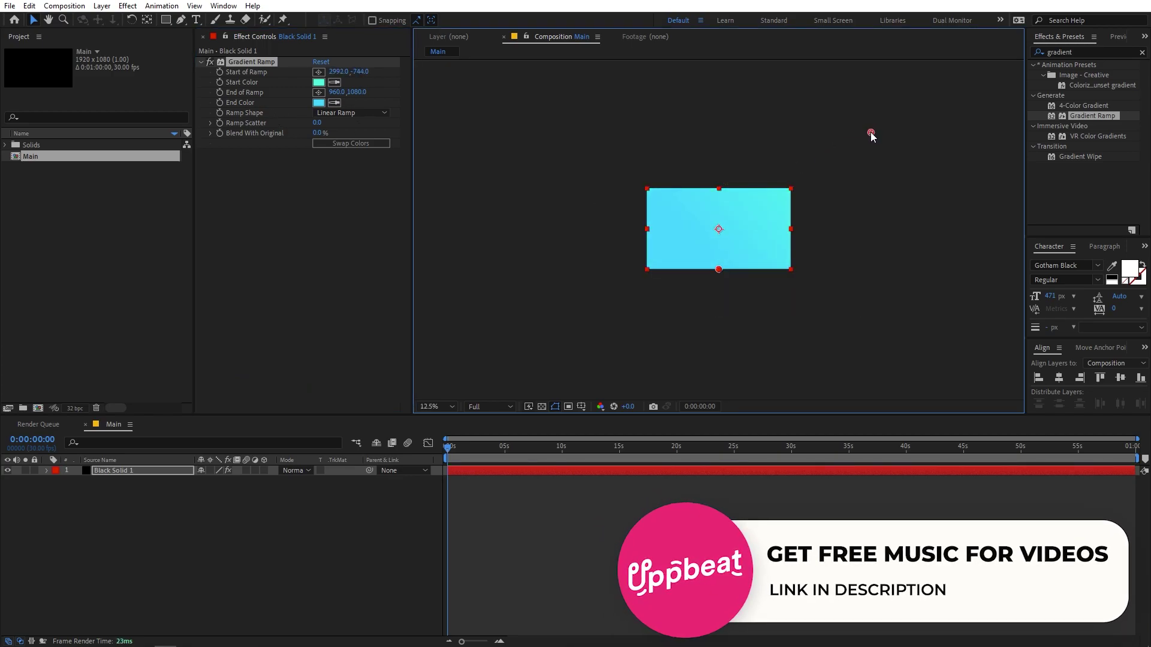
pyautogui.moveTo(718, 269); pyautogui.dragTo(702, 328)
pyautogui.moveTo(894, 138); pyautogui.dragTo(929, 124)
pyautogui.moveTo(702, 328); pyautogui.dragTo(688, 330)
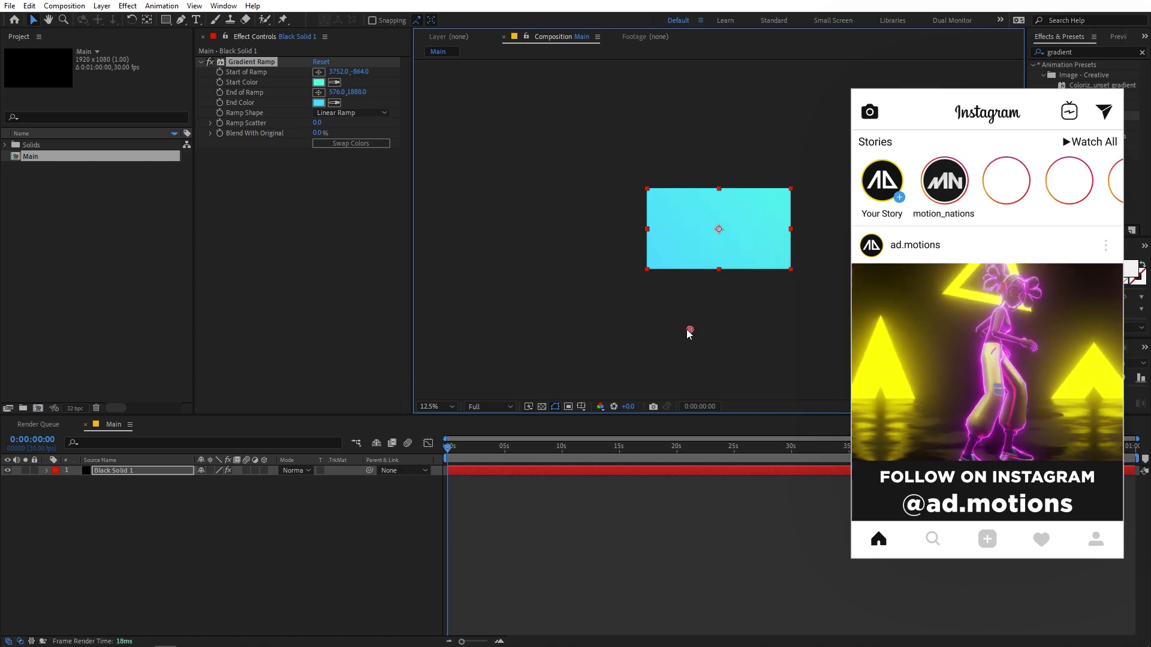
pyautogui.press('.')
pyautogui.press('.')
pyautogui.press('.')
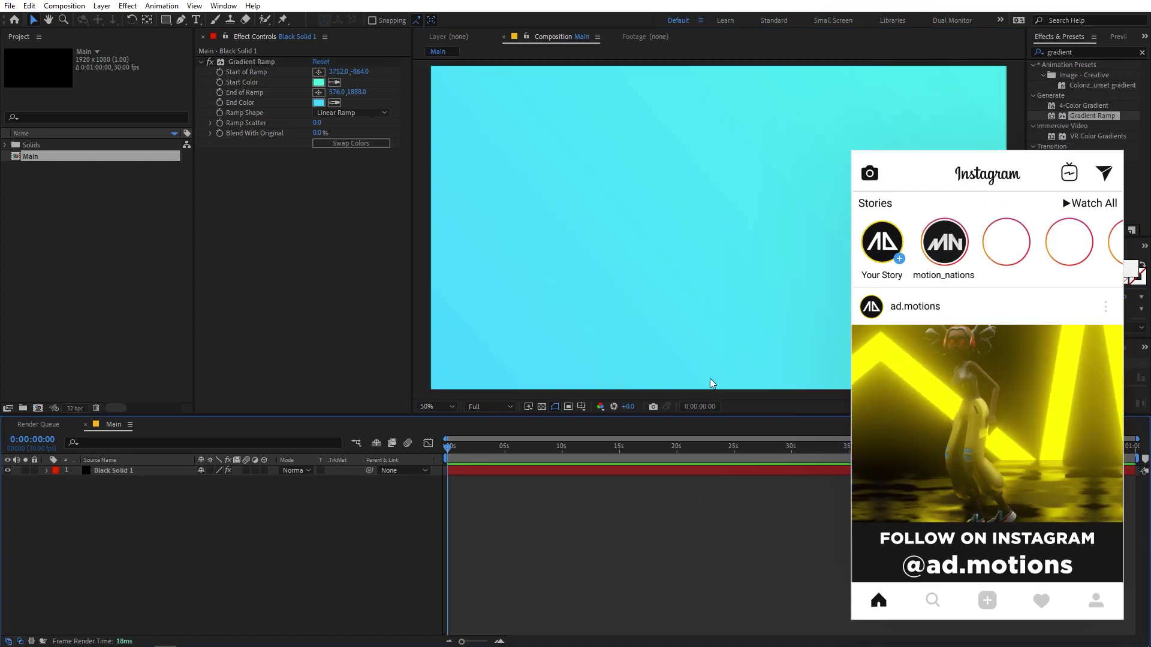
pyautogui.click(92, 294)
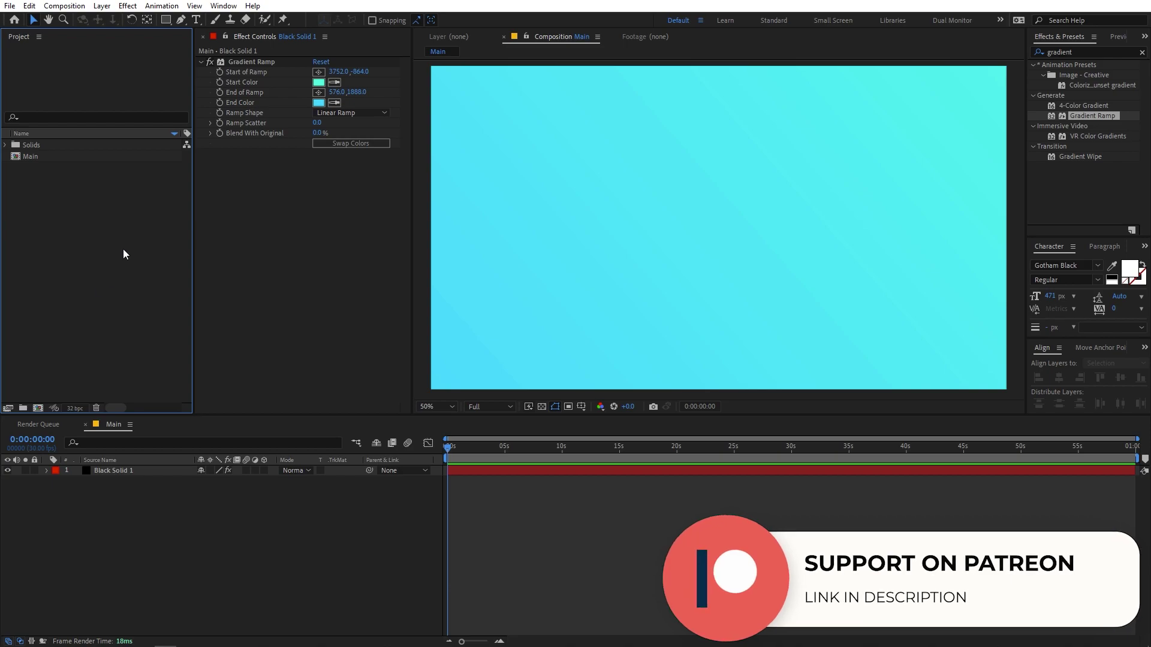
# Draw an upright triangle with the Polygon Tool near the middle of the composition, with an outer radius of about 462.
pyautogui.click(167, 20)
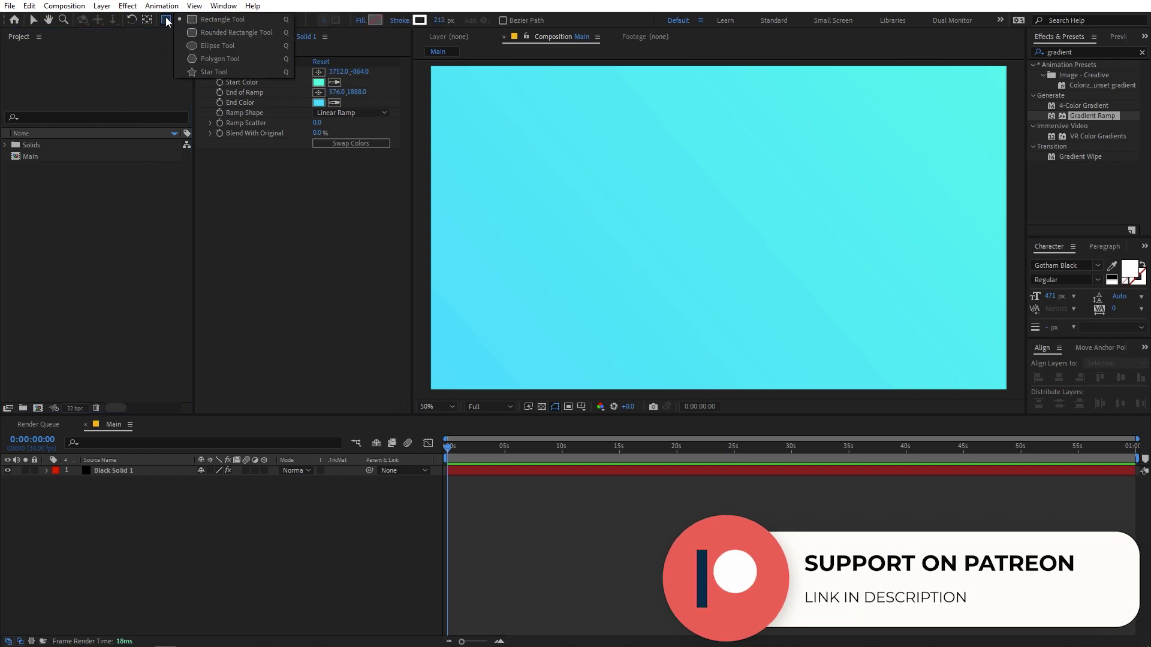
pyautogui.click(210, 59)
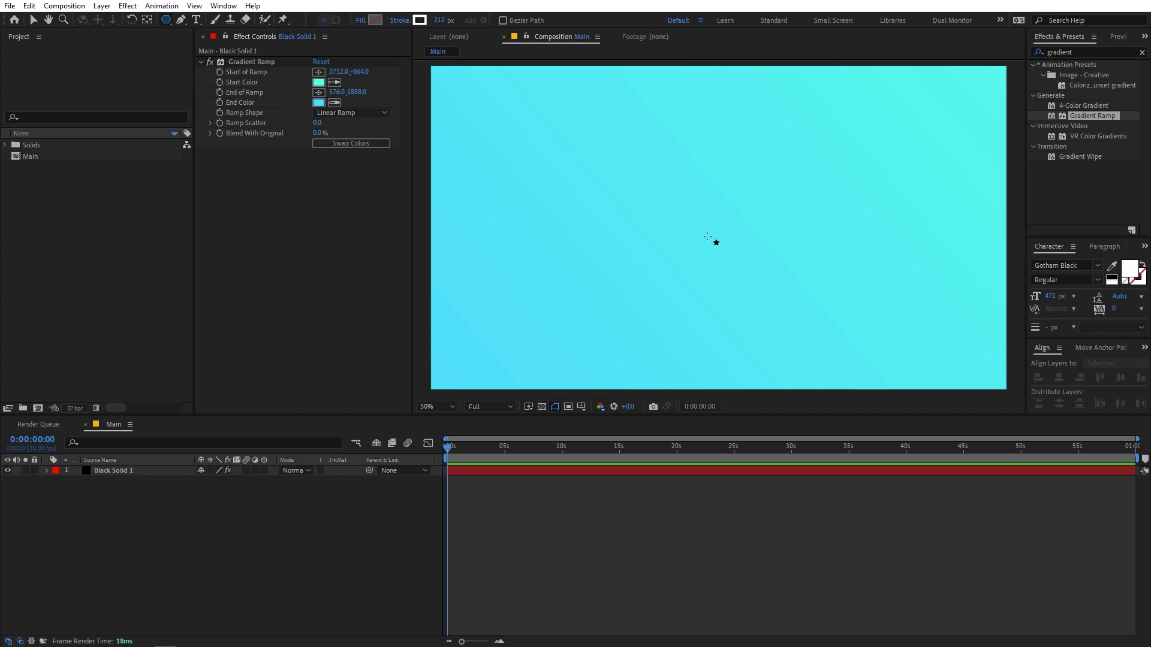
pyautogui.moveTo(725, 236); pyautogui.dragTo(728, 101)
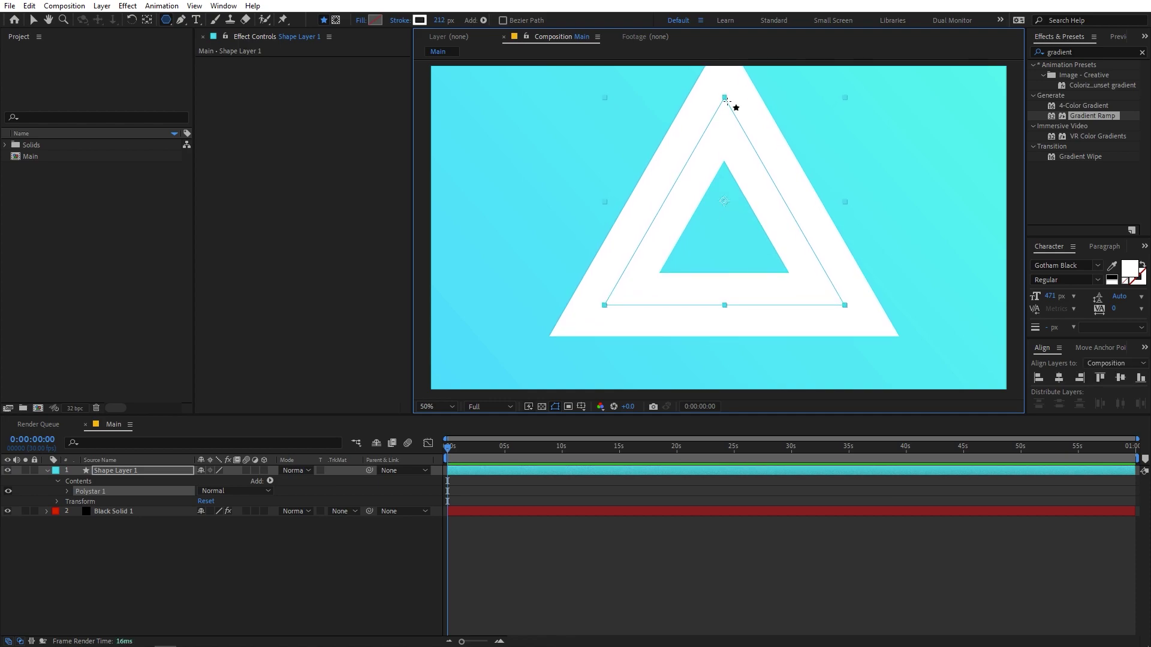
# Set the triangle's fill to None and its stroke width to 244 px.
pyautogui.click(361, 20)
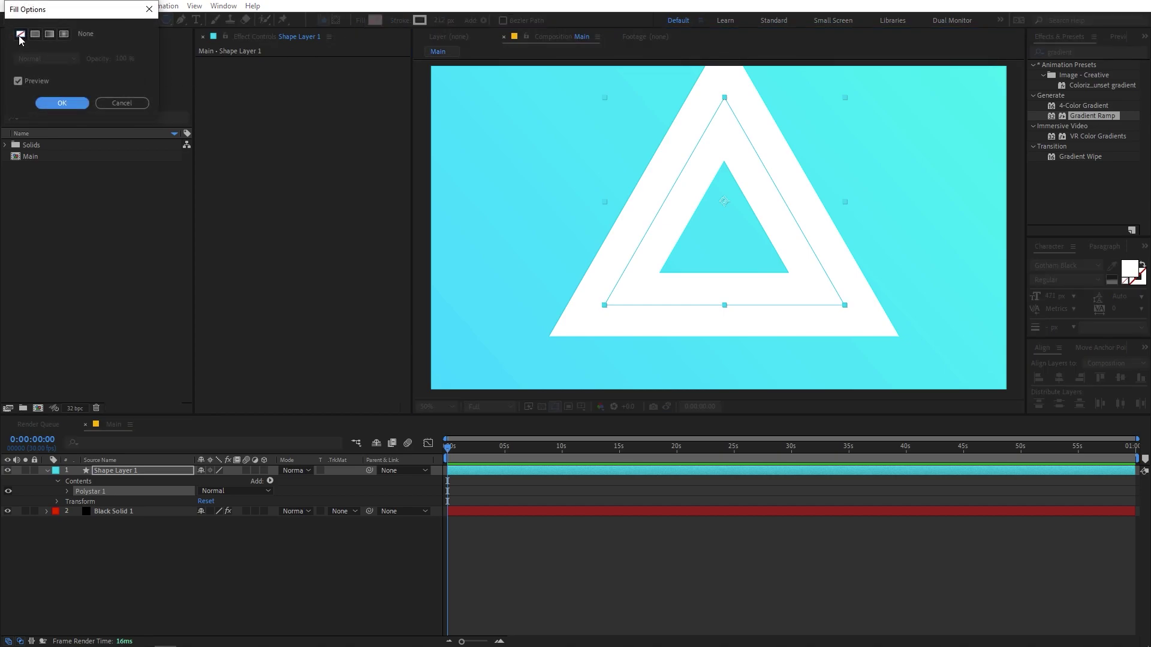
pyautogui.click(61, 102)
pyautogui.moveTo(434, 21)
pyautogui.mouseDown()
pyautogui.moveTo(478, 37)
pyautogui.moveTo(469, 31)
pyautogui.mouseUp()
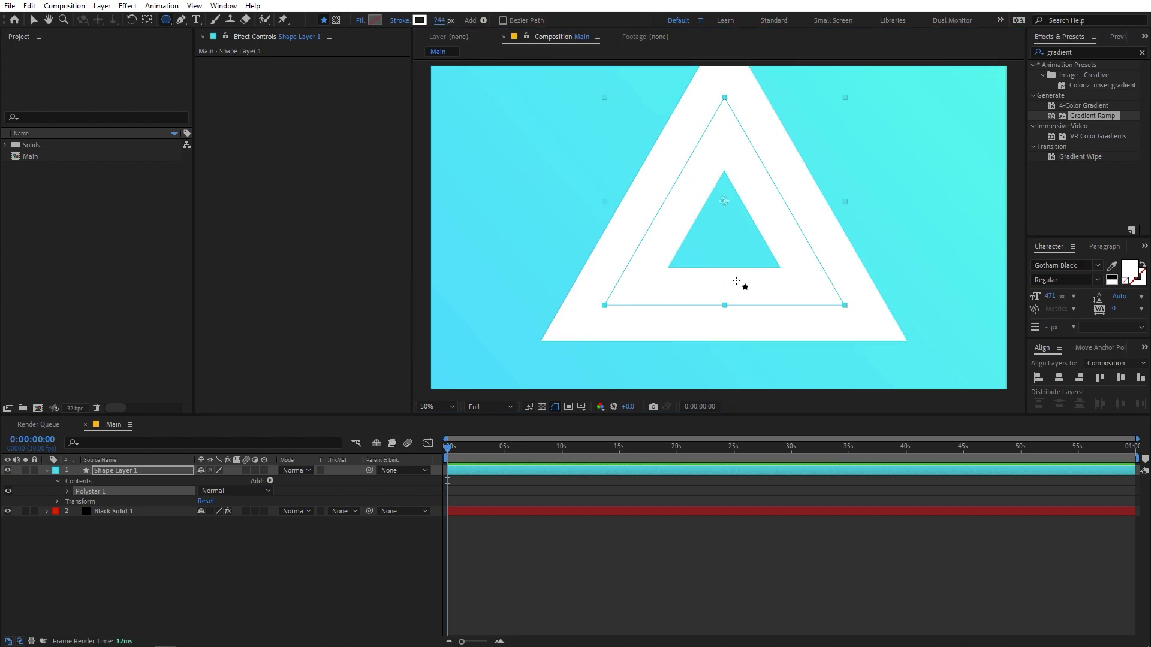
# Center the triangle horizontally and vertically in the composition.
pyautogui.click(1059, 378)
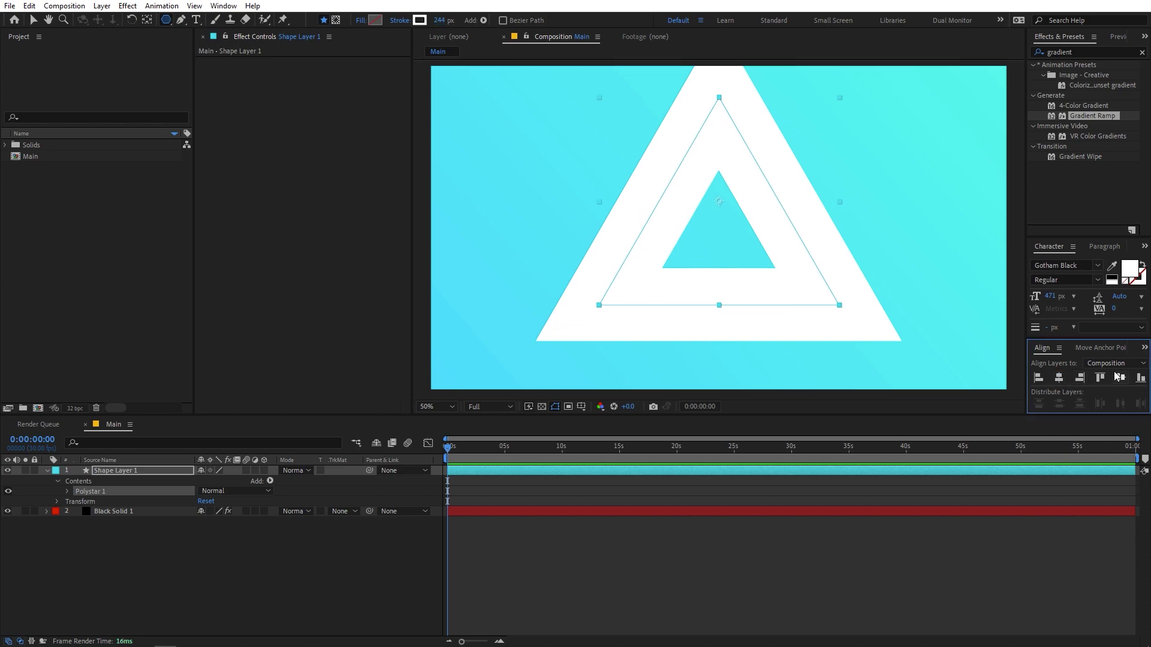
pyautogui.click(1120, 377)
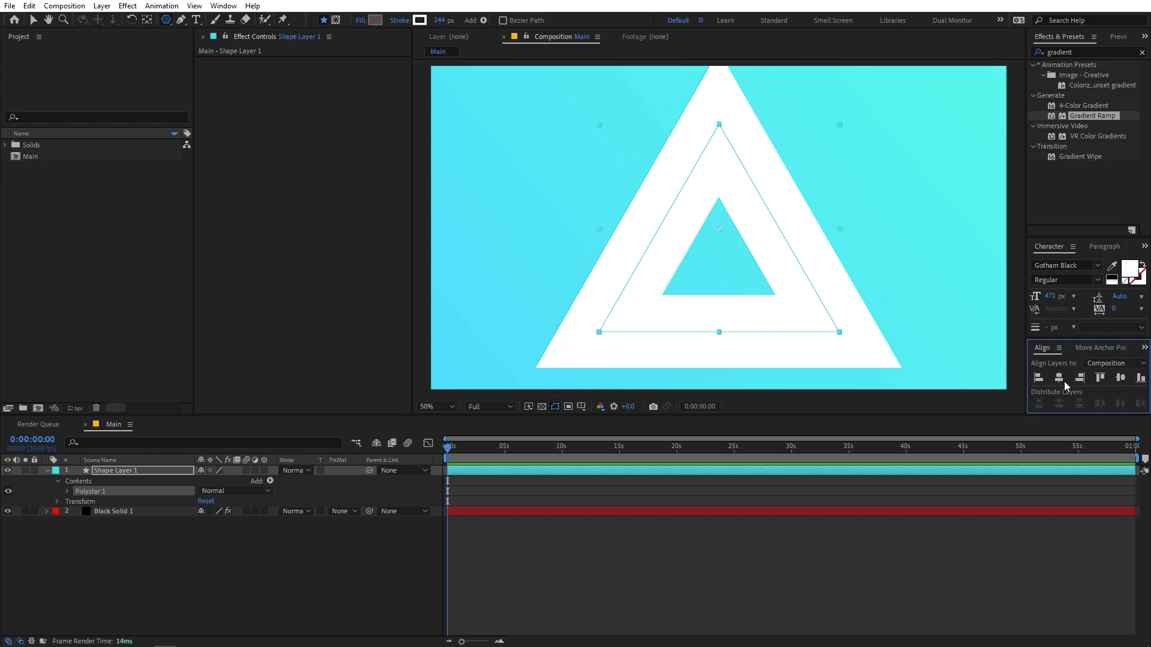
pyautogui.click(223, 6)
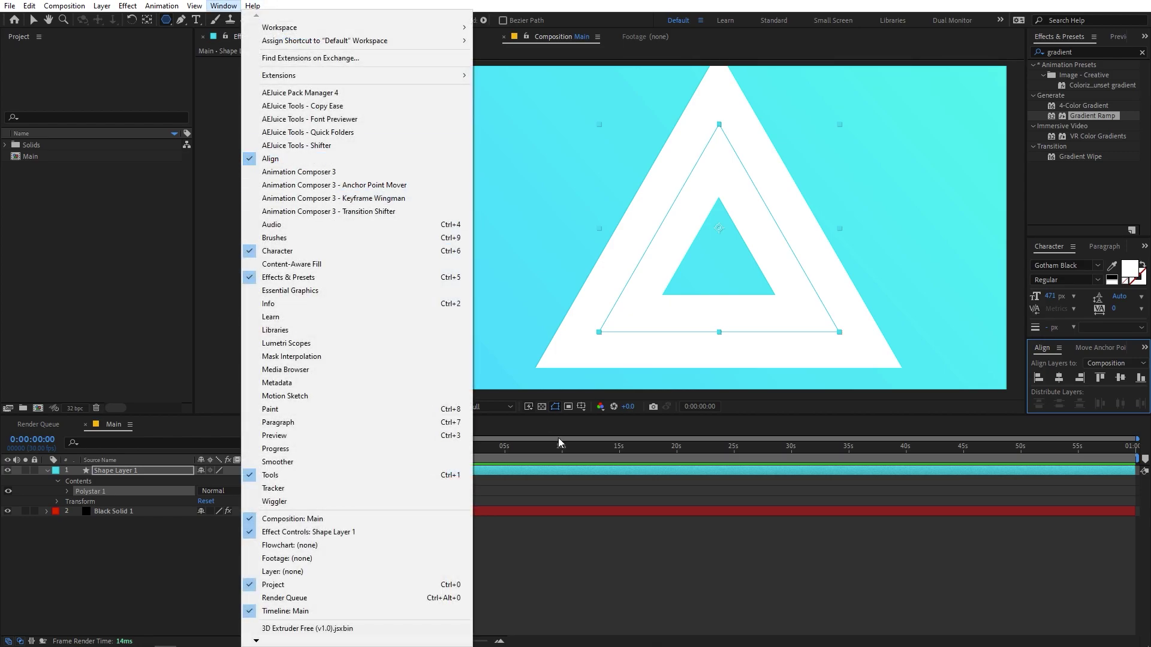
pyautogui.click(634, 573)
# Try 4 points on the shape's polystar path and raise the Points value to 102 to form a ring.
pyautogui.click(80, 491)
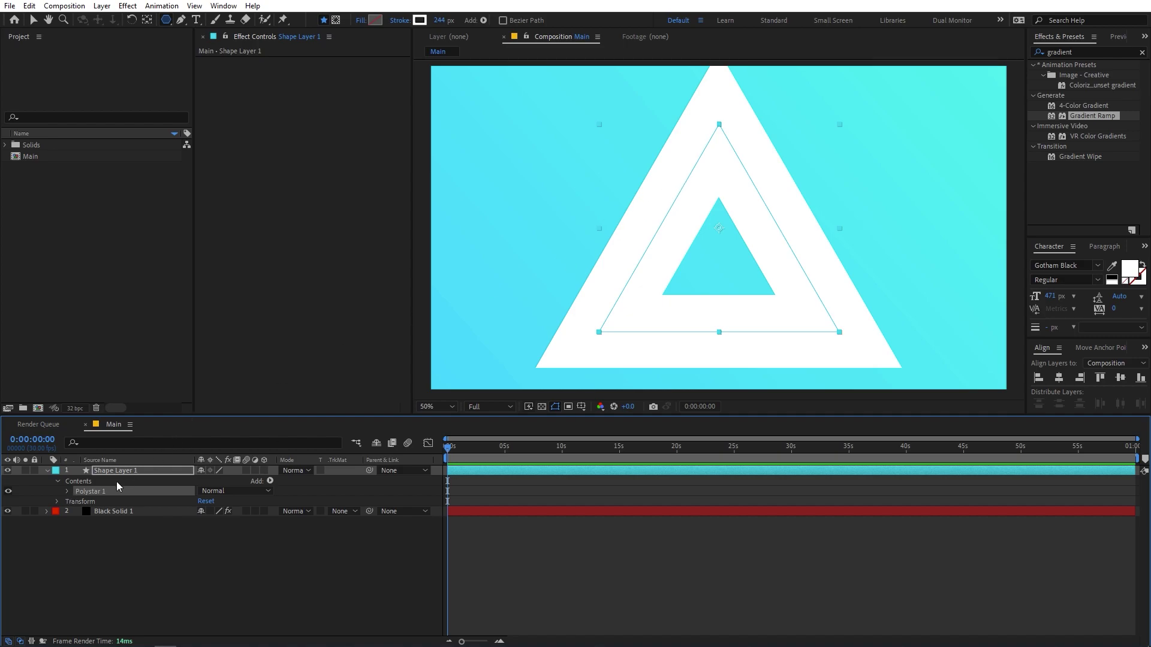
pyautogui.click(67, 492)
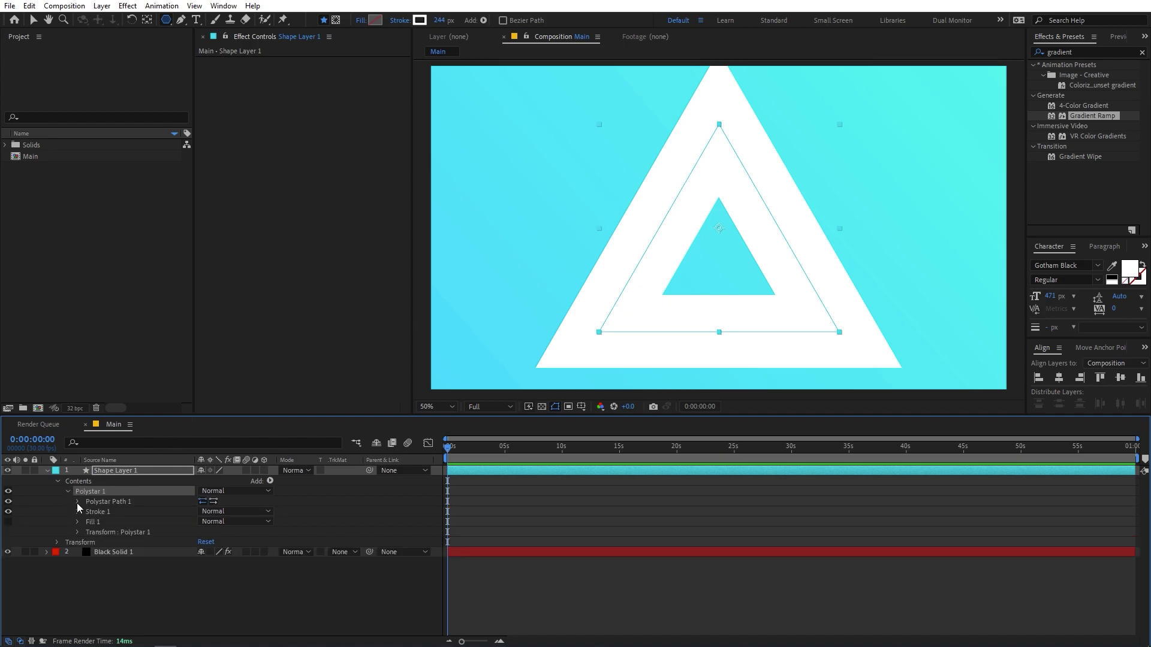
pyautogui.click(77, 502)
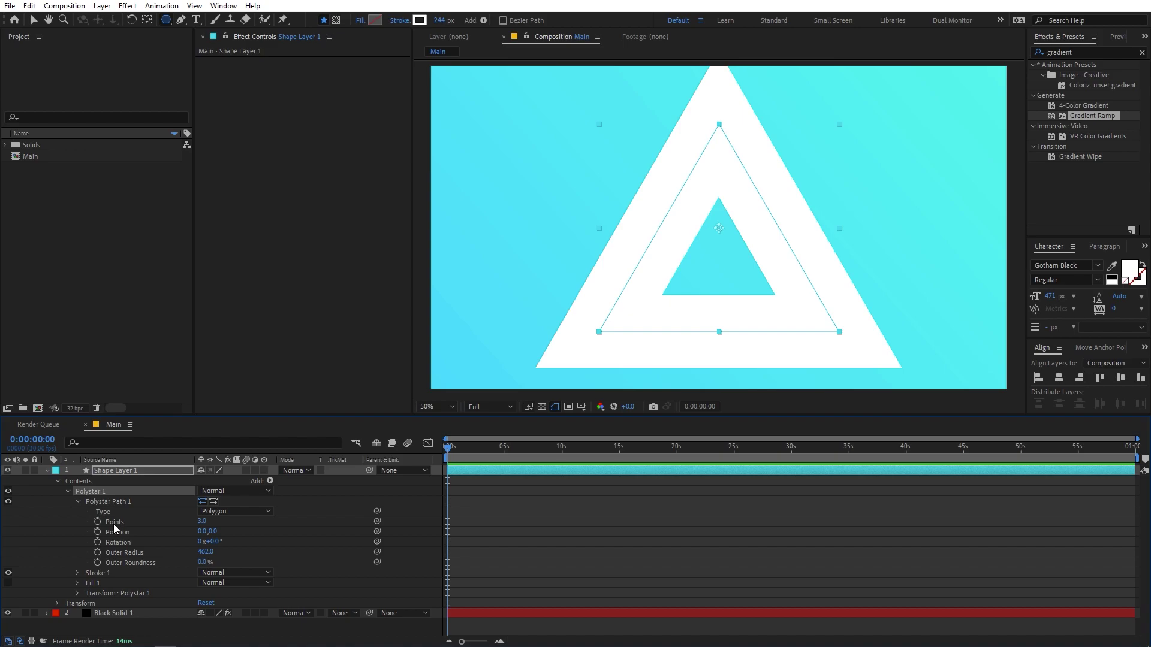
pyautogui.moveTo(203, 522)
pyautogui.mouseDown()
pyautogui.moveTo(227, 523)
pyautogui.moveTo(207, 528)
pyautogui.mouseUp()
pyautogui.click(203, 523)
pyautogui.press('Return')
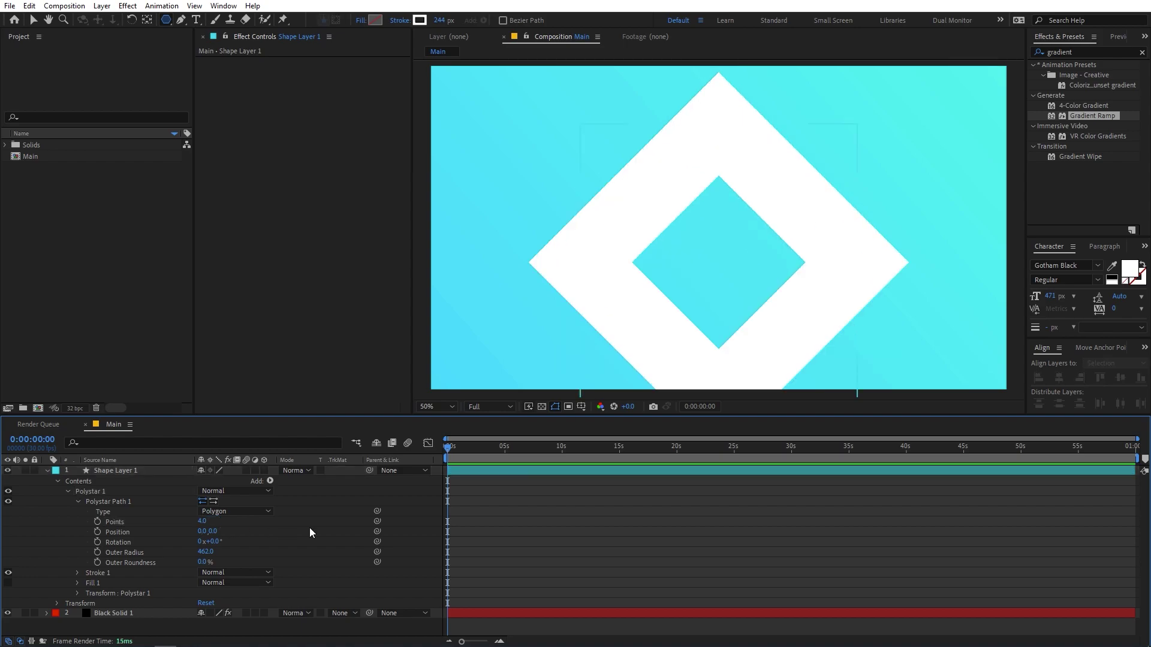
pyautogui.click(205, 523)
pyautogui.moveTo(201, 522); pyautogui.dragTo(262, 523)
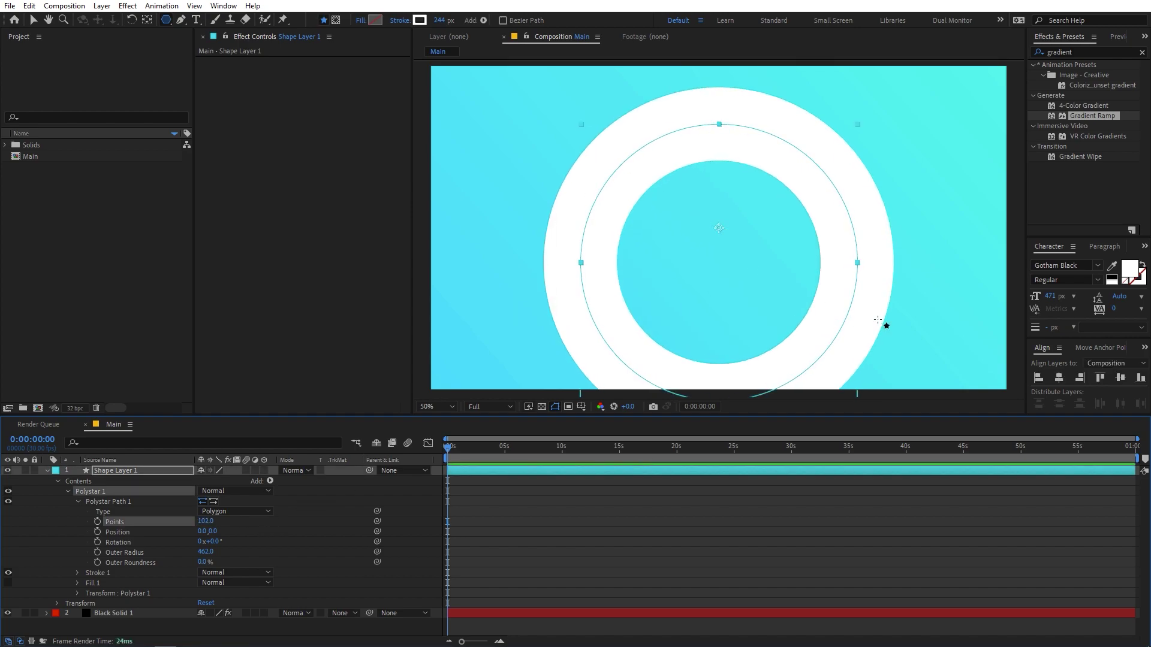
# Center the ring horizontally and vertically in the composition and move its layer's anchor point to the ring's center.
pyautogui.click(1058, 378)
pyautogui.click(1120, 378)
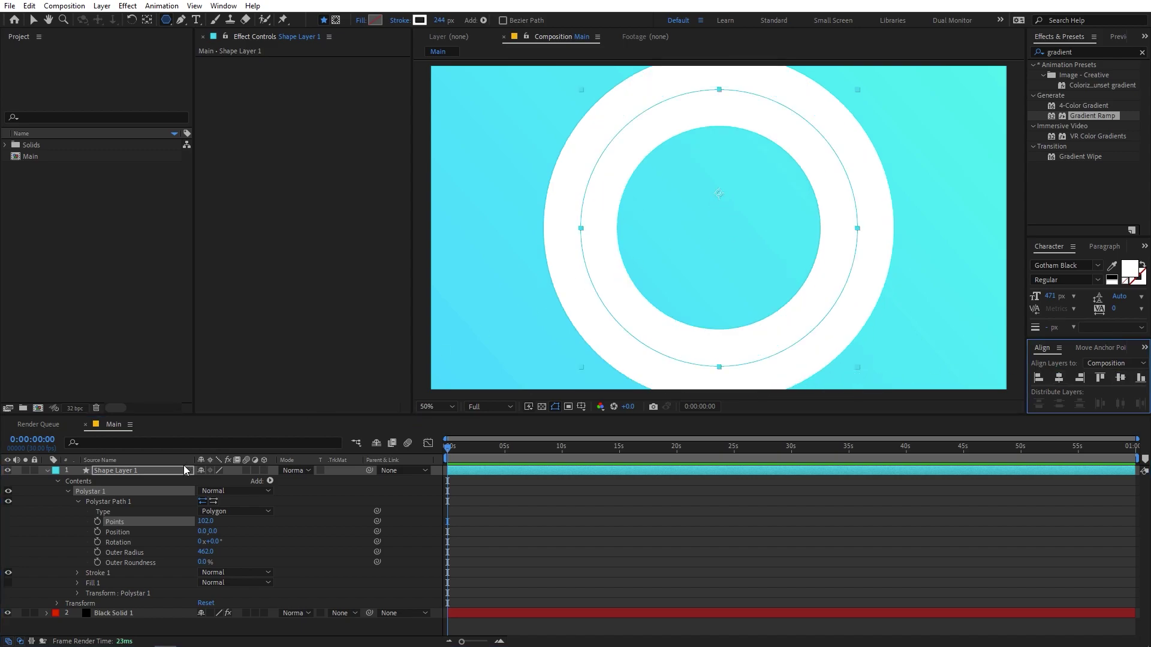
pyautogui.click(156, 470)
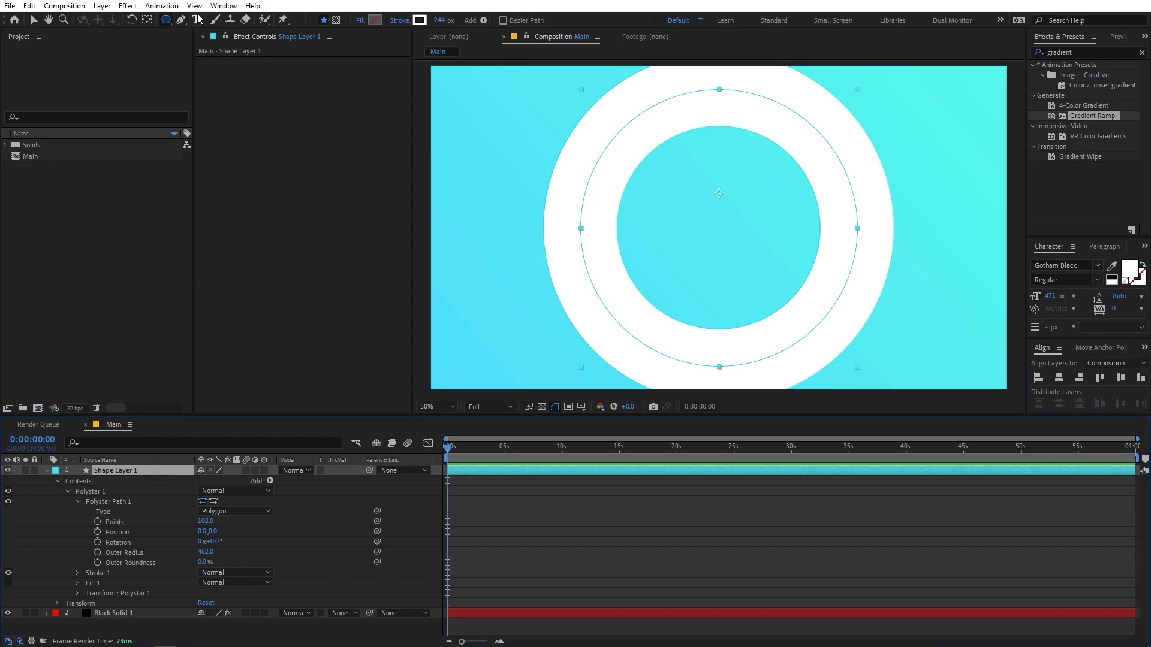
pyautogui.click(147, 20)
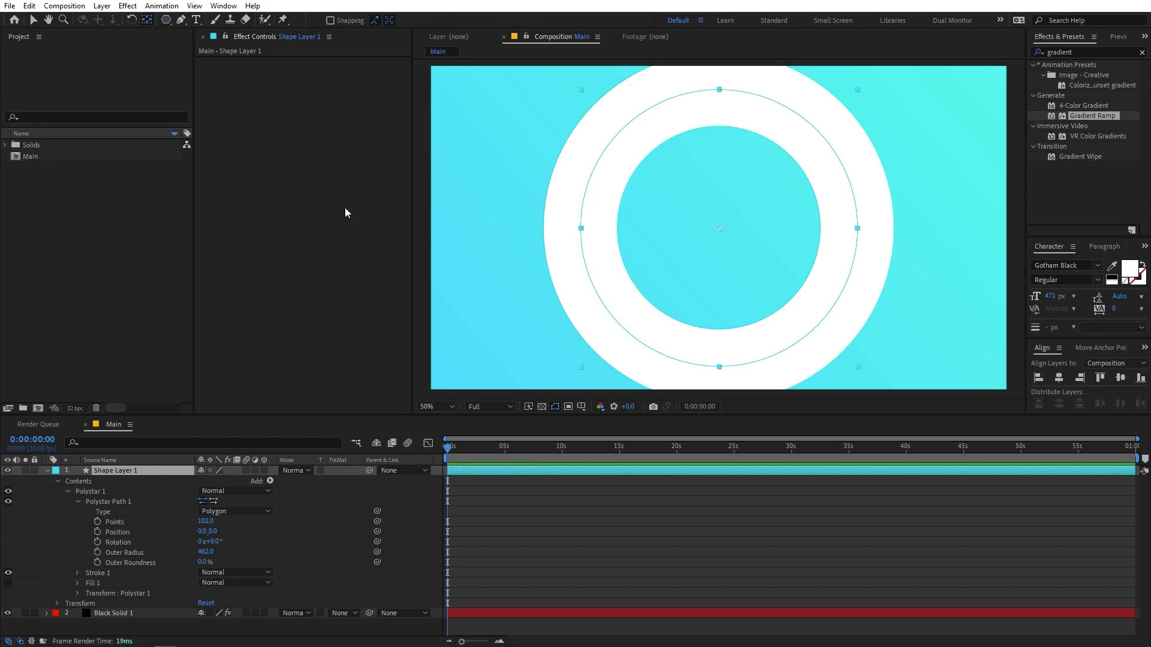
pyautogui.click(636, 525)
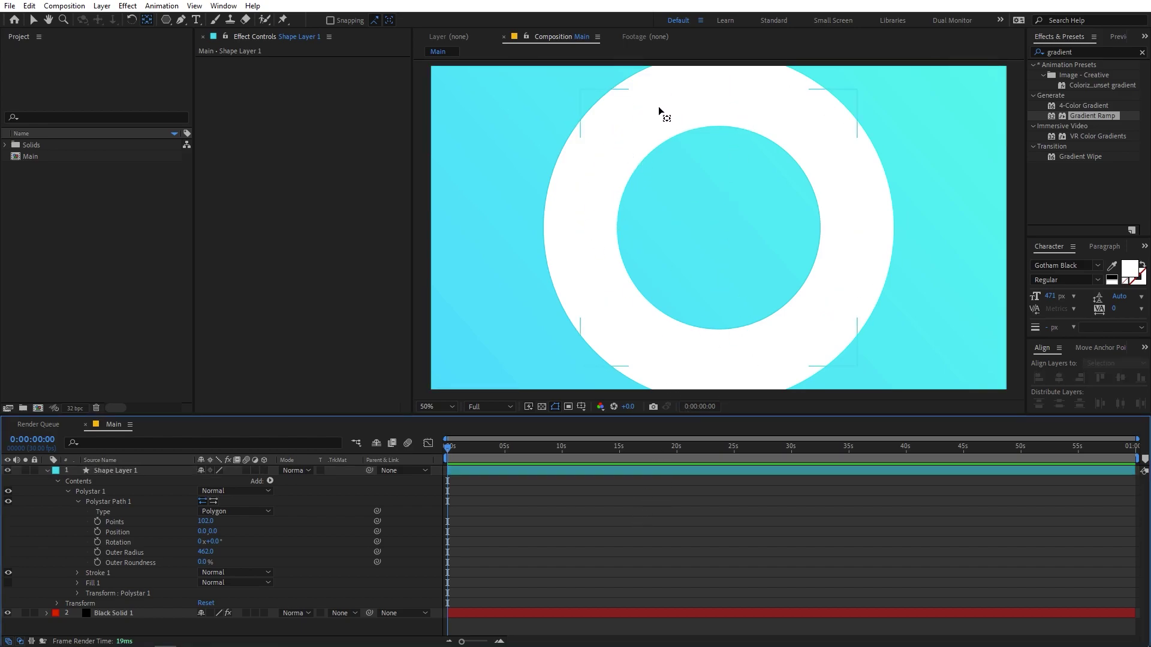
pyautogui.click(46, 471)
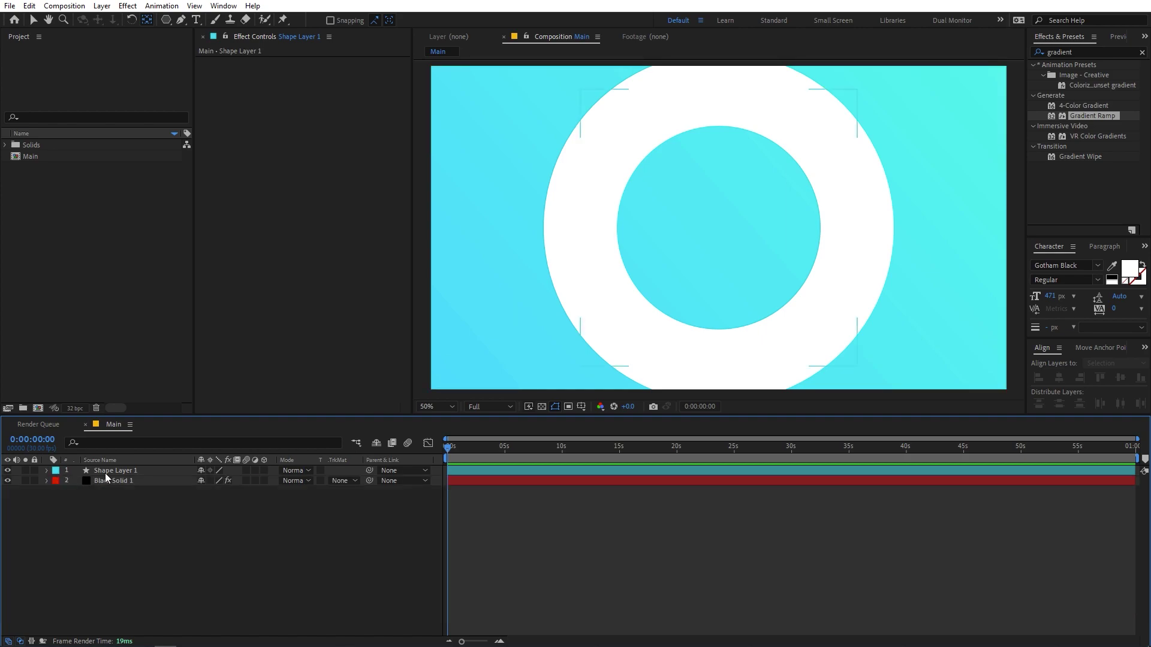
# Add an Inner Shadow layer style to the ring's shape layer and show its settings.
pyautogui.click(105, 473)
pyautogui.rightClick(105, 473)
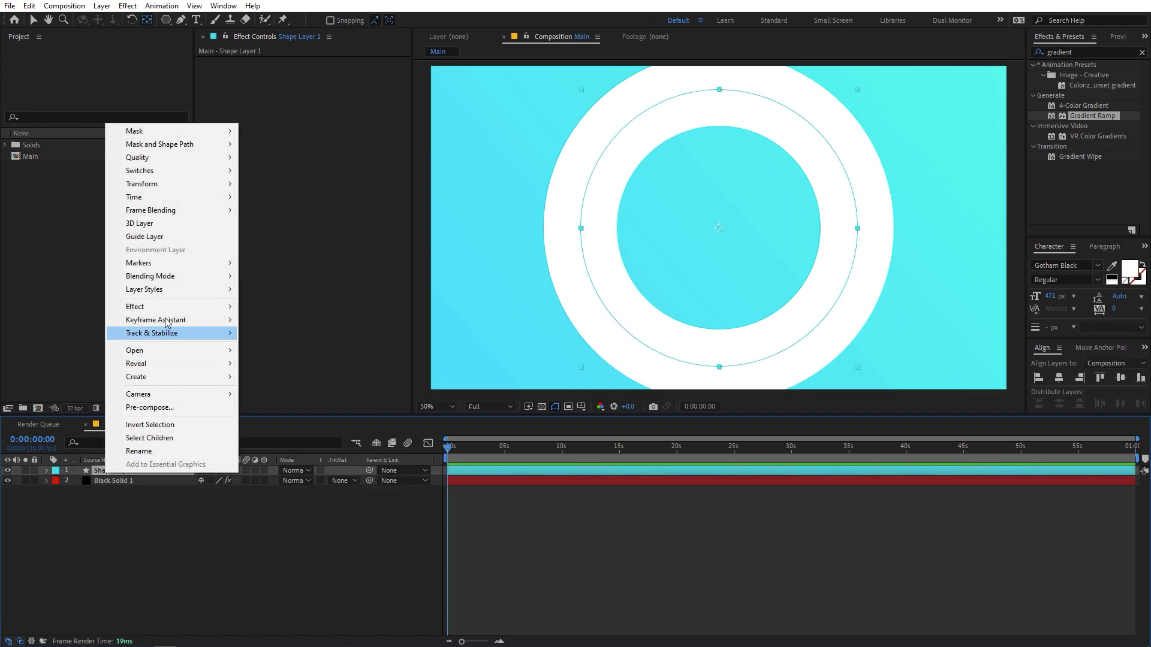
pyautogui.moveTo(188, 293)
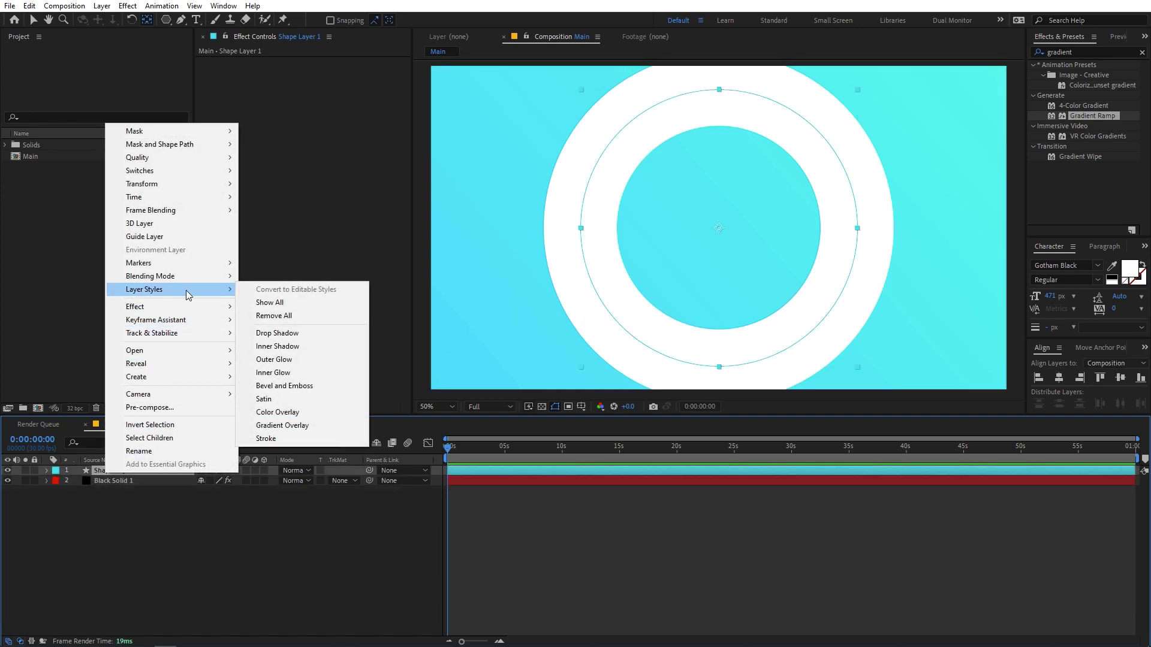
pyautogui.click(278, 347)
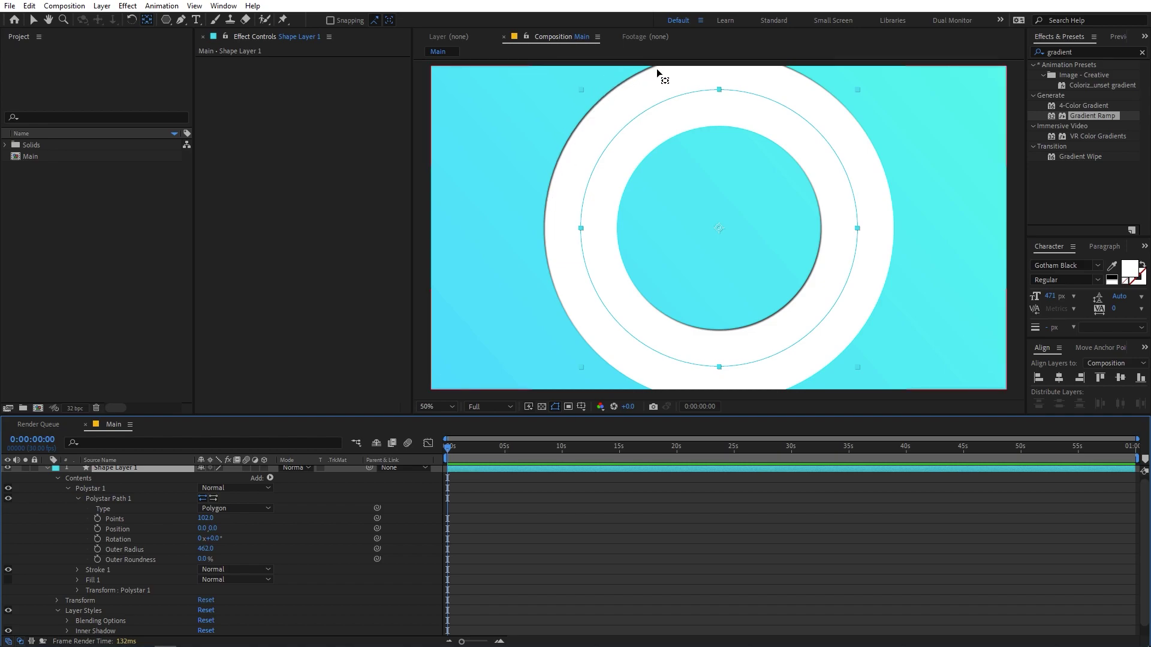
pyautogui.scroll(1, 62, 502)
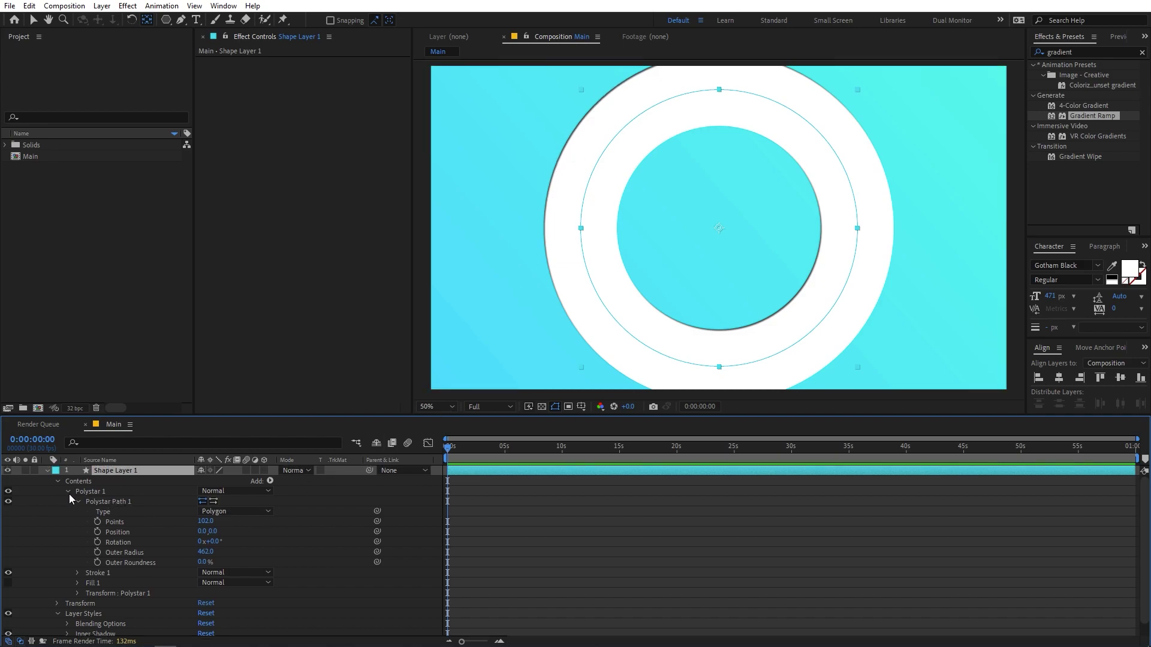
pyautogui.click(67, 492)
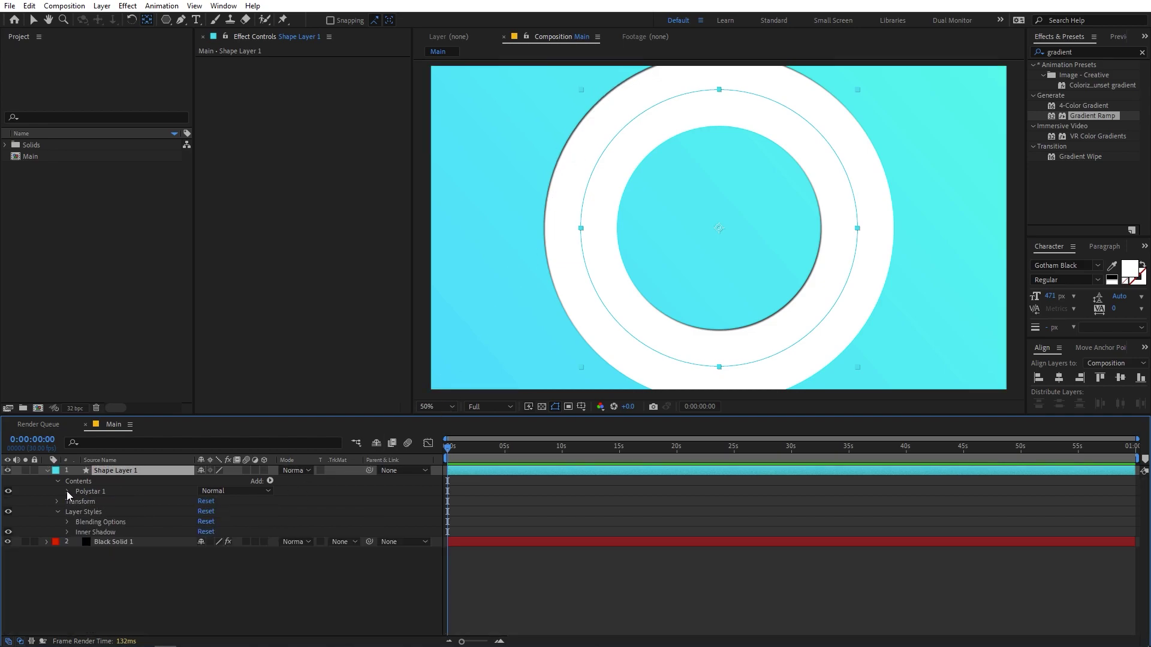
pyautogui.click(67, 533)
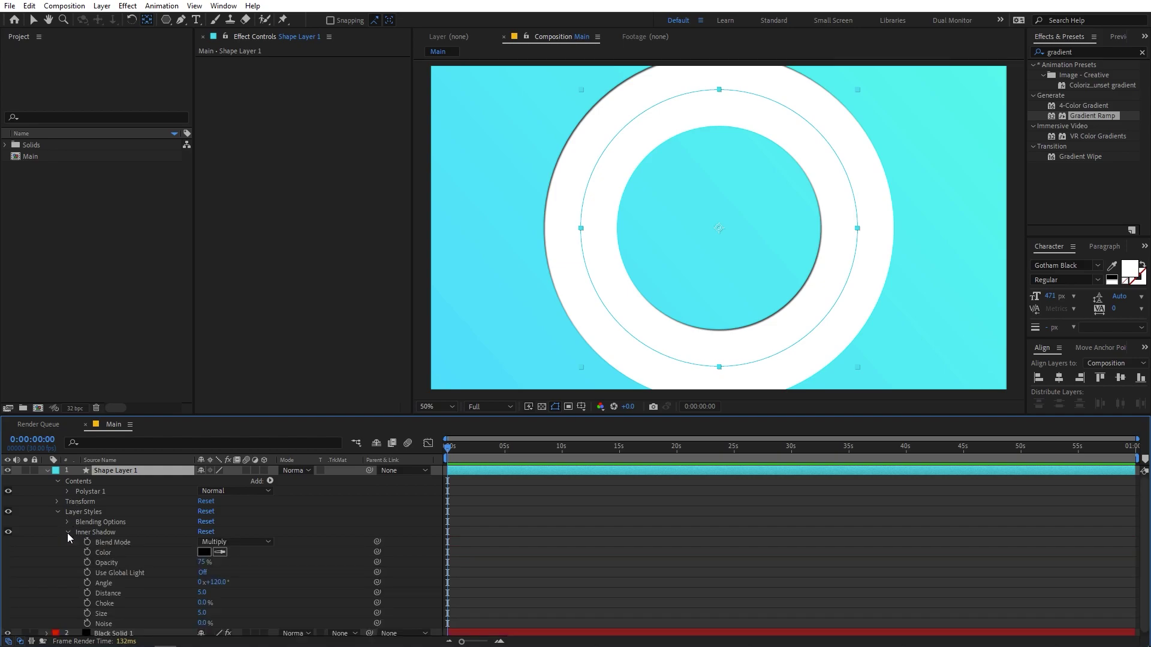
# Try a distance of 200 for the ring's inner shadow.
pyautogui.scroll(-1, 142, 584)
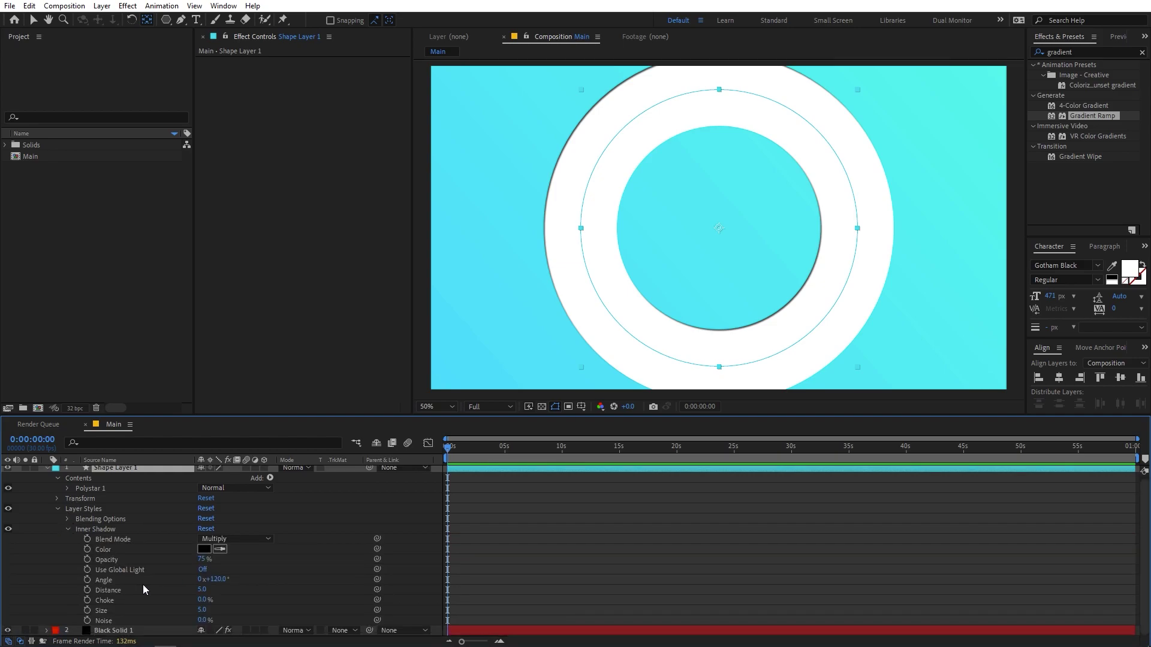
pyautogui.moveTo(204, 589); pyautogui.dragTo(211, 589)
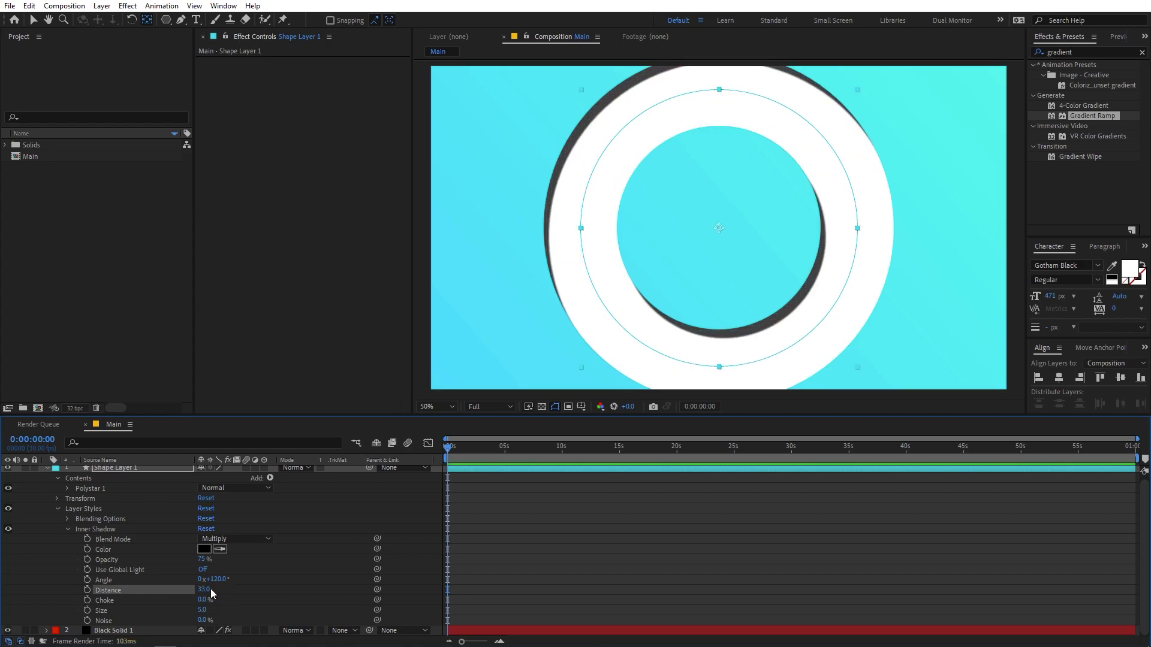
pyautogui.click(211, 590)
pyautogui.write('2')
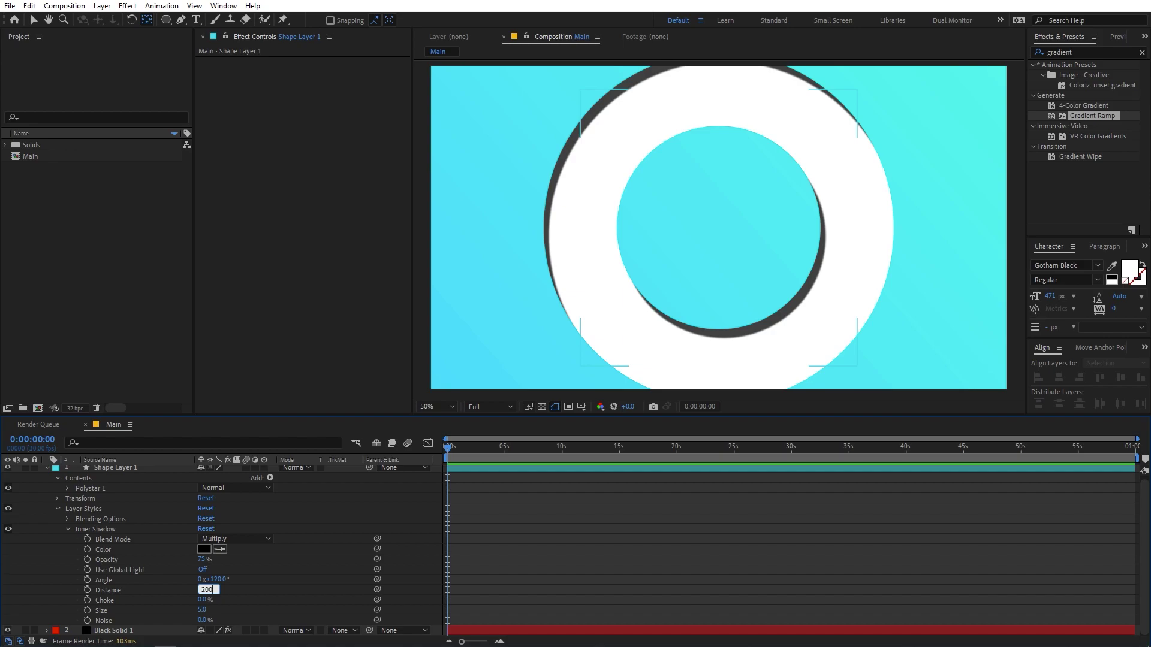
pyautogui.write('00')
pyautogui.press('Return')
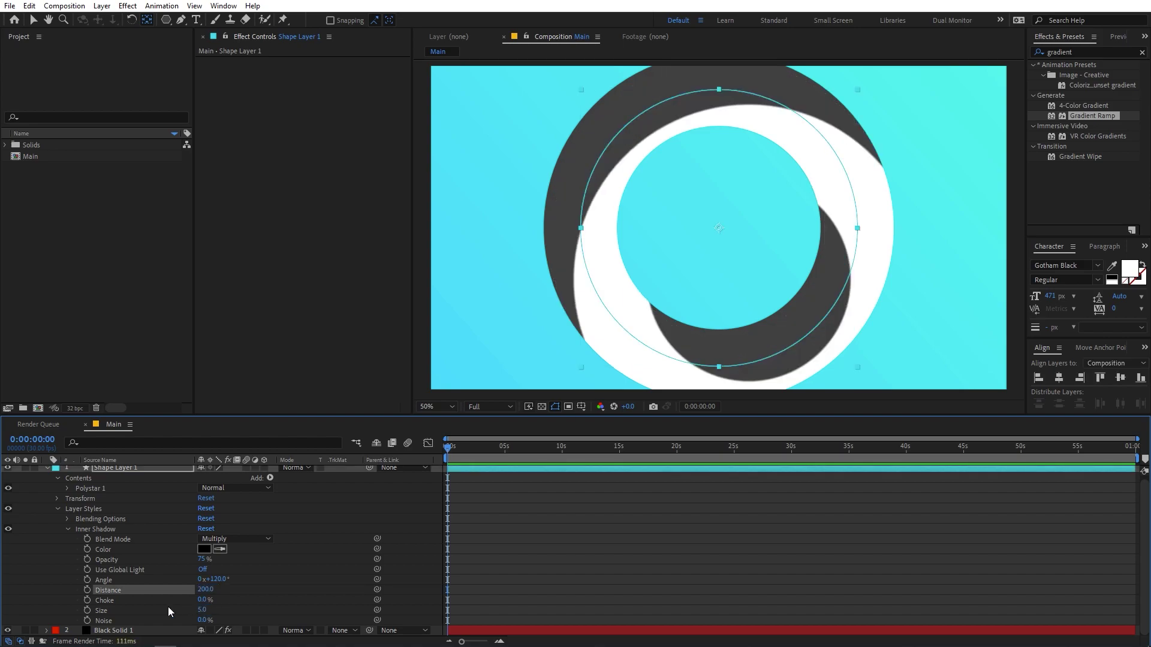
# Try a size of 245 and a distance of 126 for the ring's inner shadow.
pyautogui.moveTo(205, 613); pyautogui.dragTo(355, 615)
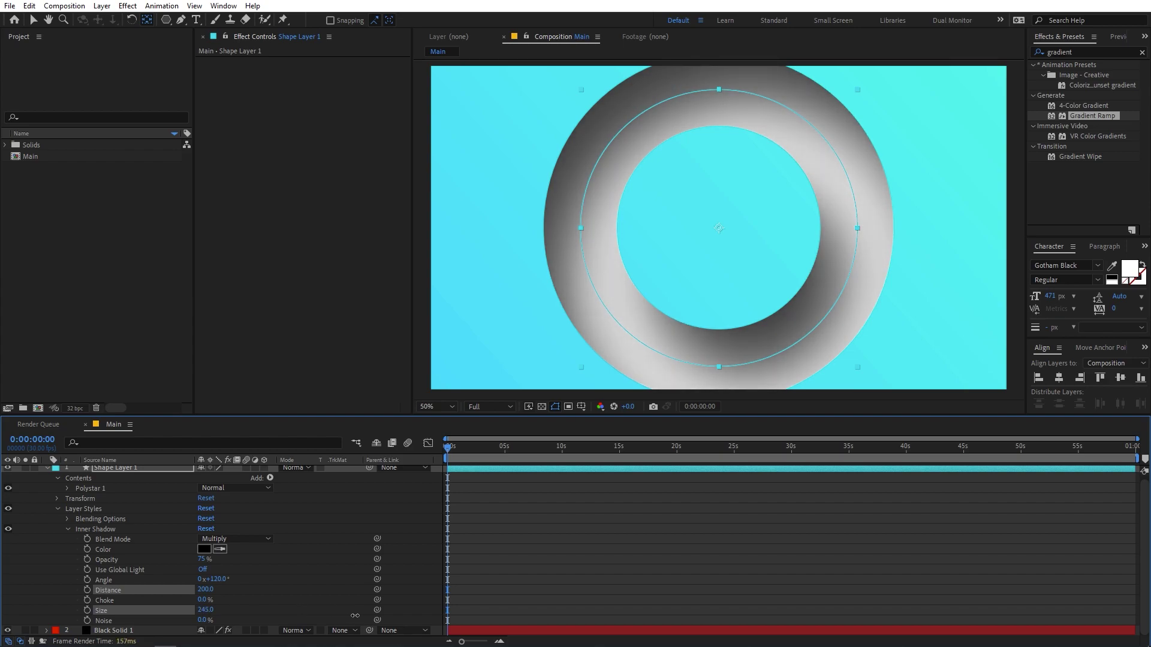
pyautogui.click(201, 590)
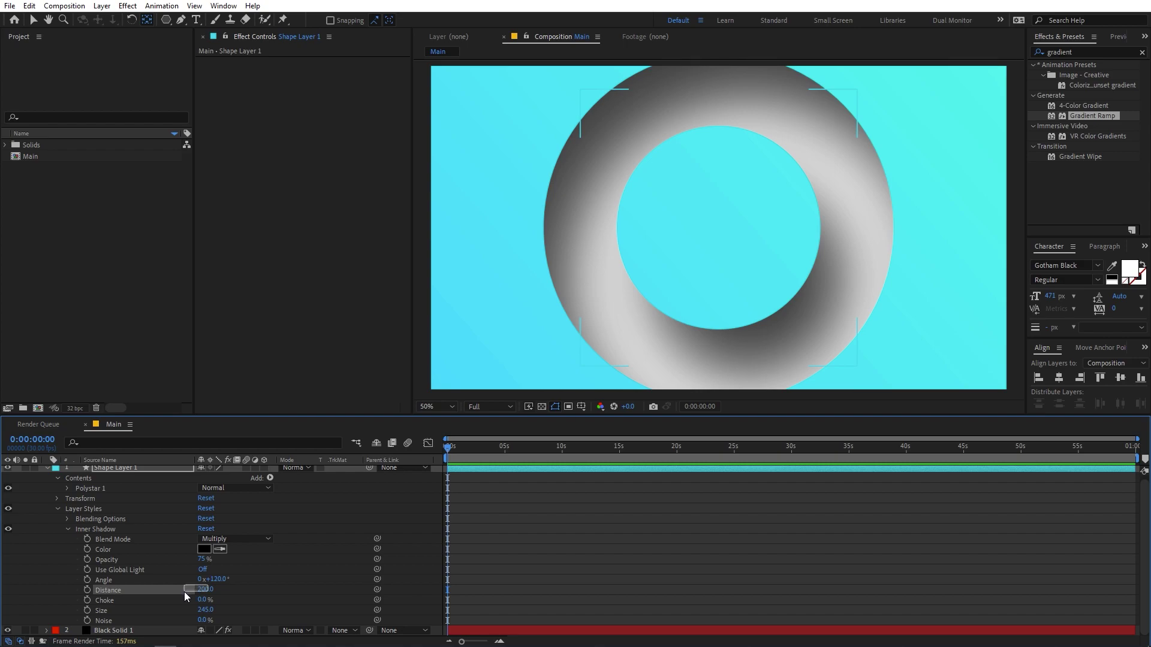
pyautogui.write('88')
pyautogui.press('Return')
pyautogui.moveTo(138, 593); pyautogui.dragTo(160, 590)
pyautogui.click(308, 562)
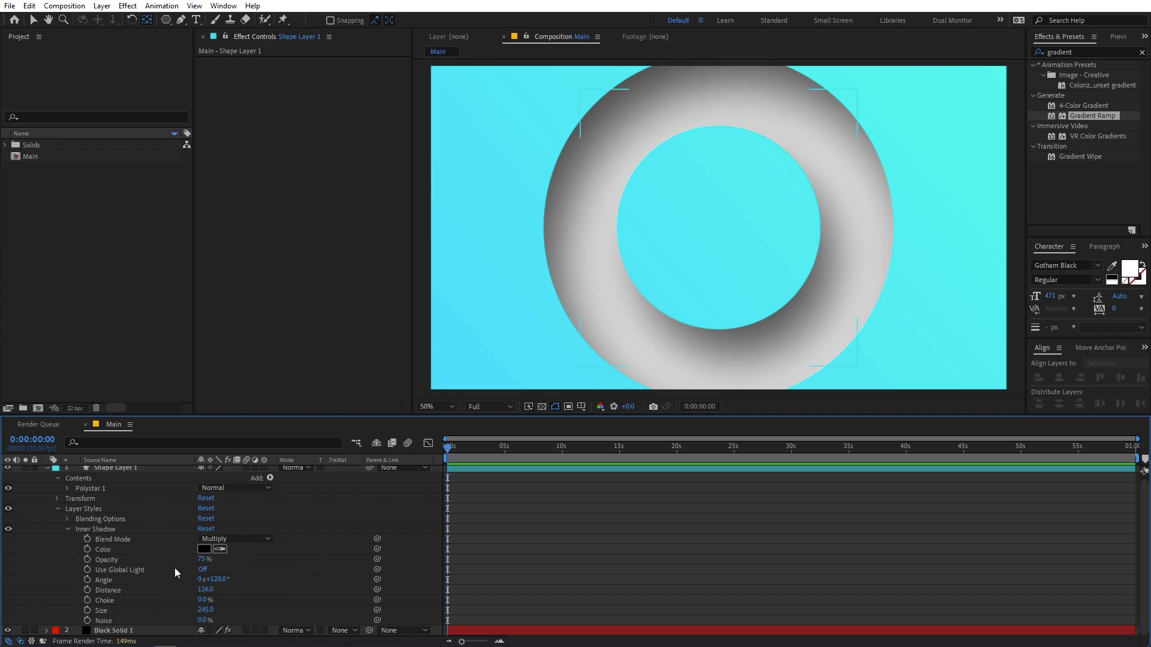
# Set the inner shadow's angle to 50°, its distance to 178 and its size to 195.
pyautogui.moveTo(217, 579)
pyautogui.mouseDown()
pyautogui.moveTo(346, 578)
pyautogui.moveTo(223, 580)
pyautogui.mouseUp()
pyautogui.click(223, 580)
pyautogui.write('50')
pyautogui.press('Return')
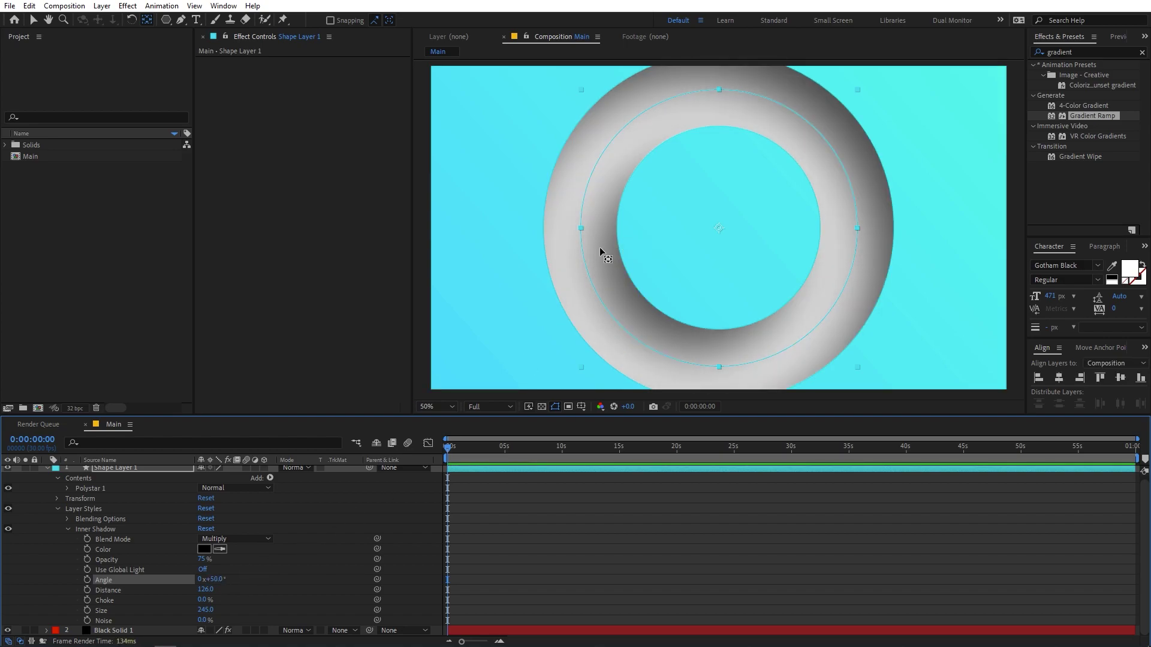
pyautogui.moveTo(210, 590); pyautogui.dragTo(195, 623)
pyautogui.click(584, 170)
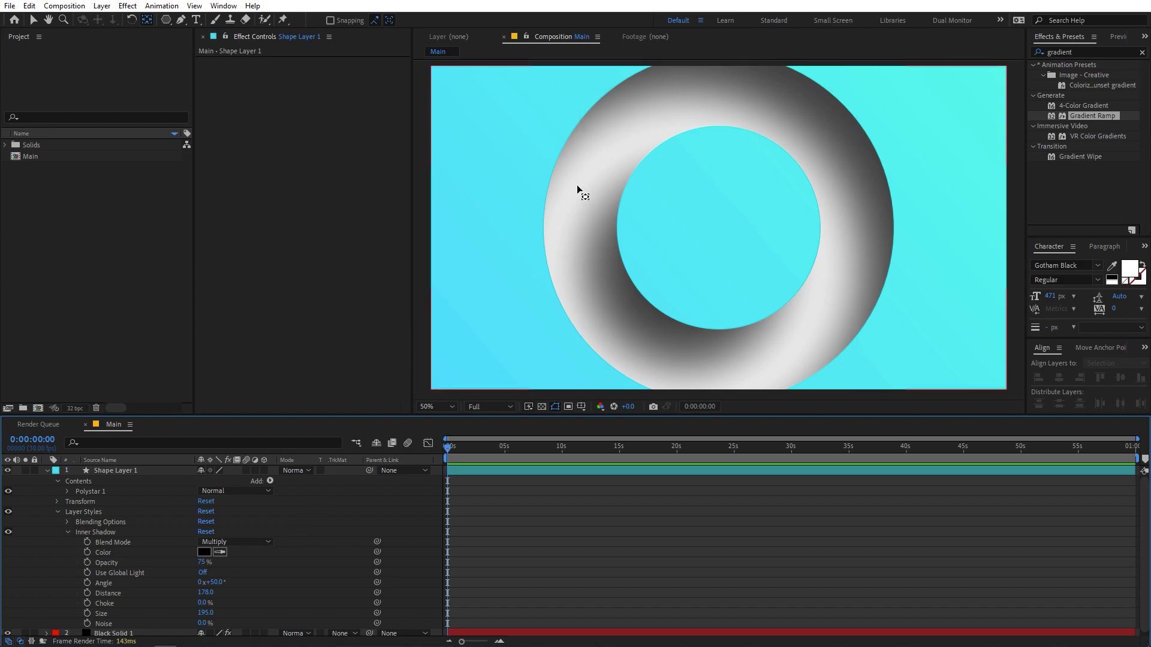
# Set the blending mode of the ring's shape layer to Multiply.
pyautogui.click(96, 471)
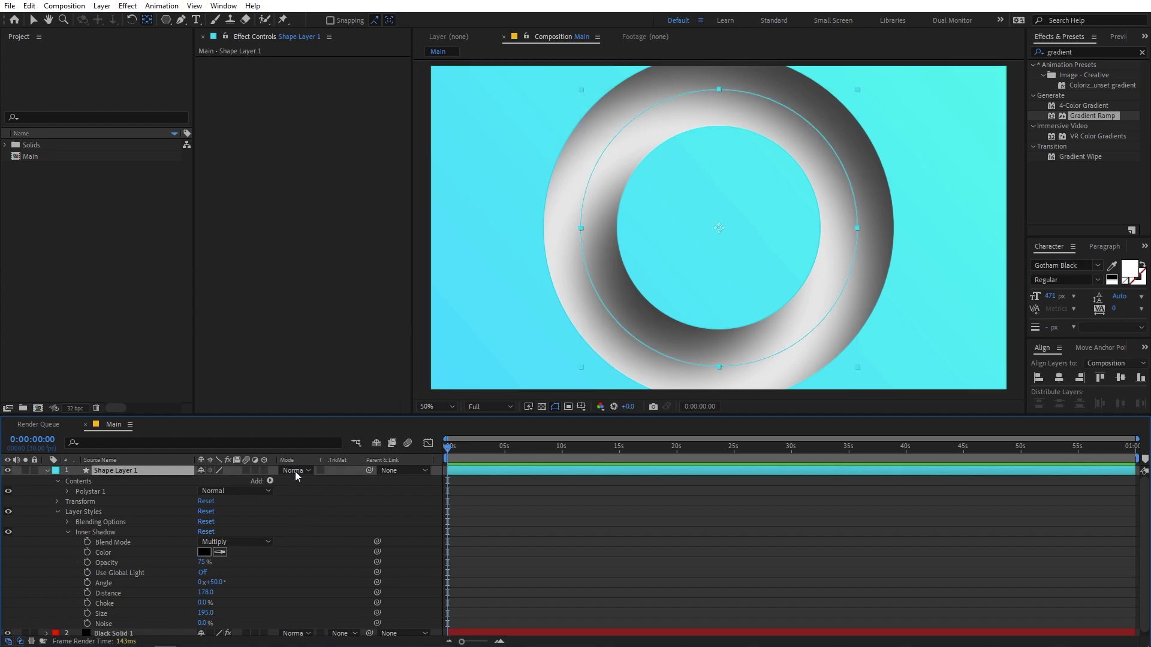
pyautogui.click(295, 471)
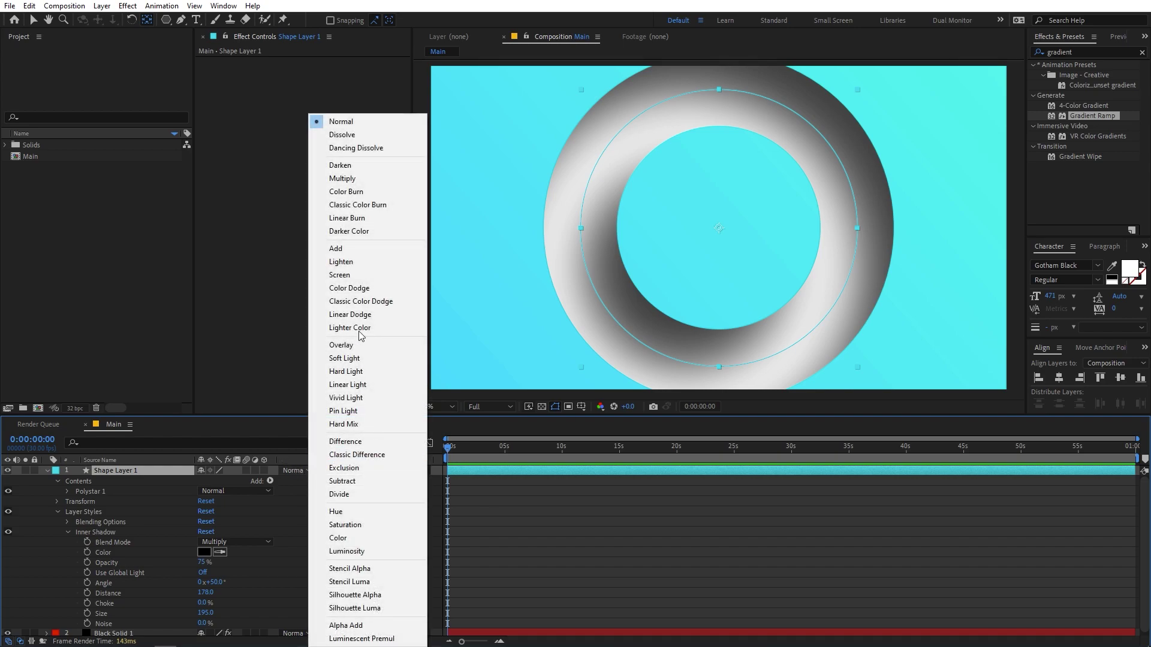
pyautogui.click(358, 178)
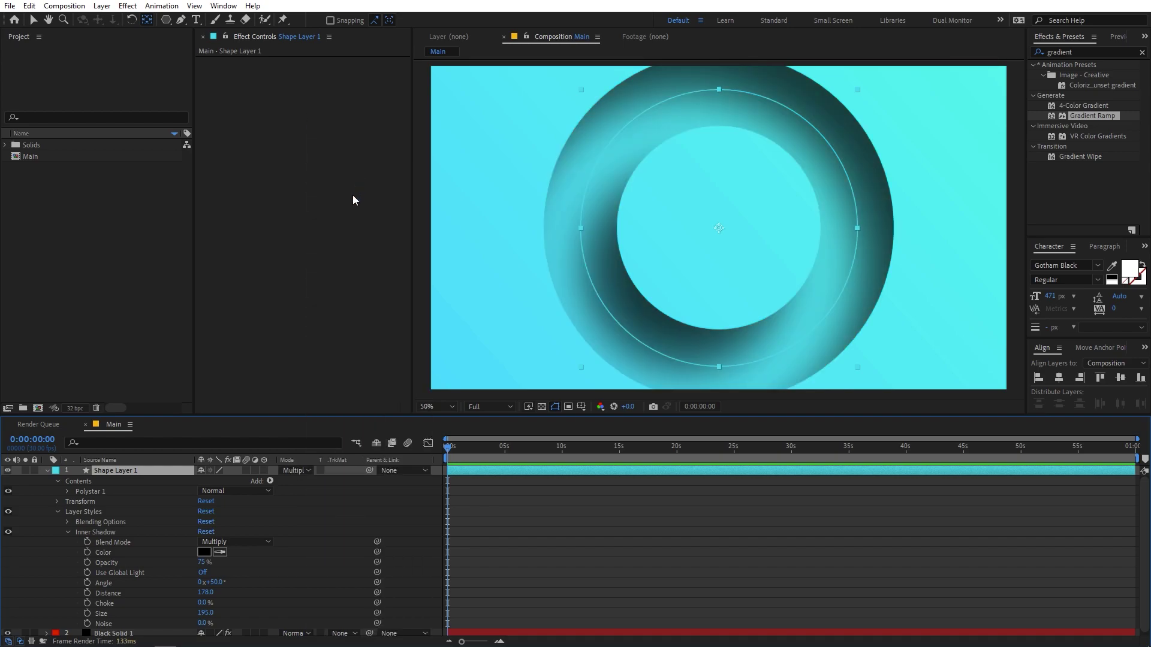
pyautogui.click(607, 554)
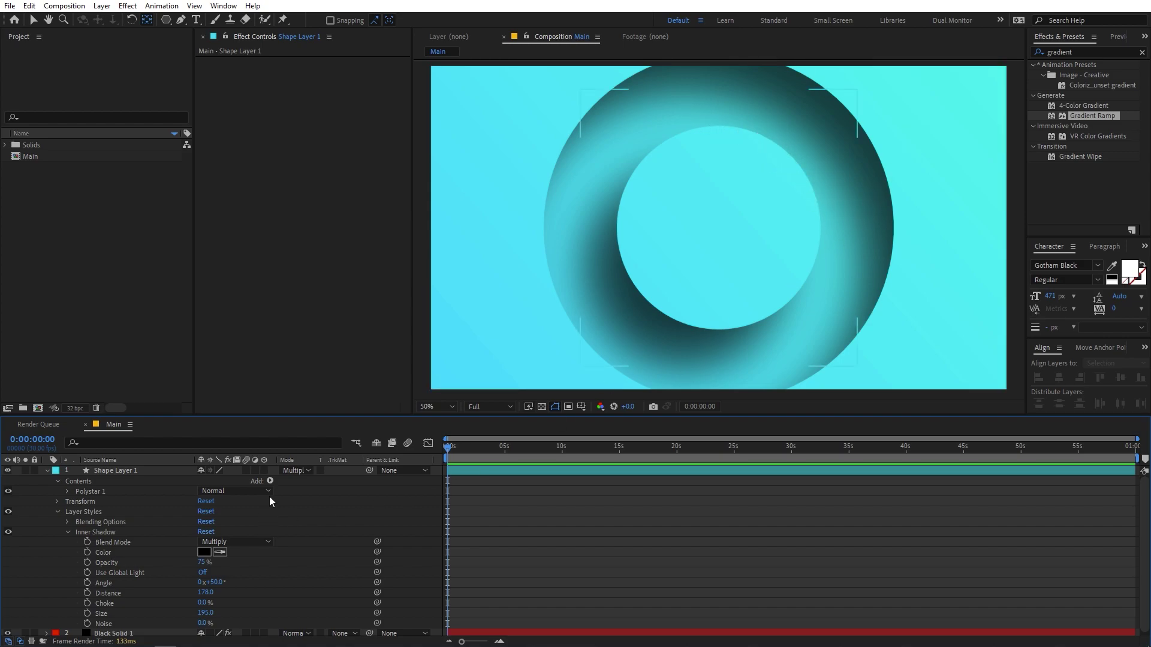
# Add a Bevel and Emboss layer style to the ring's shape layer and show its settings.
pyautogui.click(103, 472)
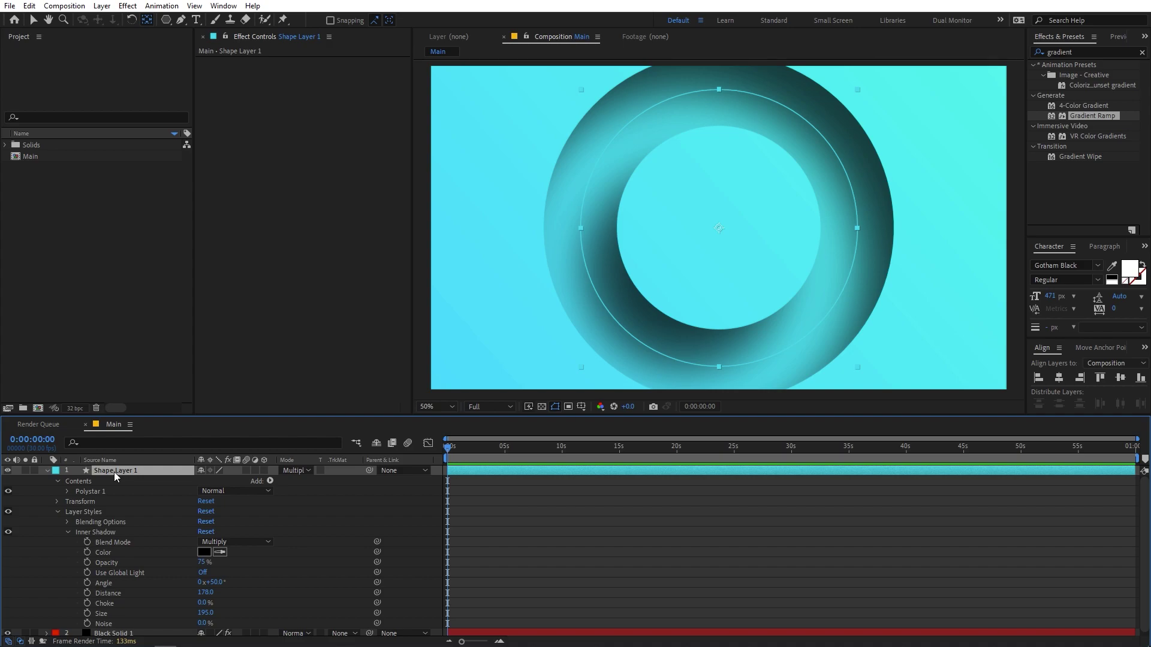
pyautogui.rightClick(114, 473)
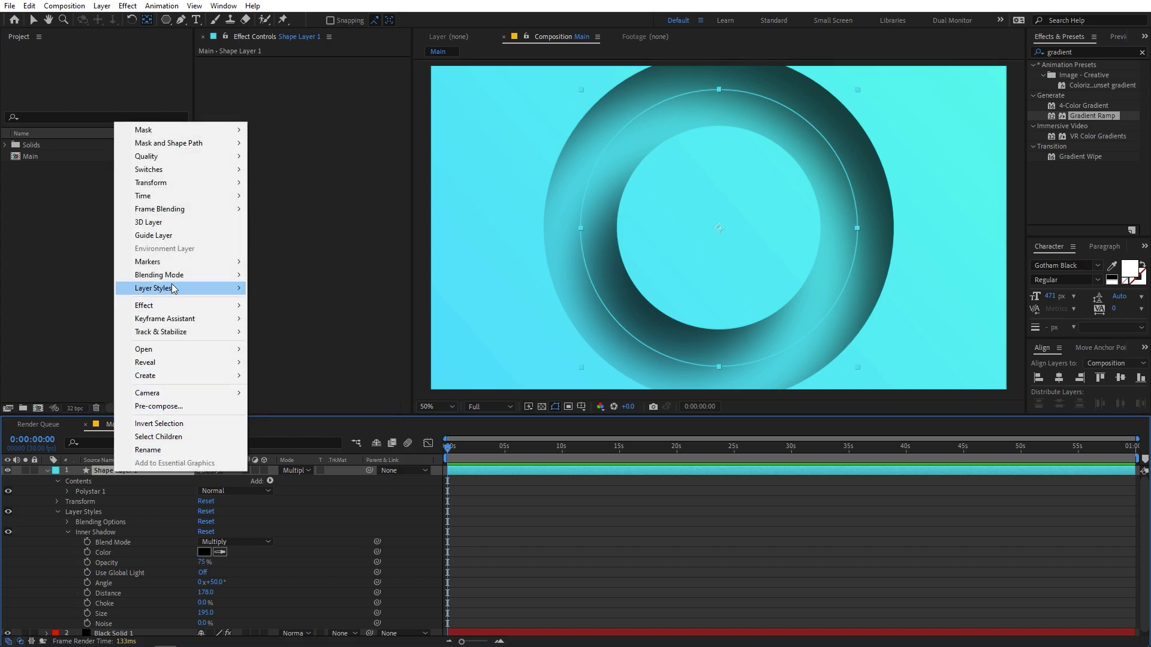
pyautogui.moveTo(173, 288)
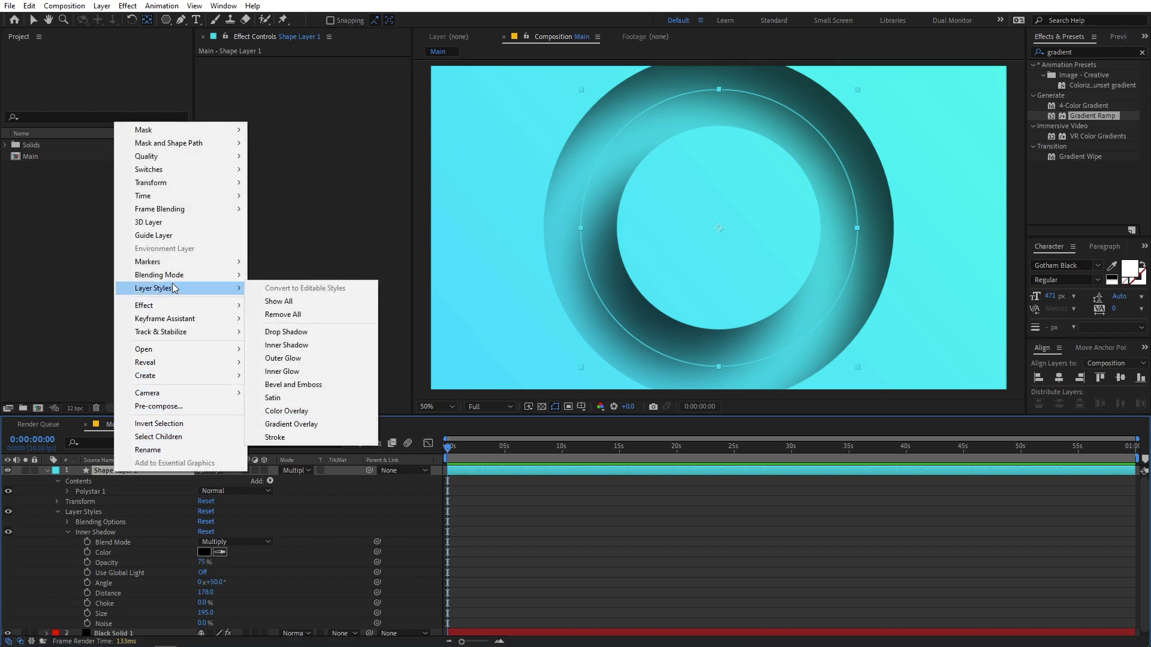
pyautogui.click(292, 386)
pyautogui.click(66, 542)
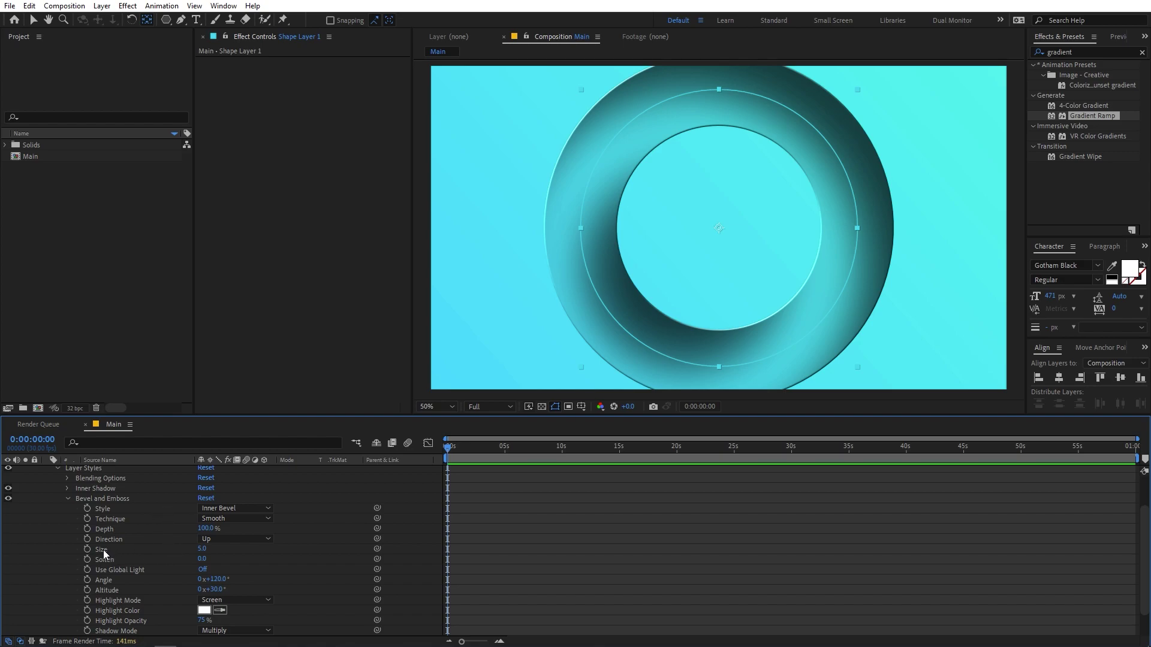
# Set the size of the ring's Bevel and Emboss style to 7.
pyautogui.moveTo(202, 549)
pyautogui.mouseDown()
pyautogui.moveTo(255, 555)
pyautogui.moveTo(237, 557)
pyautogui.mouseUp()
pyautogui.click(205, 549)
pyautogui.write('7')
pyautogui.press('Return')
pyautogui.click(242, 579)
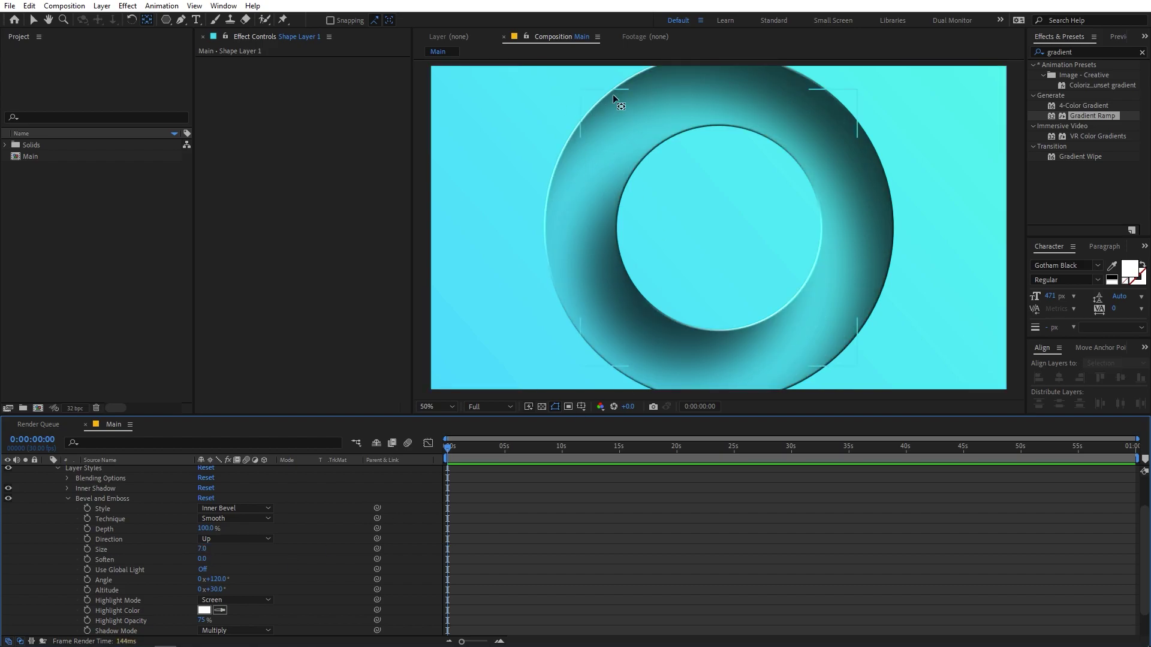
# Try a different angle for the ring's Bevel and Emboss style.
pyautogui.click(227, 580)
pyautogui.moveTo(227, 580)
pyautogui.mouseDown()
pyautogui.moveTo(210, 578)
pyautogui.moveTo(238, 575)
pyautogui.mouseUp()
pyautogui.click(239, 574)
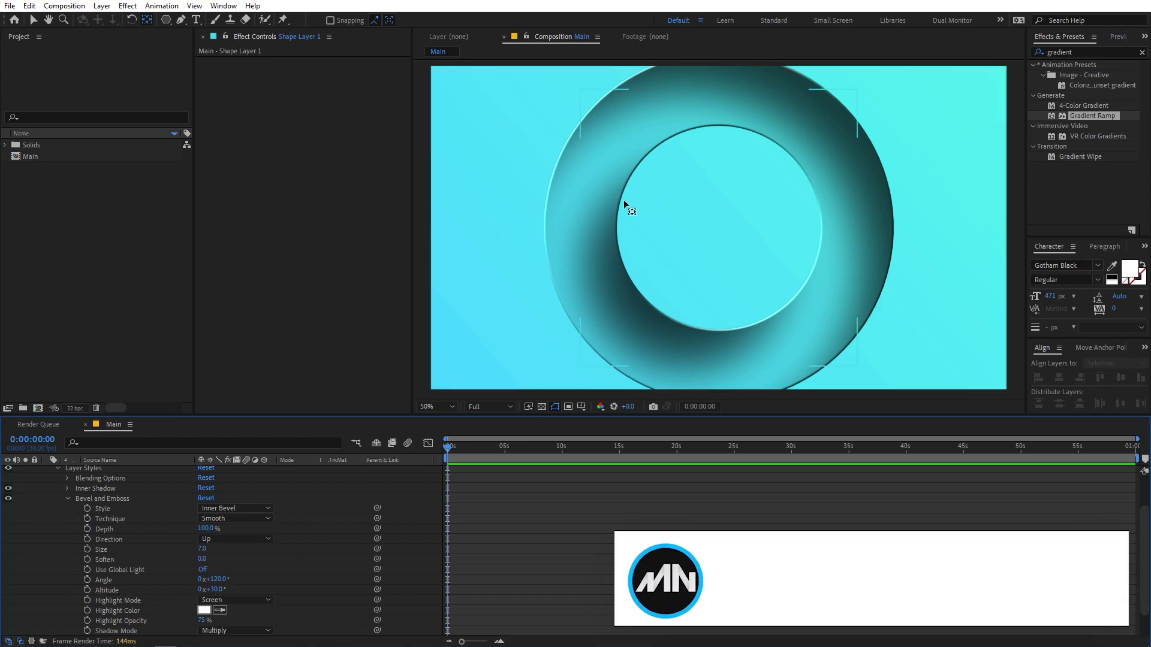
# Set the Bevel and Emboss altitude to -53° and check the highlight along the ring's inner edge up close.
pyautogui.moveTo(213, 590)
pyautogui.mouseDown()
pyautogui.moveTo(300, 590)
pyautogui.moveTo(167, 591)
pyautogui.mouseUp()
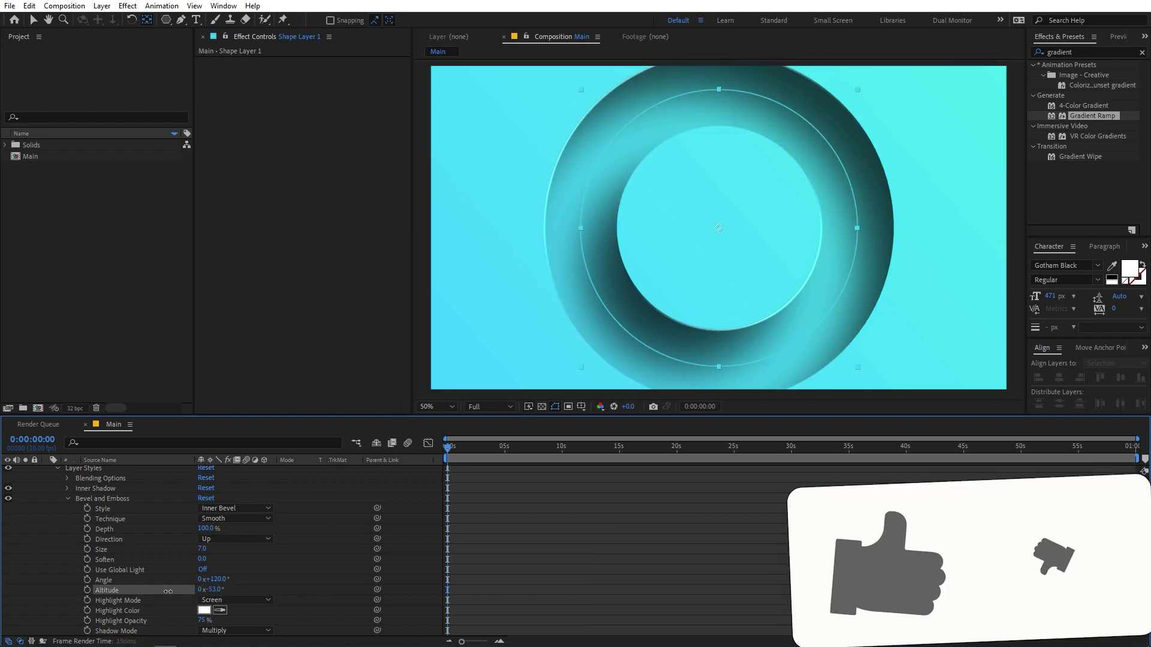
pyautogui.scroll(2, 826, 207)
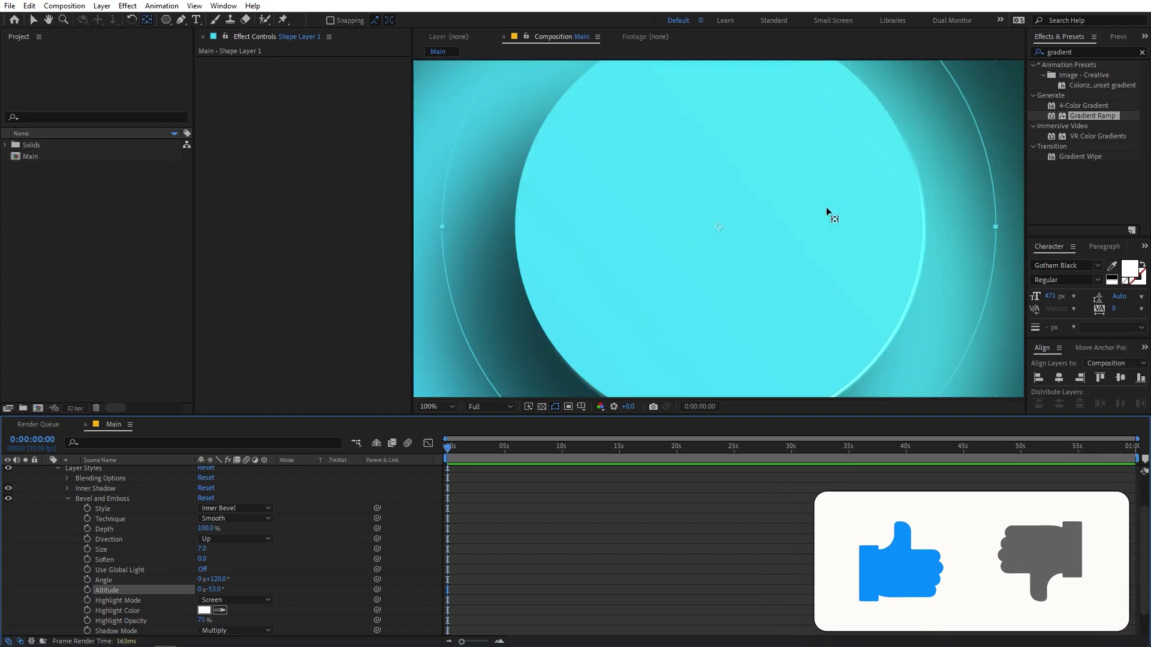
pyautogui.scroll(1, 707, 172)
pyautogui.scroll(1, 821, 269)
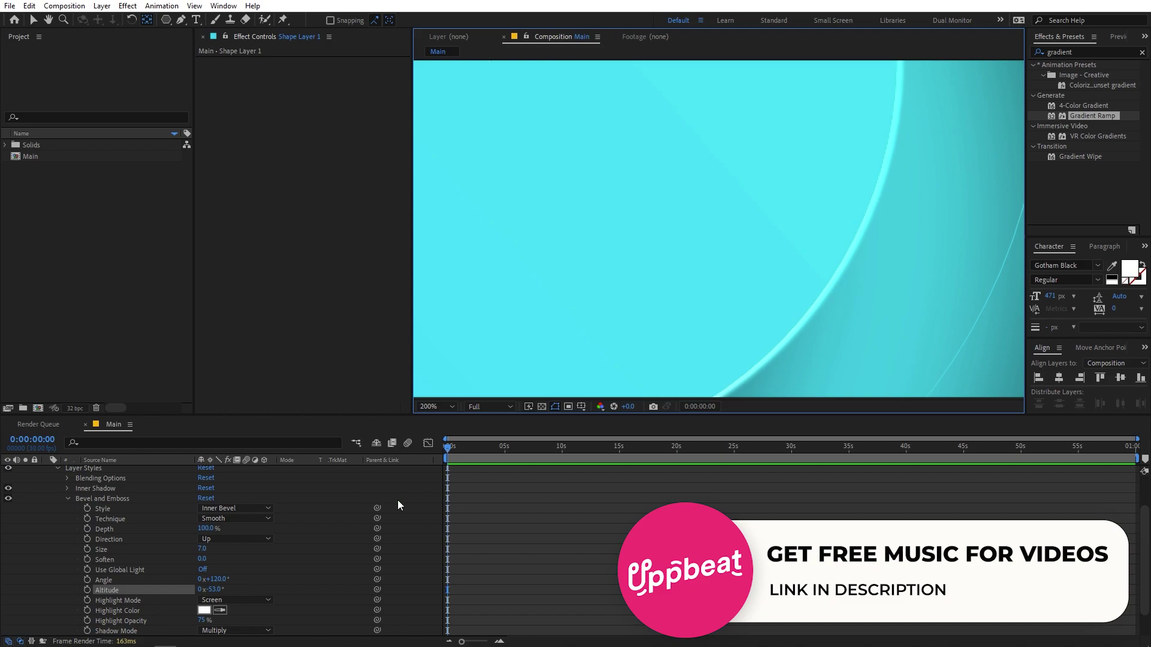
pyautogui.scroll(-1, 325, 531)
pyautogui.scroll(-4, 688, 190)
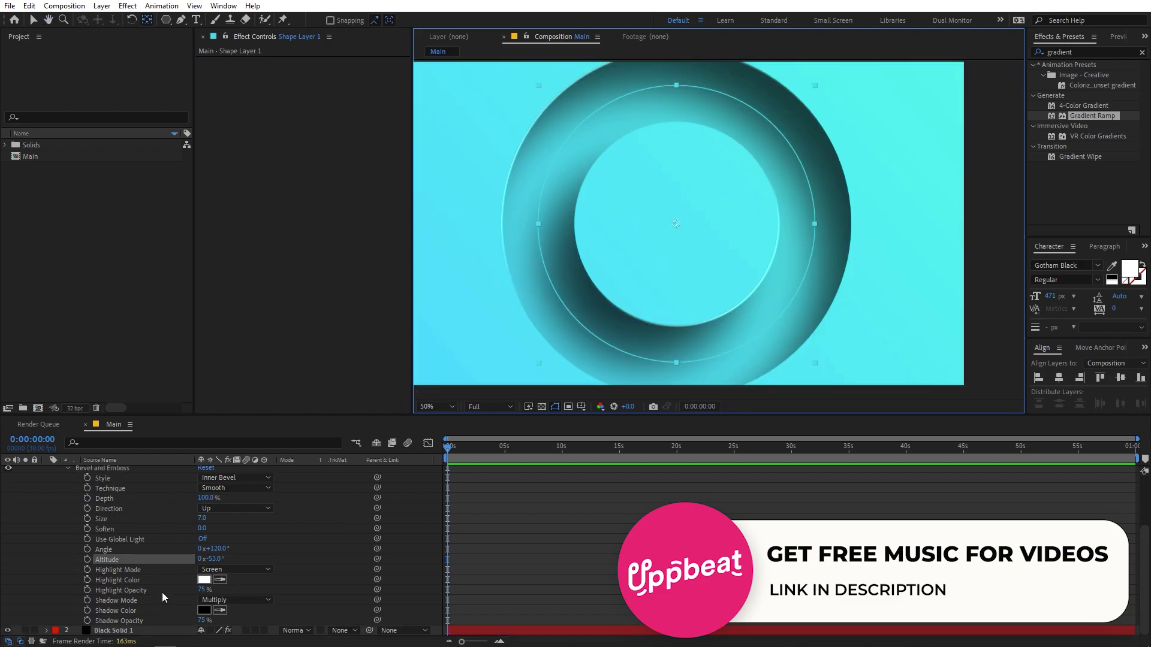
# Change the Bevel and Emboss highlight color to the cyan 00FFFC.
pyautogui.click(121, 580)
pyautogui.click(204, 579)
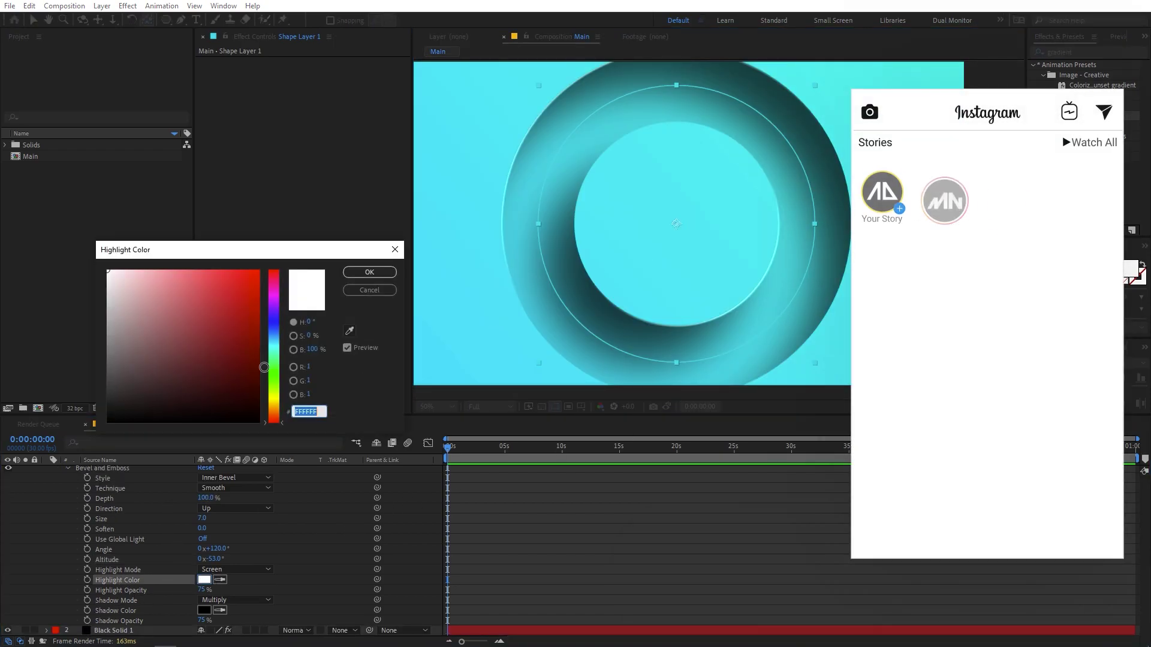
pyautogui.click(259, 271)
pyautogui.click(274, 345)
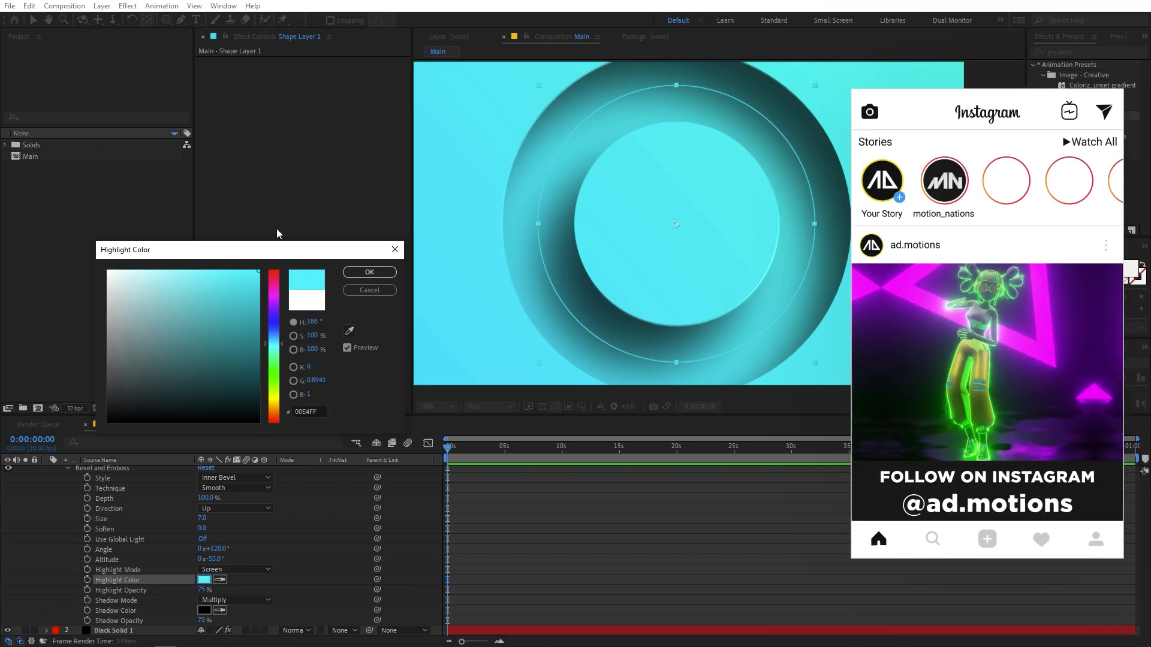
pyautogui.click(274, 347)
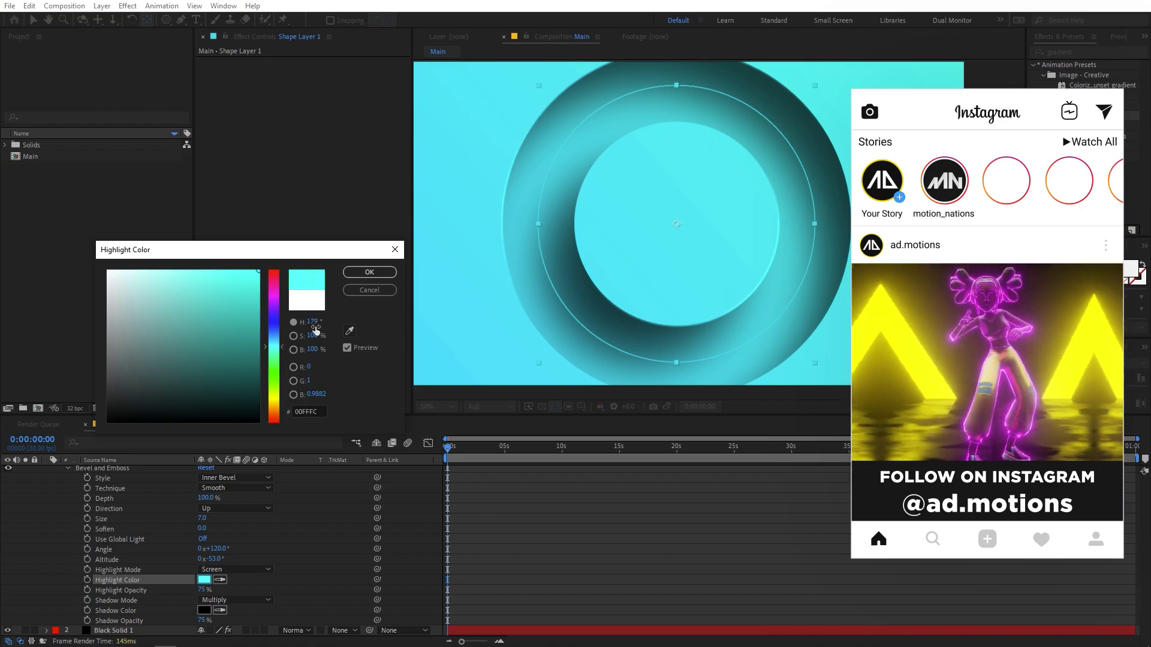
pyautogui.click(370, 272)
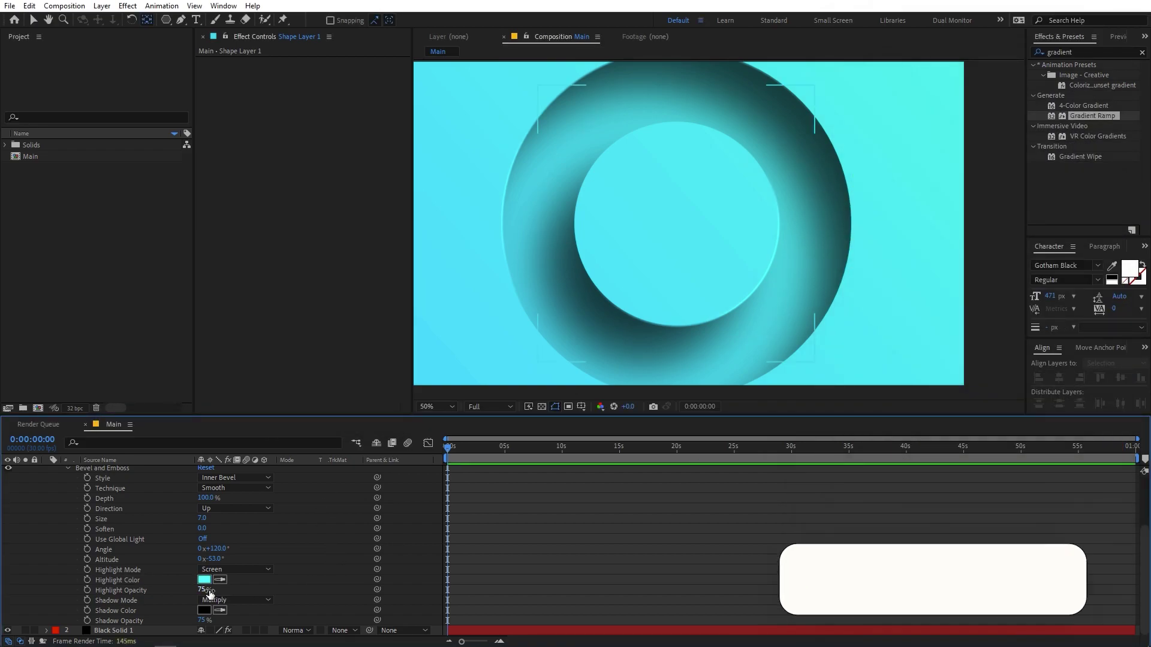
# Set the Bevel and Emboss highlight opacity to 100%.
pyautogui.moveTo(208, 592); pyautogui.dragTo(490, 583)
pyautogui.click(289, 585)
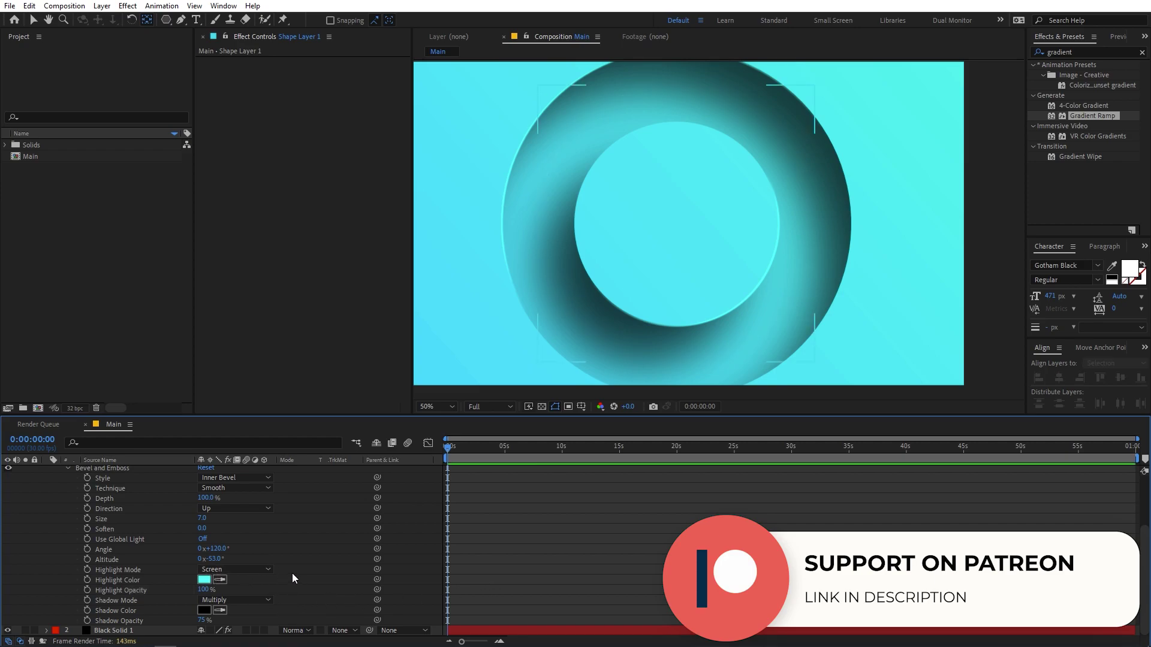
pyautogui.scroll(3, 130, 573)
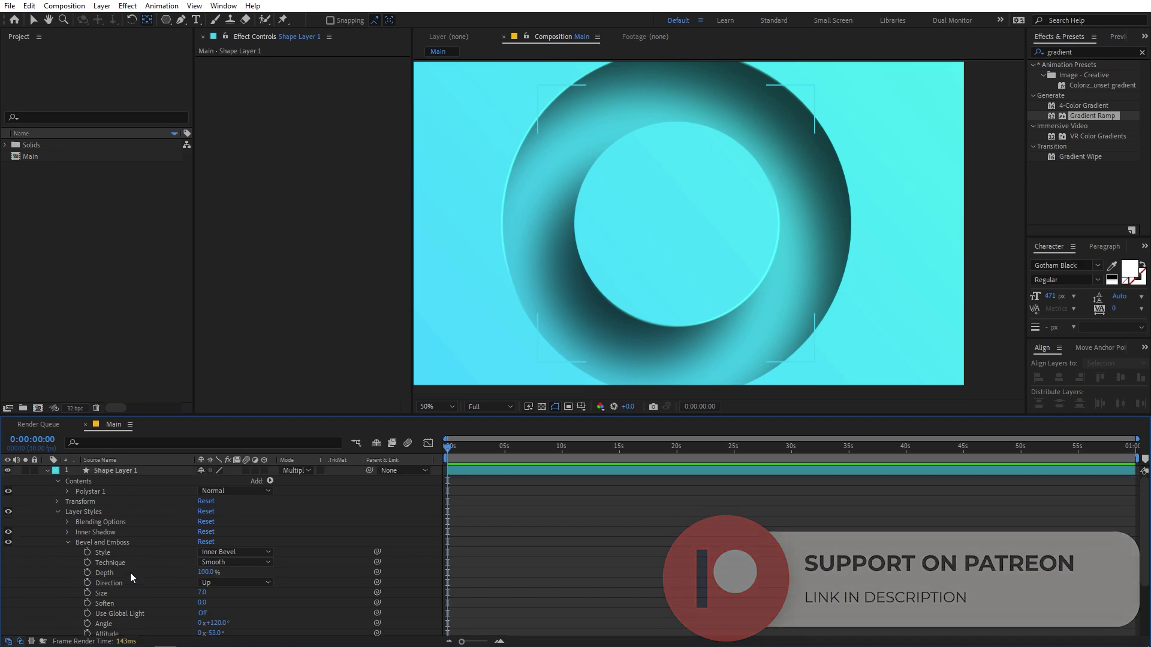
# Set the noise of the ring's Inner Shadow style to 1%.
pyautogui.click(68, 543)
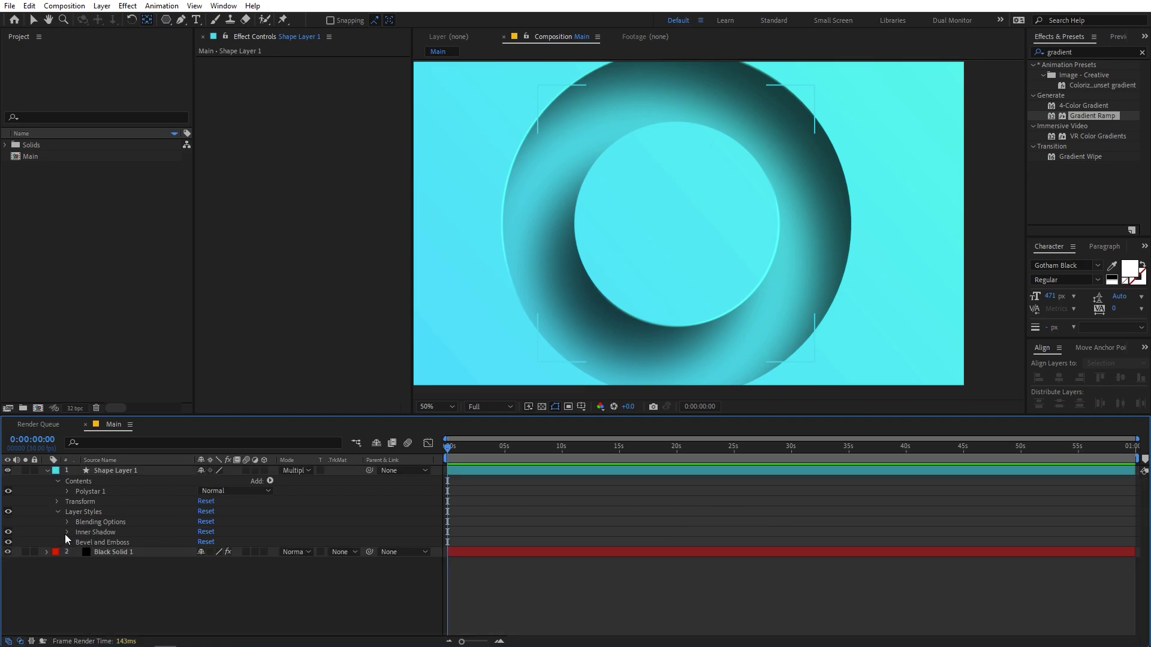
pyautogui.click(66, 533)
pyautogui.scroll(-1, 102, 537)
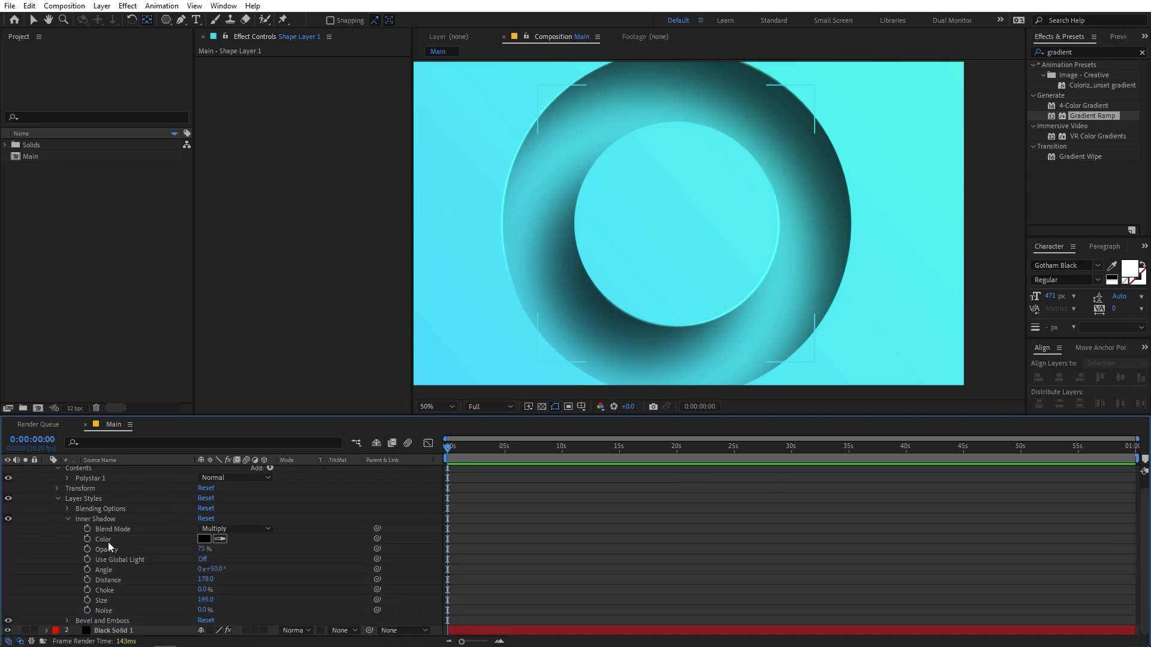
pyautogui.moveTo(203, 610)
pyautogui.mouseDown()
pyautogui.moveTo(236, 614)
pyautogui.moveTo(207, 614)
pyautogui.mouseUp()
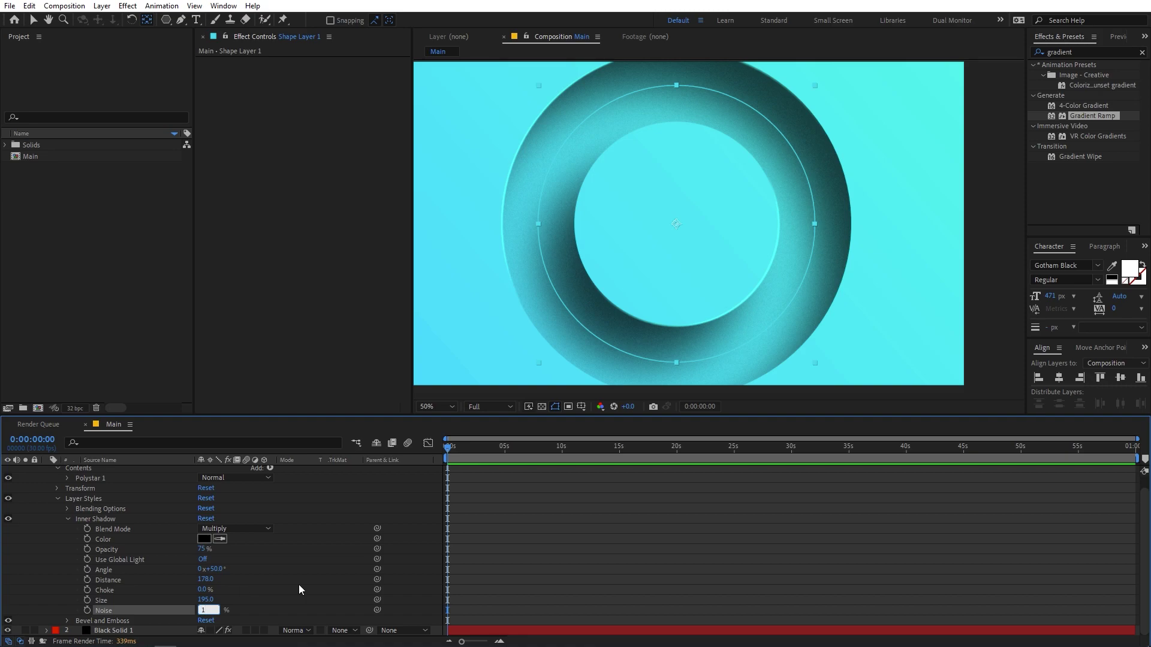
pyautogui.press('Return')
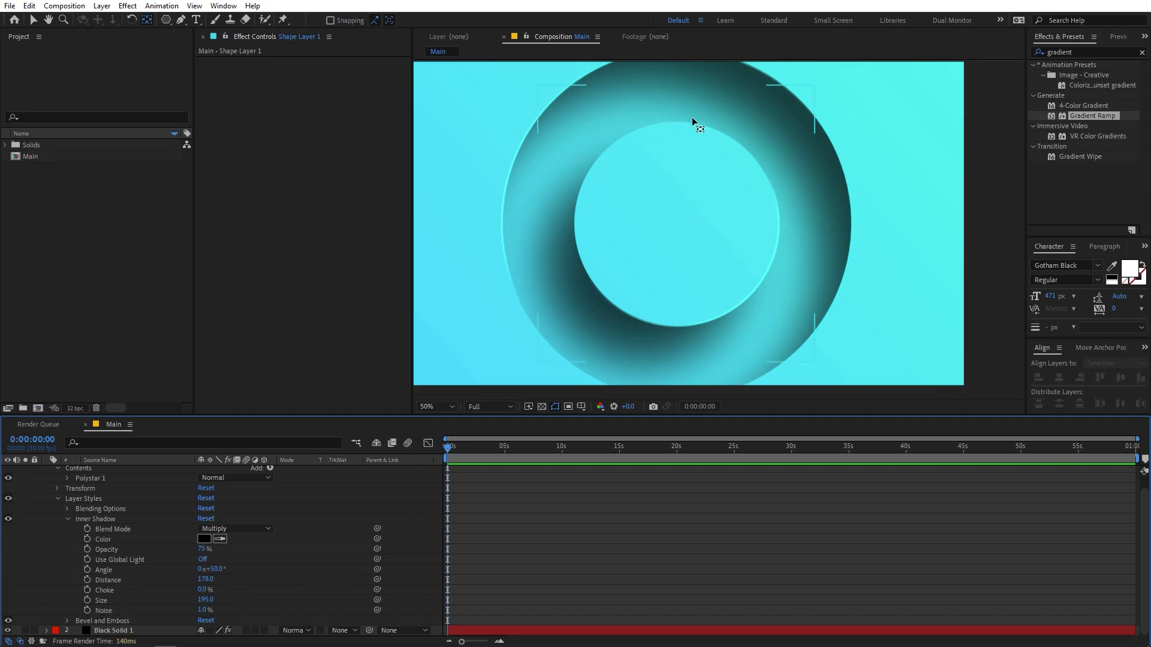
pyautogui.scroll(2, 264, 539)
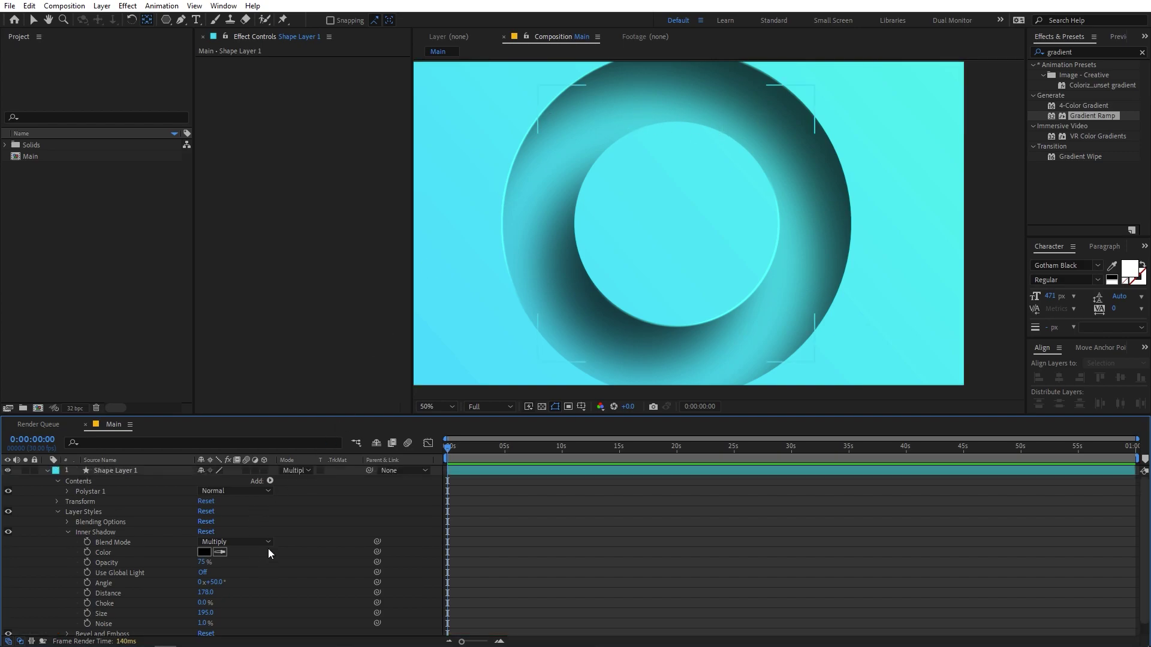
# Thin the ring on Shape Layer 1 by setting its stroke width to 197 px.
pyautogui.click(116, 470)
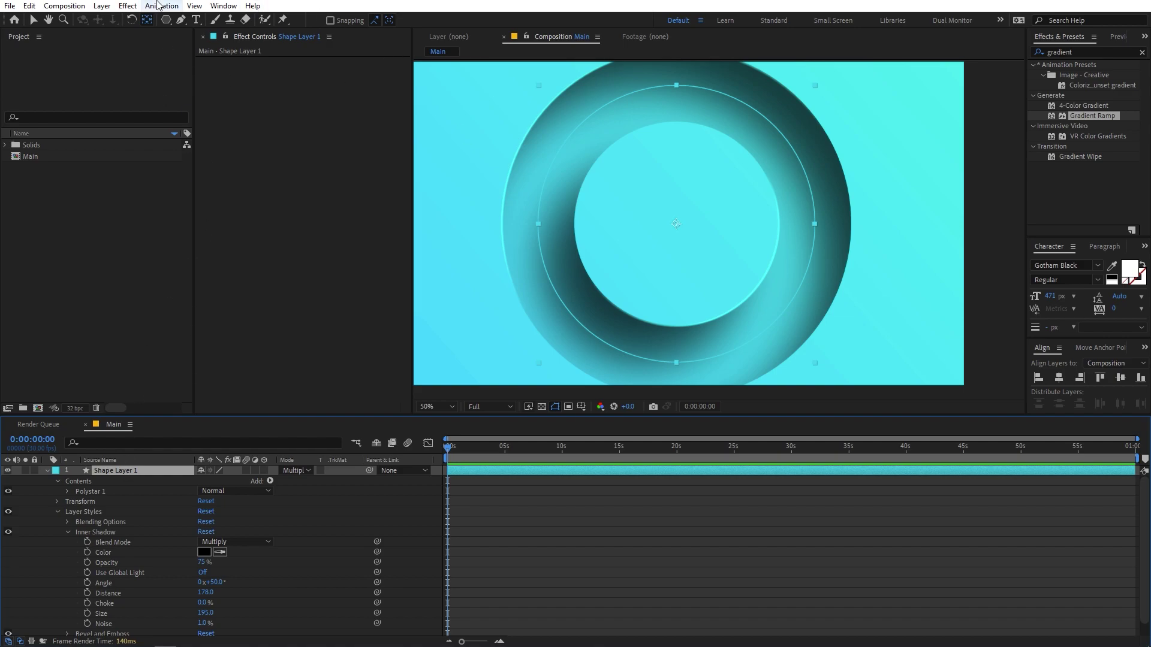
pyautogui.click(166, 20)
pyautogui.moveTo(443, 21)
pyautogui.mouseDown()
pyautogui.moveTo(407, 47)
pyautogui.moveTo(412, 123)
pyautogui.mouseUp()
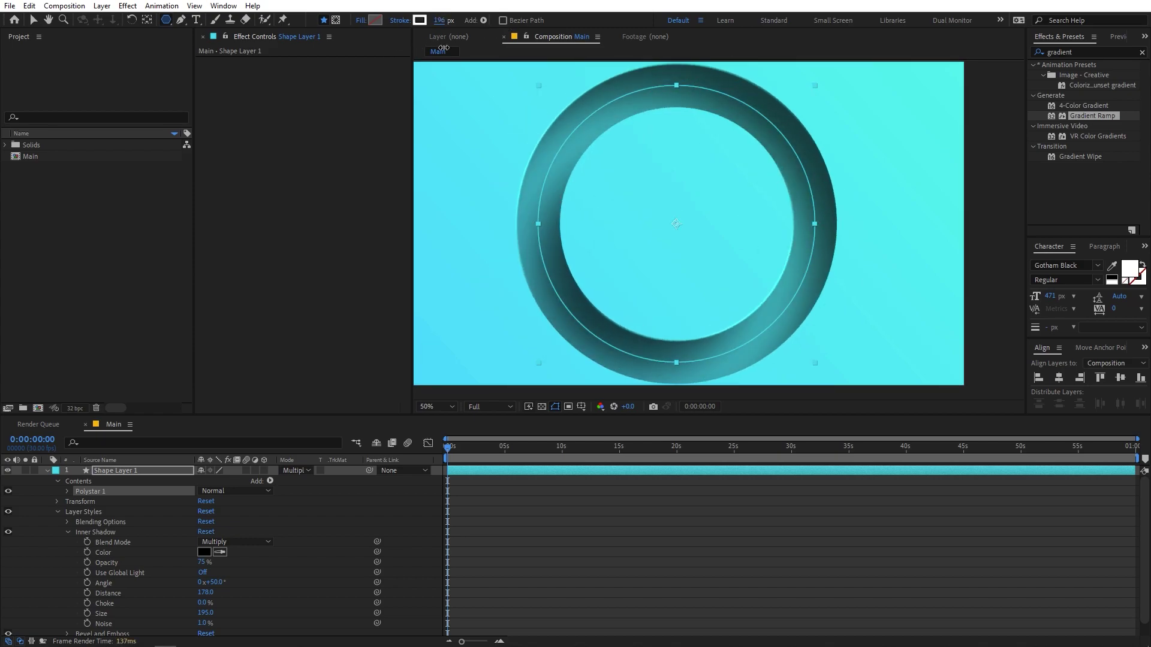
# Scale the ring layer up to 120% in both dimensions.
pyautogui.click(153, 473)
pyautogui.press('s')
pyautogui.moveTo(215, 480)
pyautogui.mouseDown()
pyautogui.moveTo(270, 480)
pyautogui.moveTo(233, 481)
pyautogui.mouseUp()
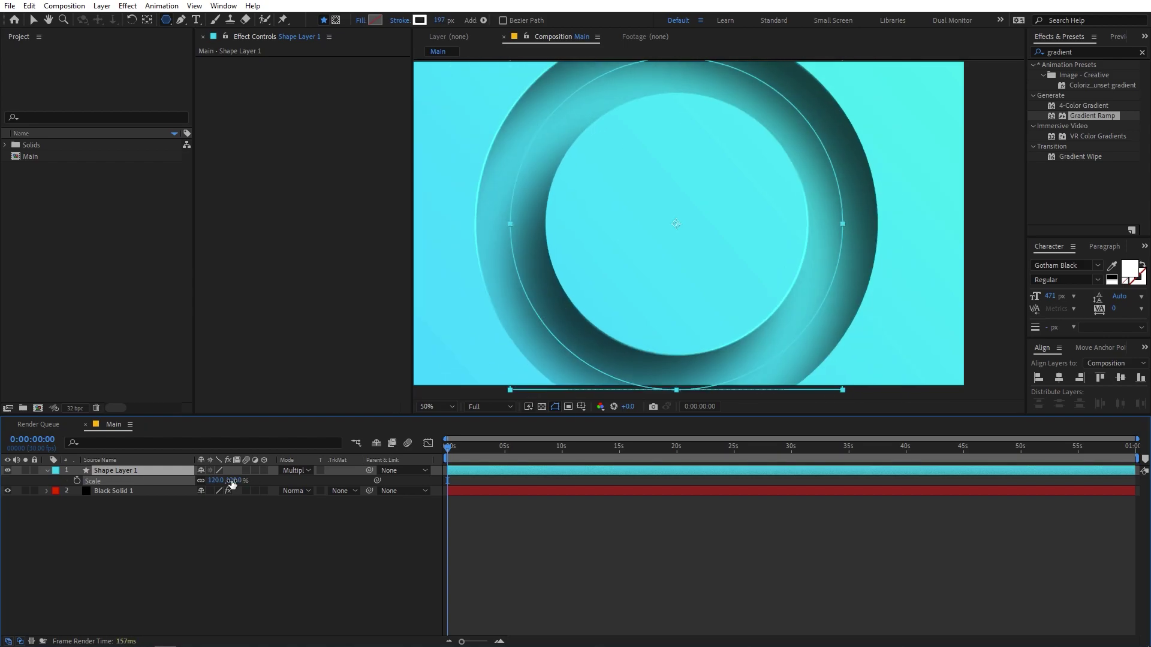
pyautogui.click(622, 596)
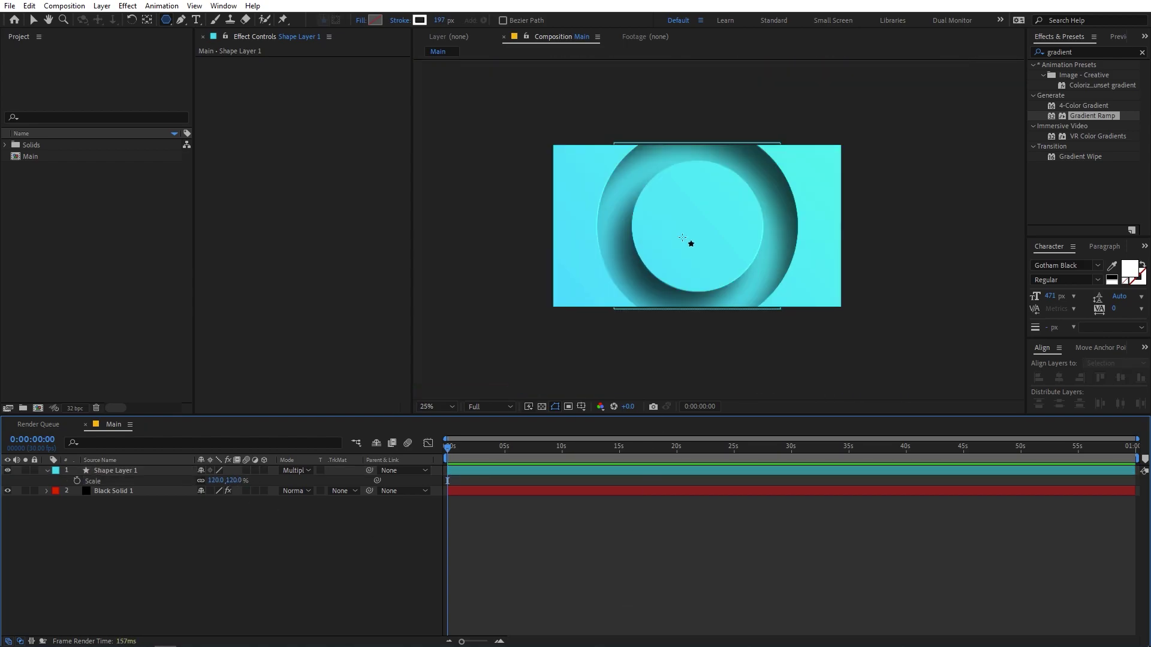
# Set the ring layer's opacity to 70% and collapse its properties.
pyautogui.click(131, 474)
pyautogui.press('t')
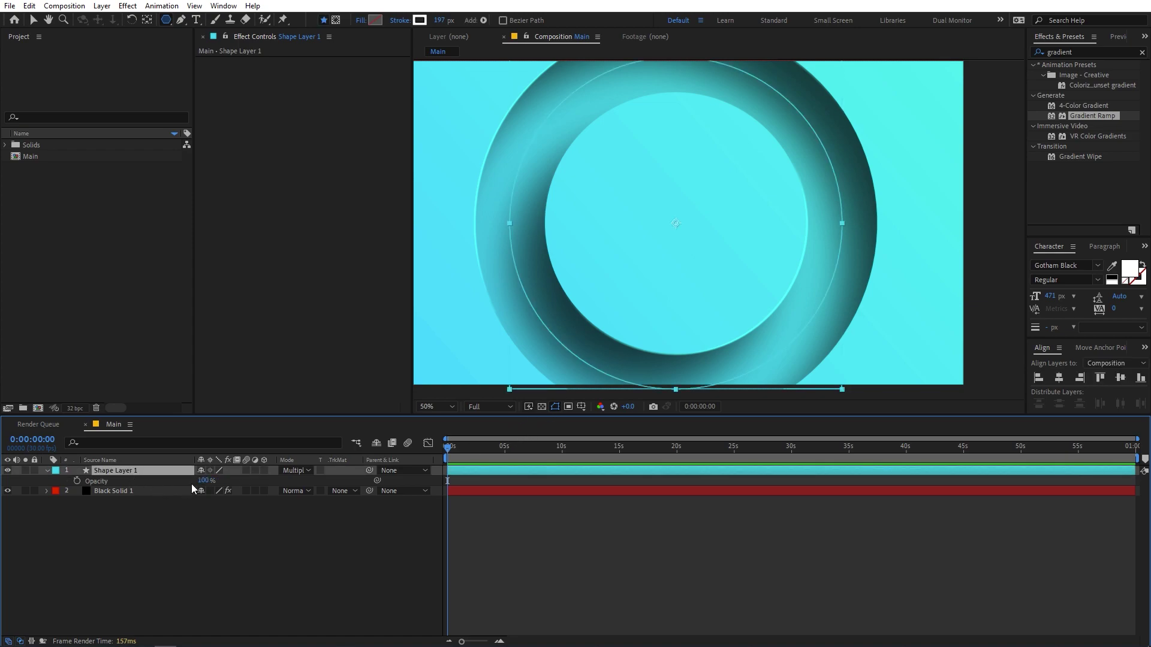
pyautogui.click(204, 480)
pyautogui.write('70')
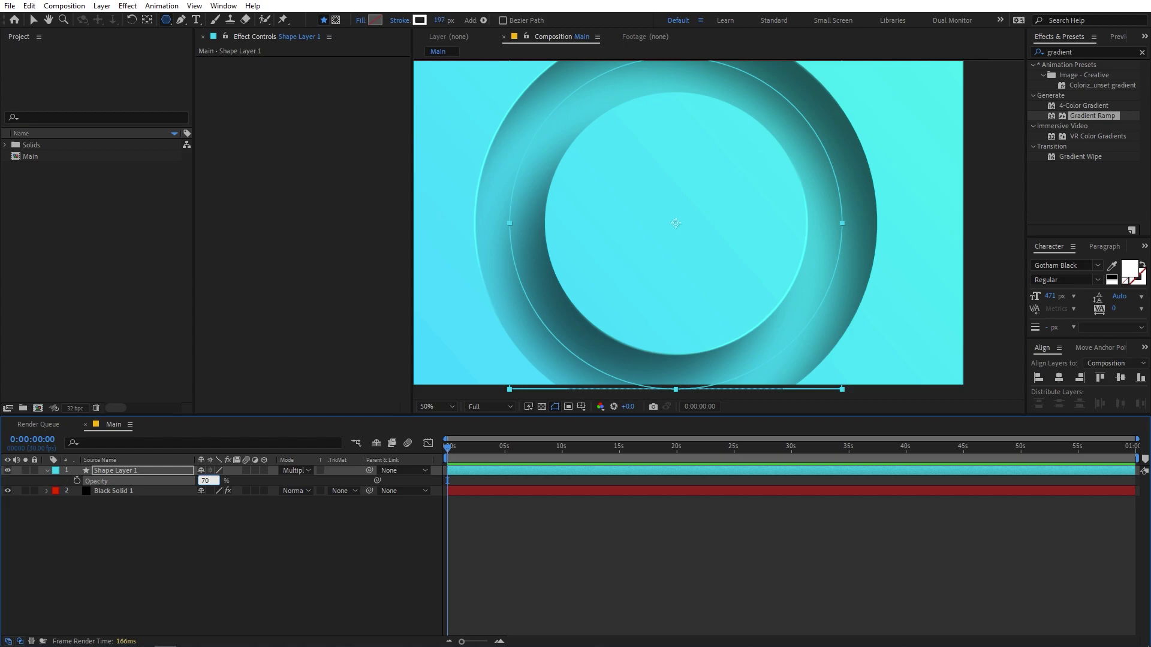
pyautogui.press('Return')
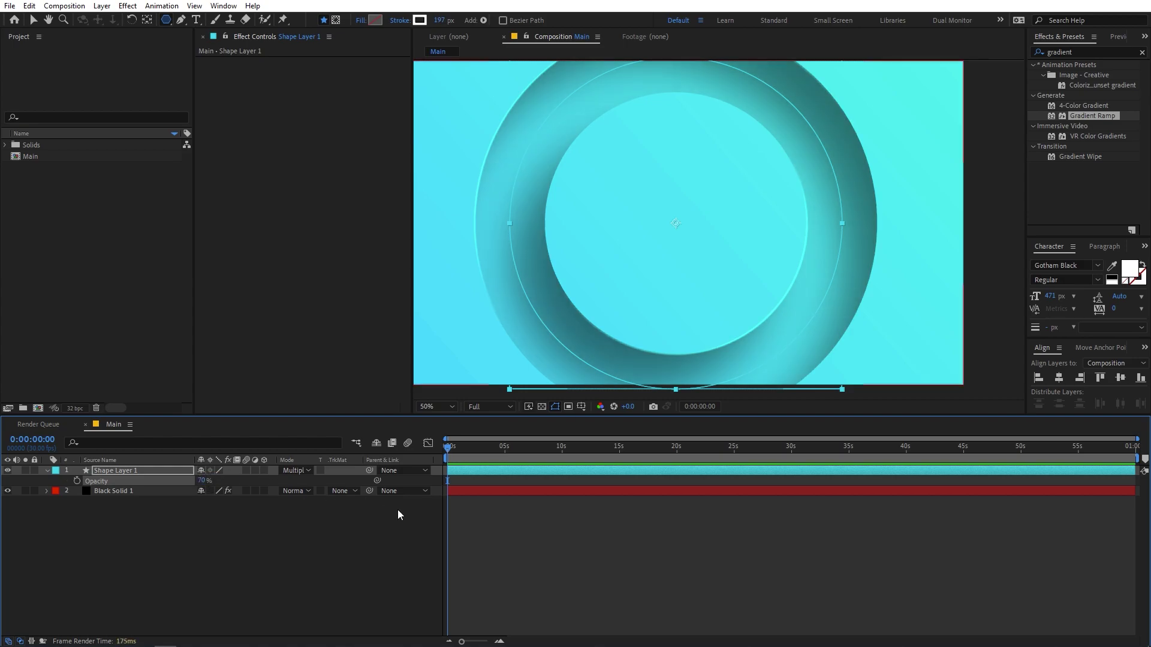
pyautogui.click(580, 519)
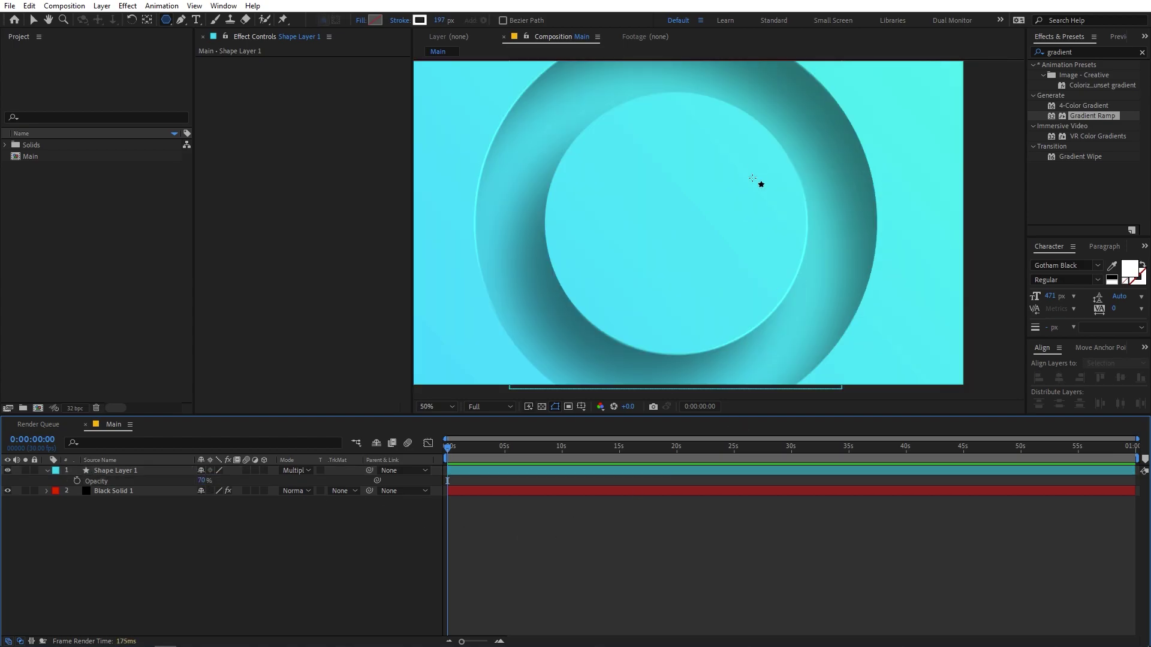
pyautogui.click(47, 470)
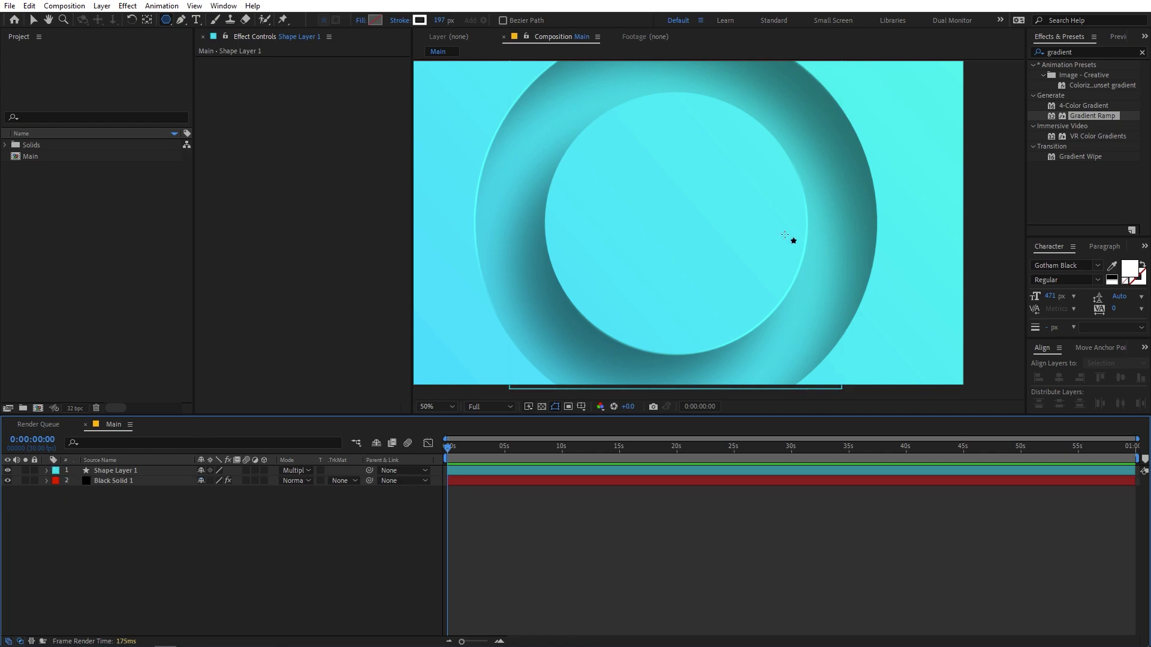
# Add a text layer reading HELLO over the ring.
pyautogui.press('v')
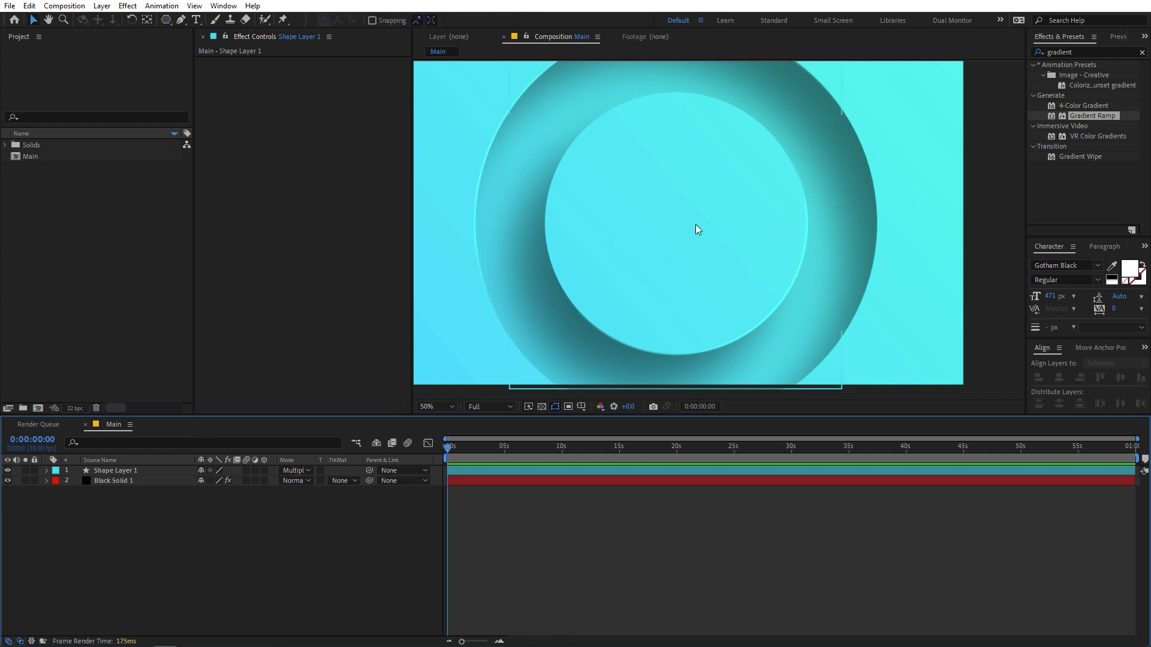
pyautogui.click(196, 20)
pyautogui.click(653, 231)
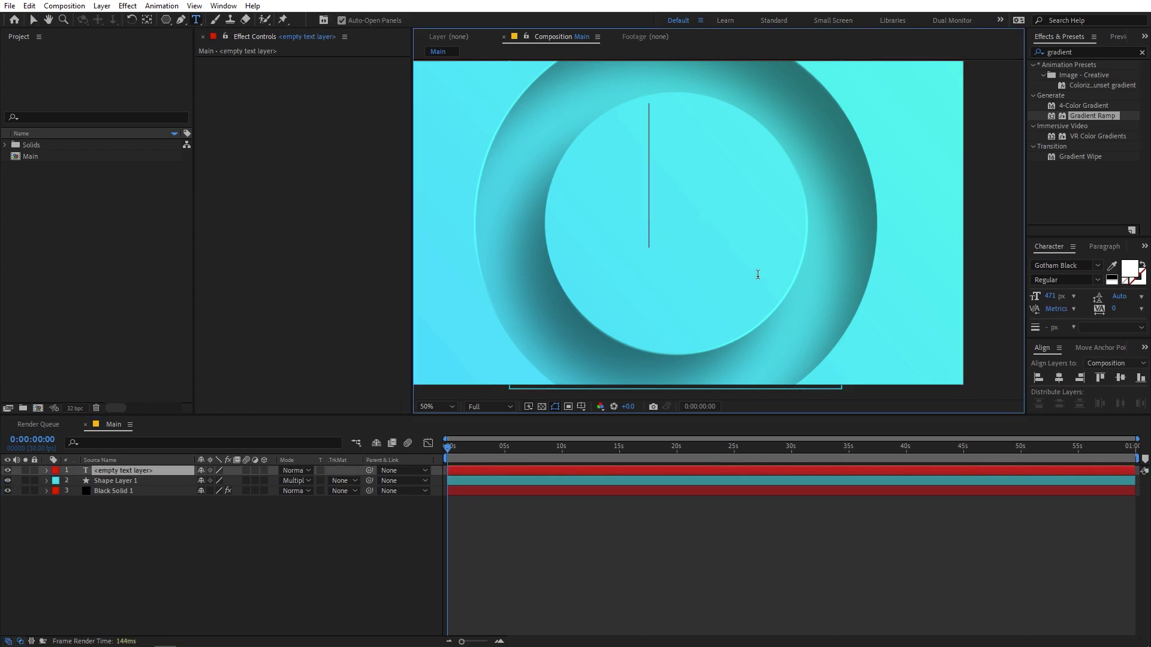
pyautogui.write('HELLO')
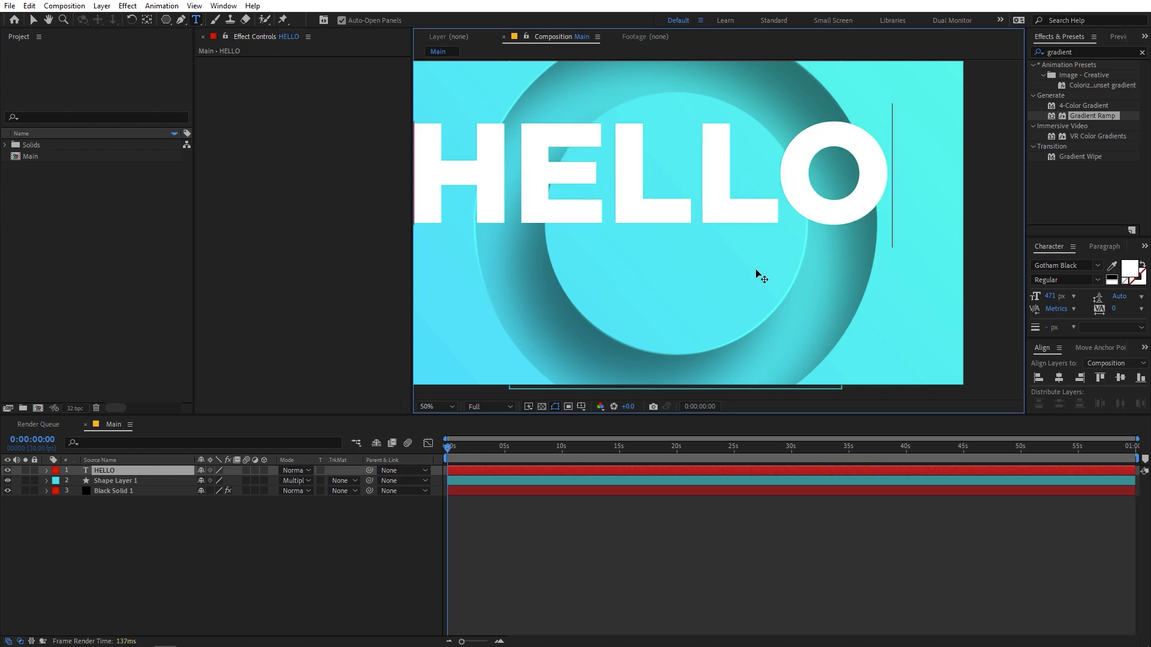
# Set the HELLO text's font size to 490 px and center it horizontally and vertically in the composition.
pyautogui.doubleClick(723, 219)
pyautogui.moveTo(1050, 297); pyautogui.dragTo(1070, 299)
pyautogui.click(1060, 378)
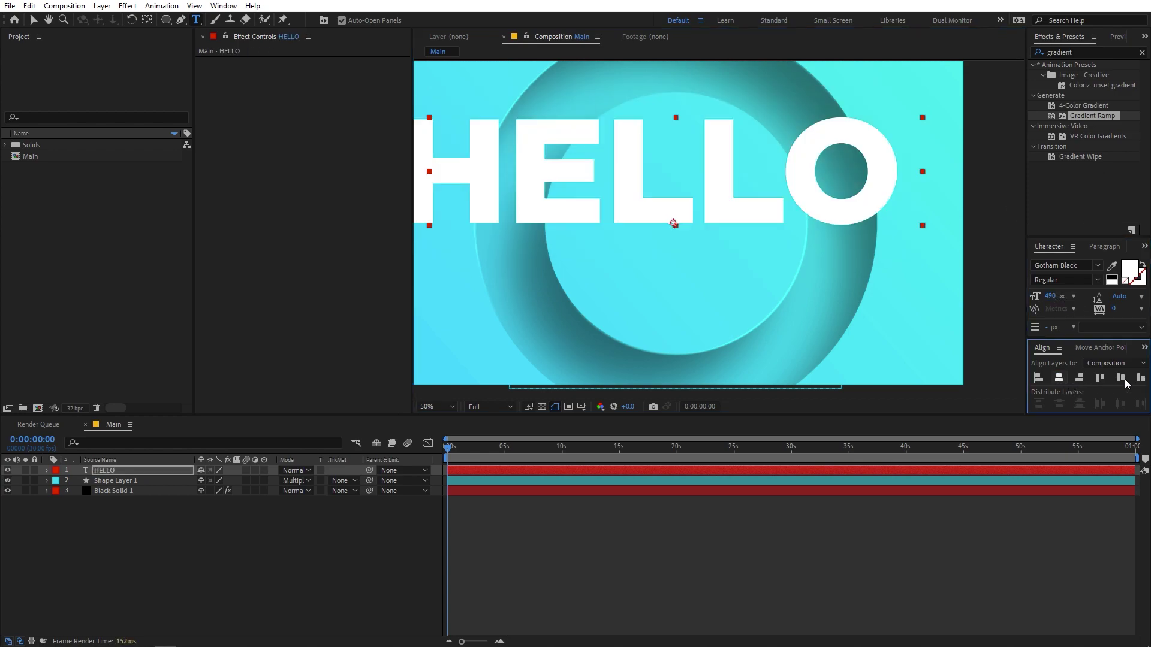
pyautogui.click(1120, 378)
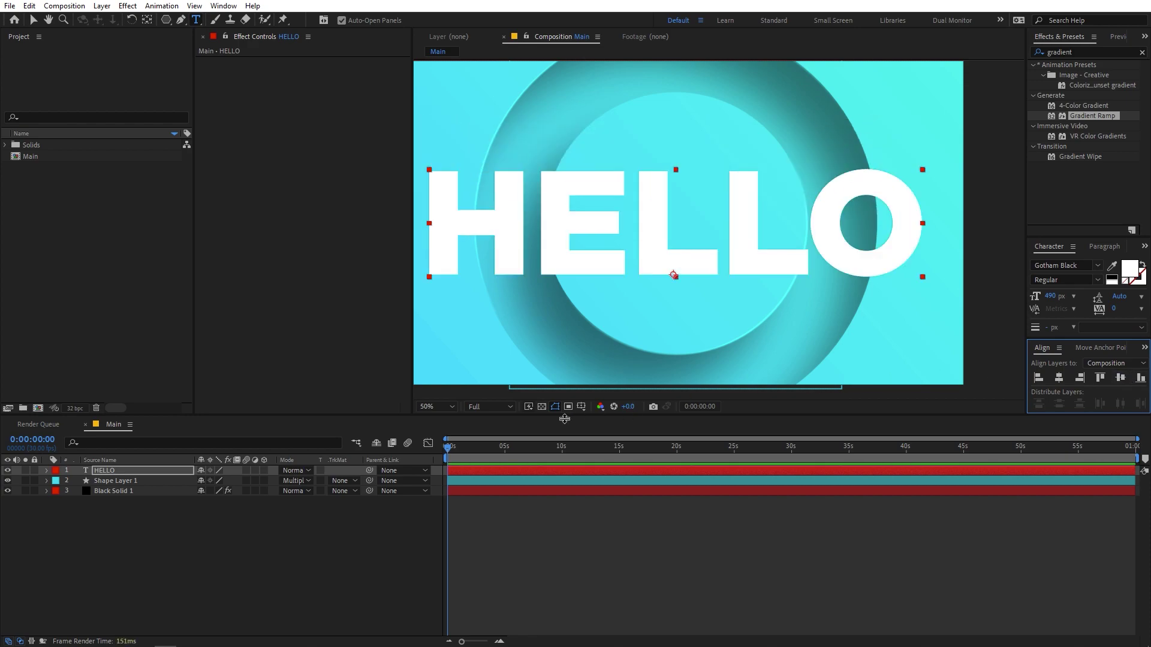
pyautogui.click(454, 407)
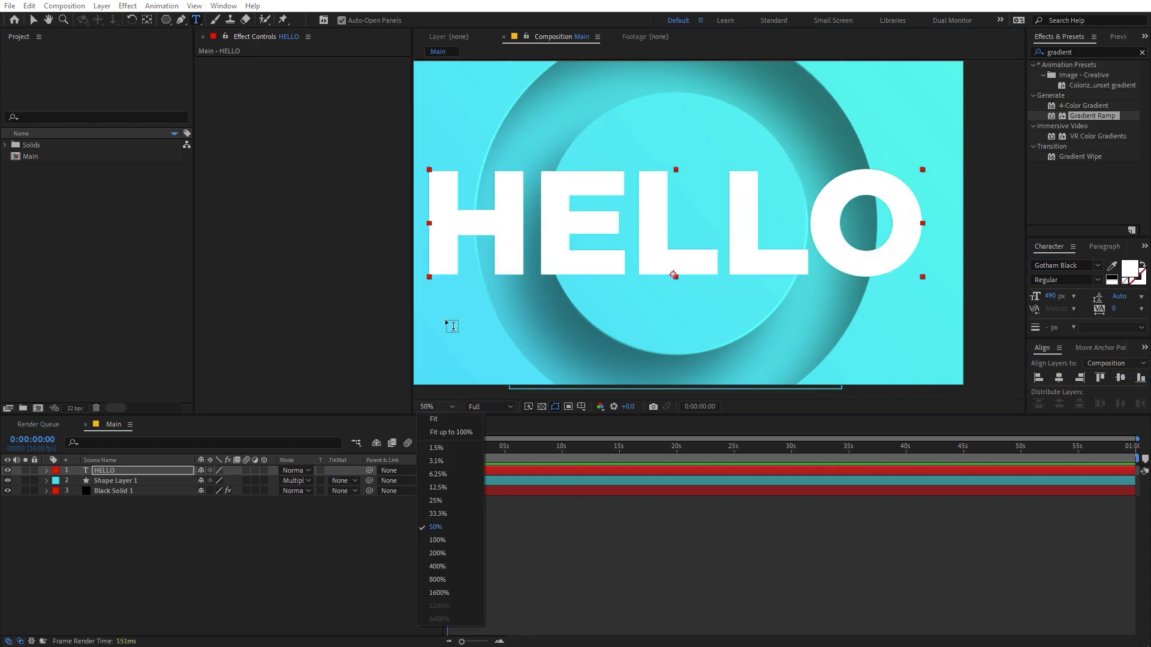
pyautogui.click(450, 432)
pyautogui.click(317, 566)
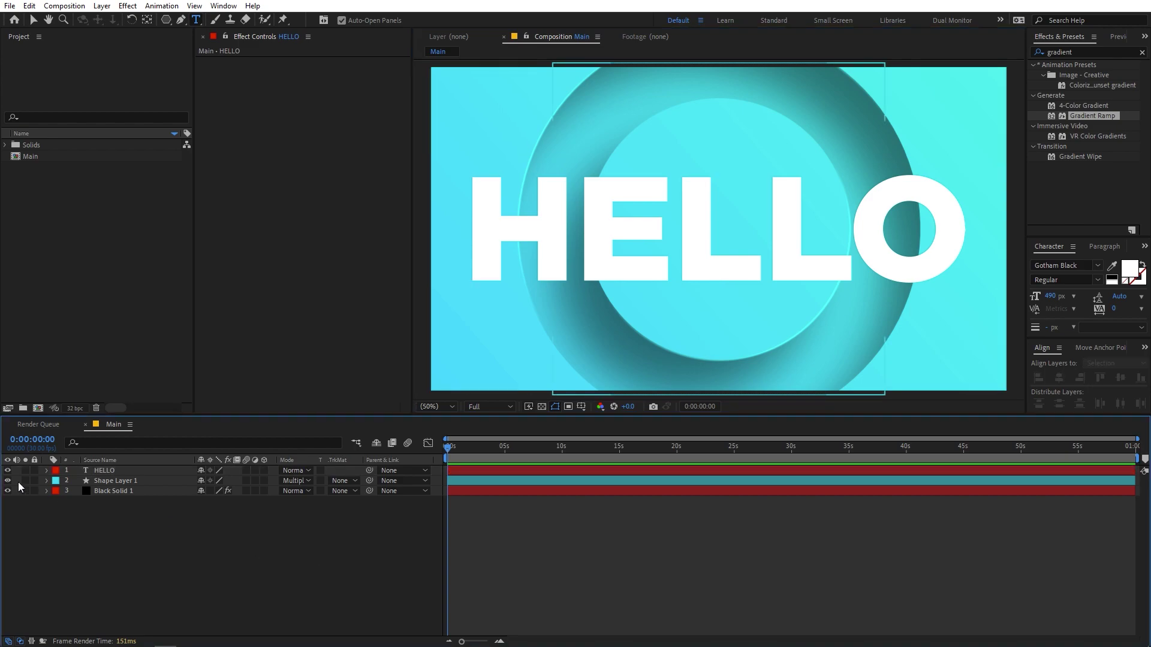
# Hide the ring layer, Shape Layer 1, so only the text shows over the gradient background.
pyautogui.click(111, 481)
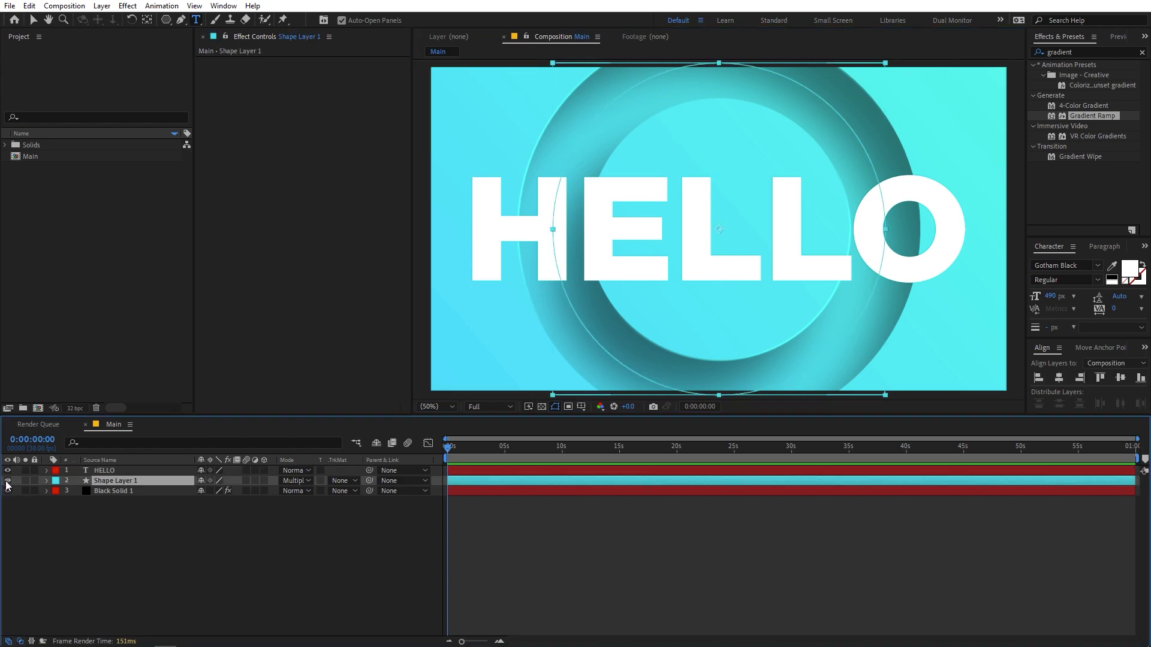
pyautogui.click(7, 481)
pyautogui.click(173, 550)
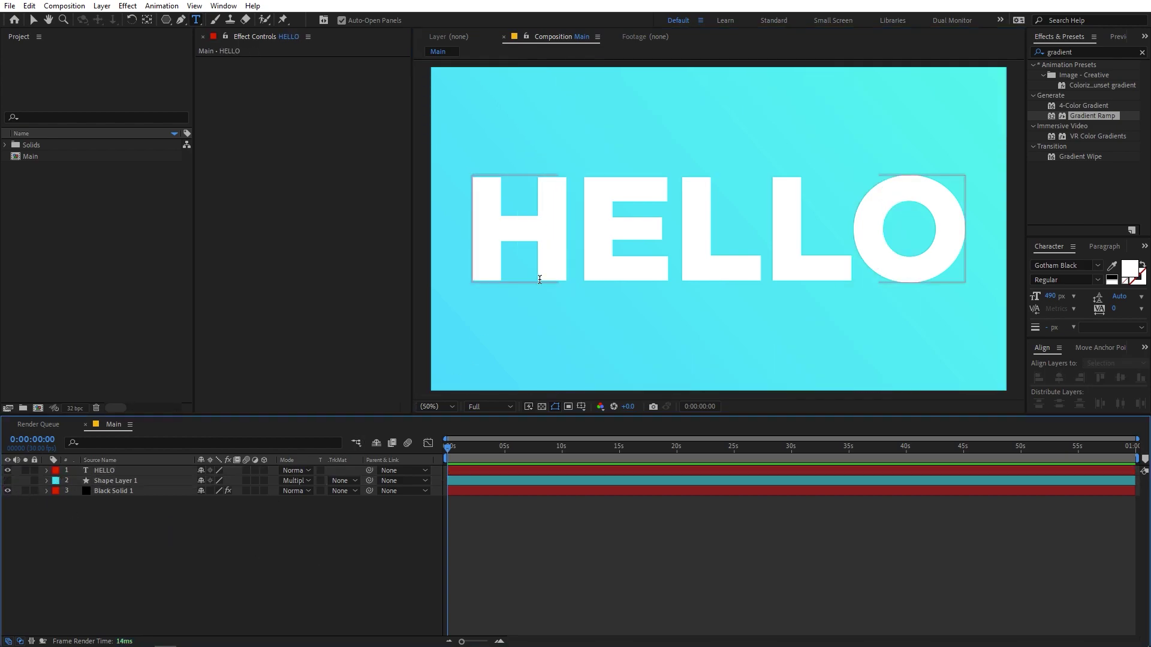
# Convert the HELLO text layer into vector outlines with Create Shapes from Text.
pyautogui.click(113, 473)
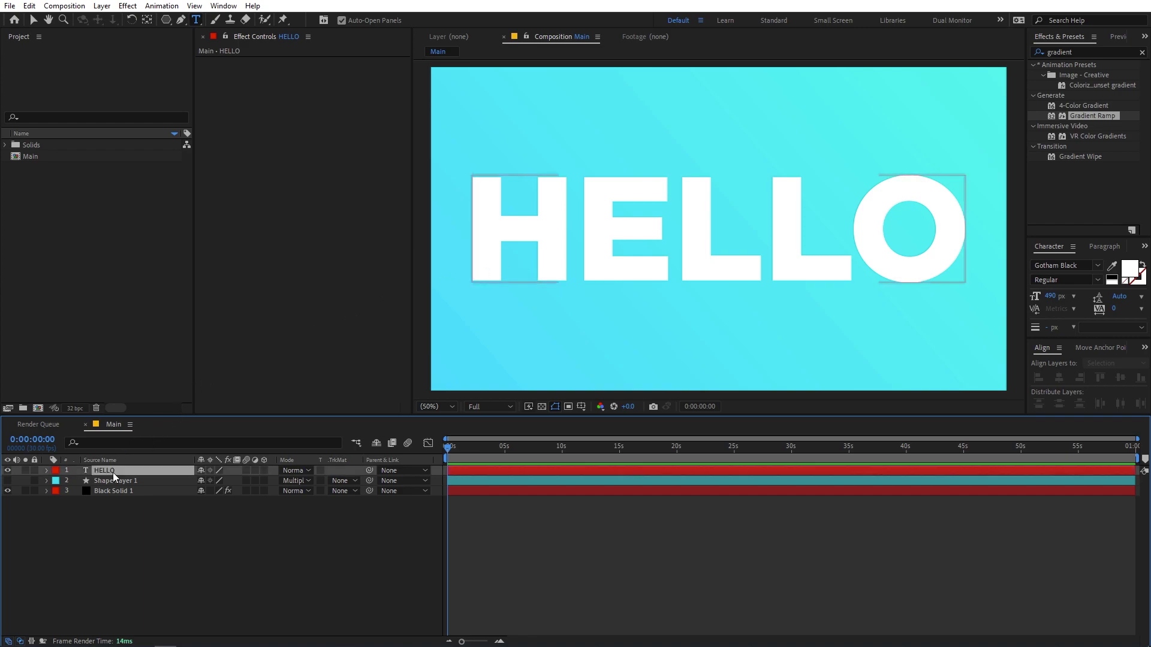
pyautogui.rightClick(110, 476)
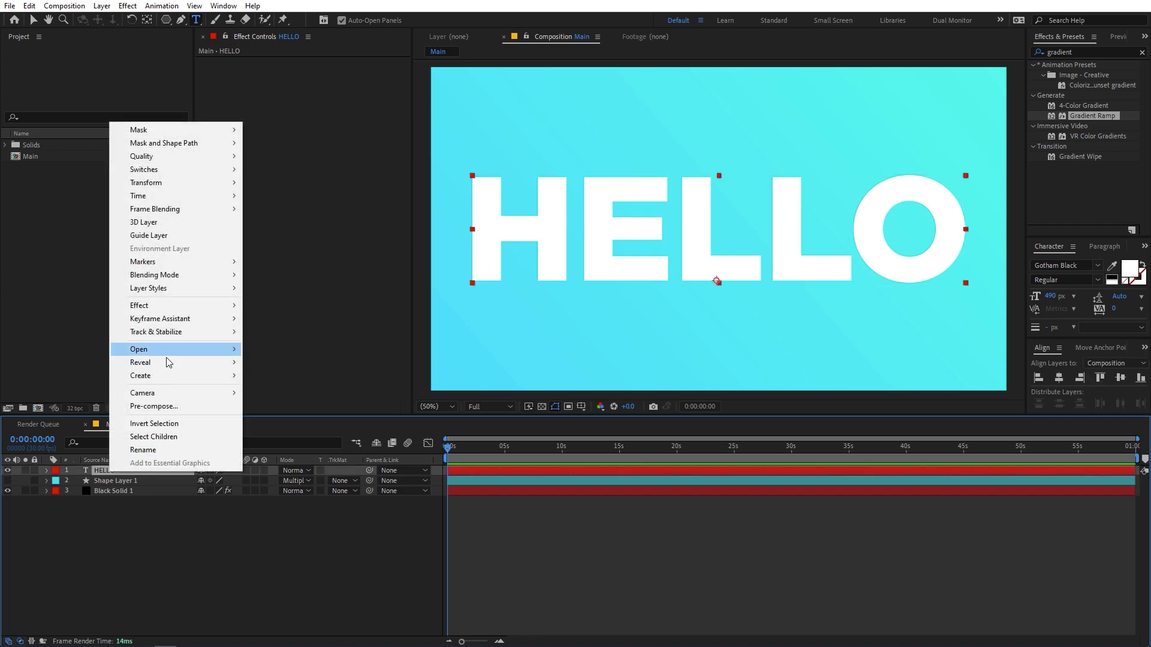
pyautogui.moveTo(166, 378)
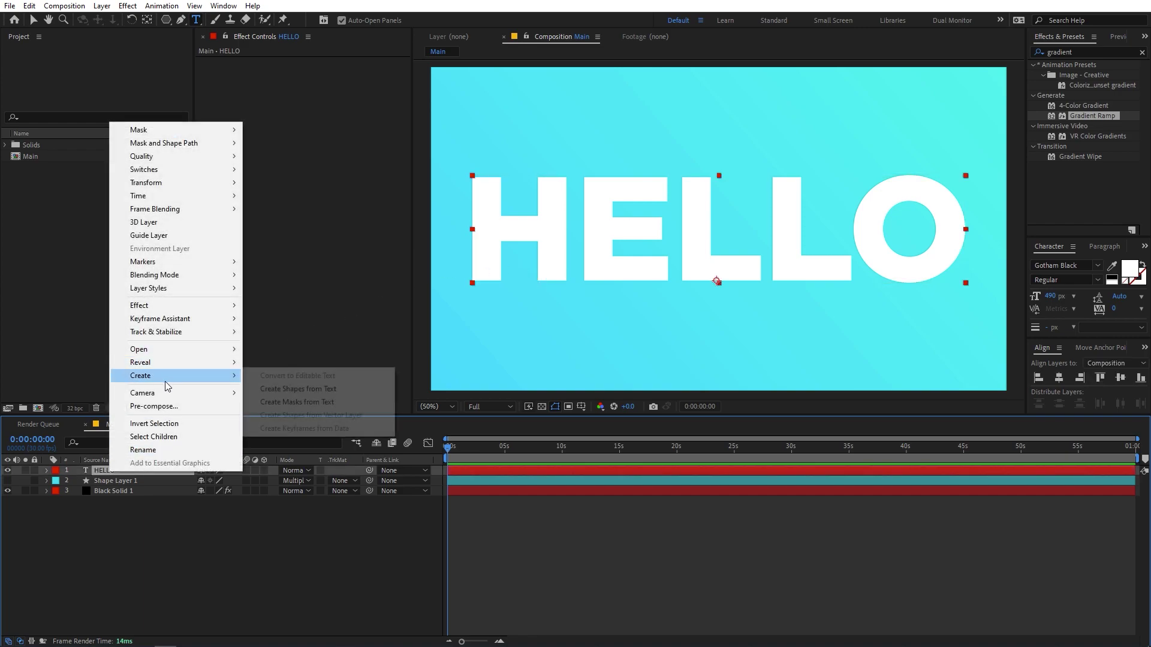
pyautogui.click(309, 390)
pyautogui.click(129, 548)
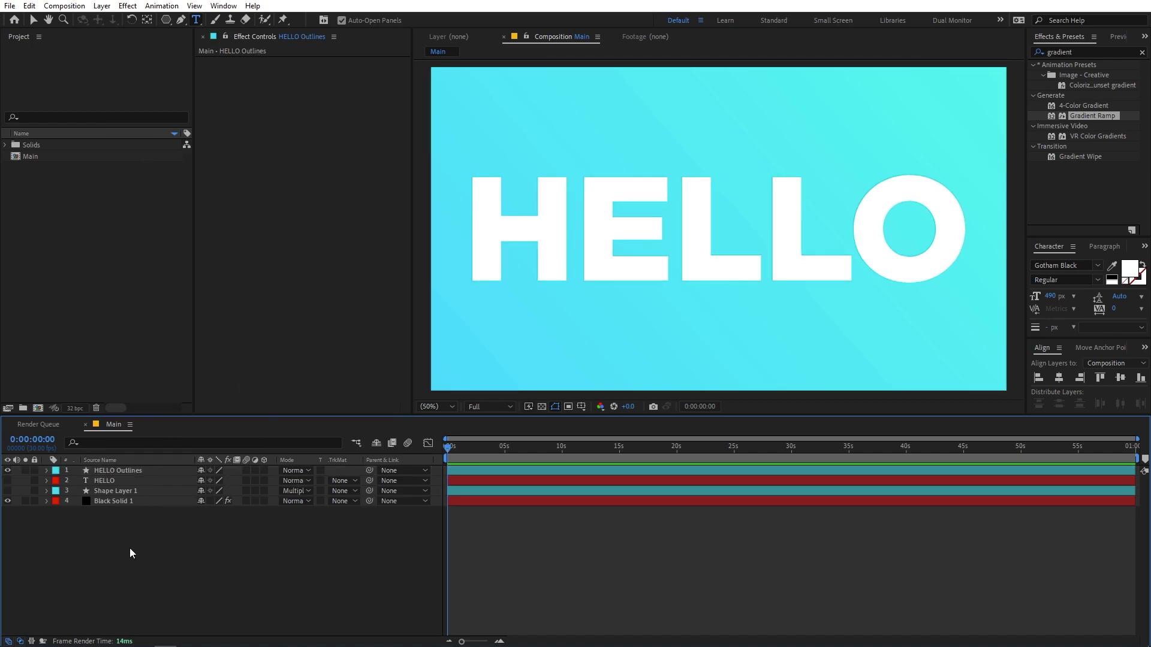
# Copy the Inner Shadow and Bevel and Emboss styles from Shape Layer 1 onto the HELLO Outlines layer.
pyautogui.click(108, 471)
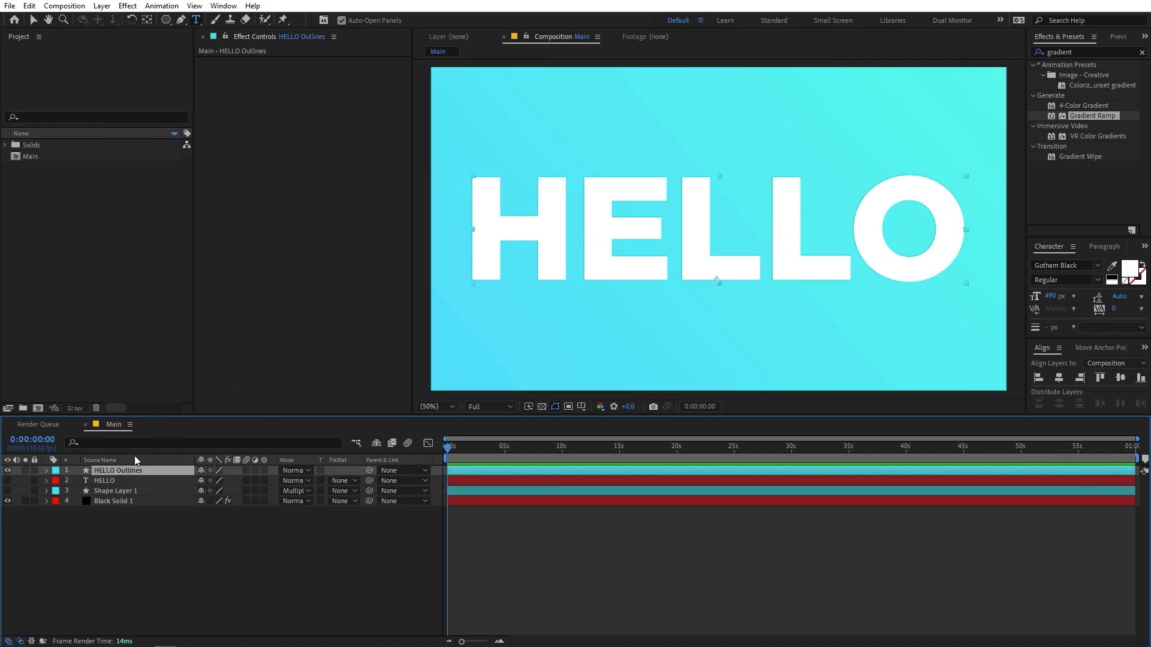
pyautogui.press('q')
pyautogui.click(112, 491)
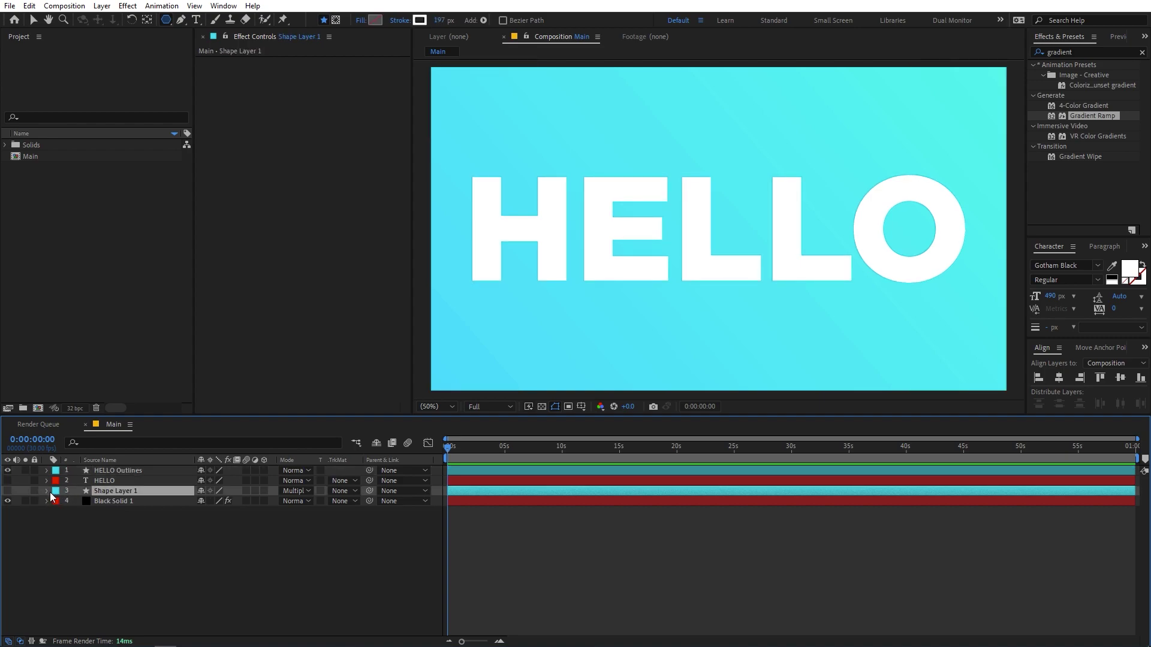
pyautogui.click(47, 491)
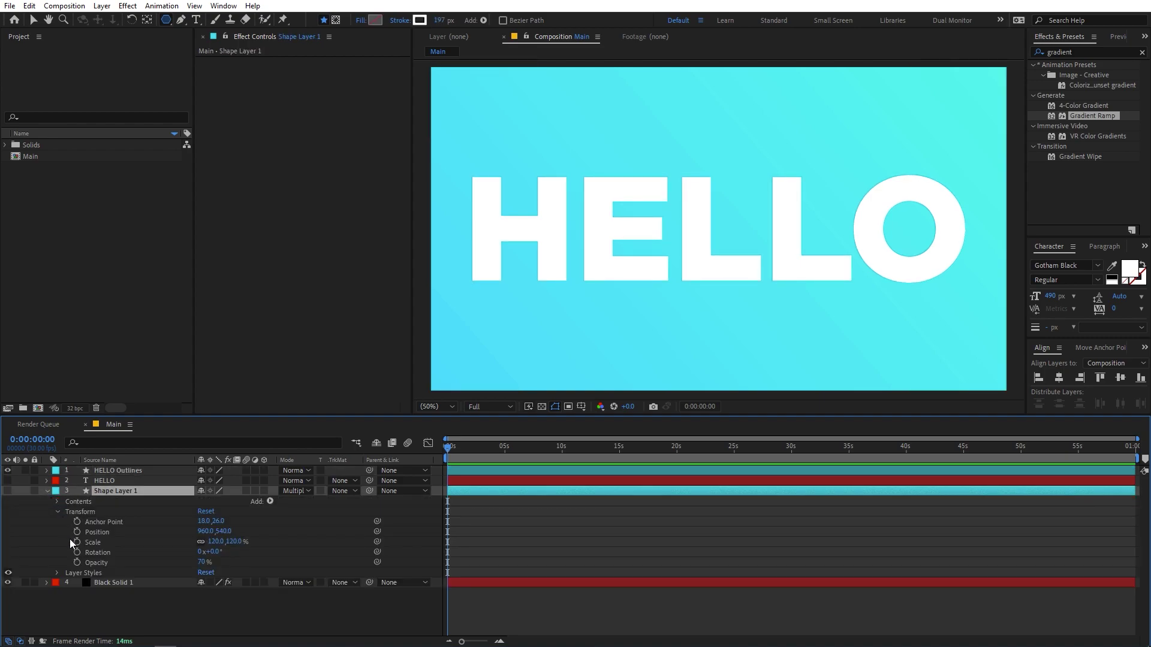
pyautogui.click(58, 574)
pyautogui.click(99, 594)
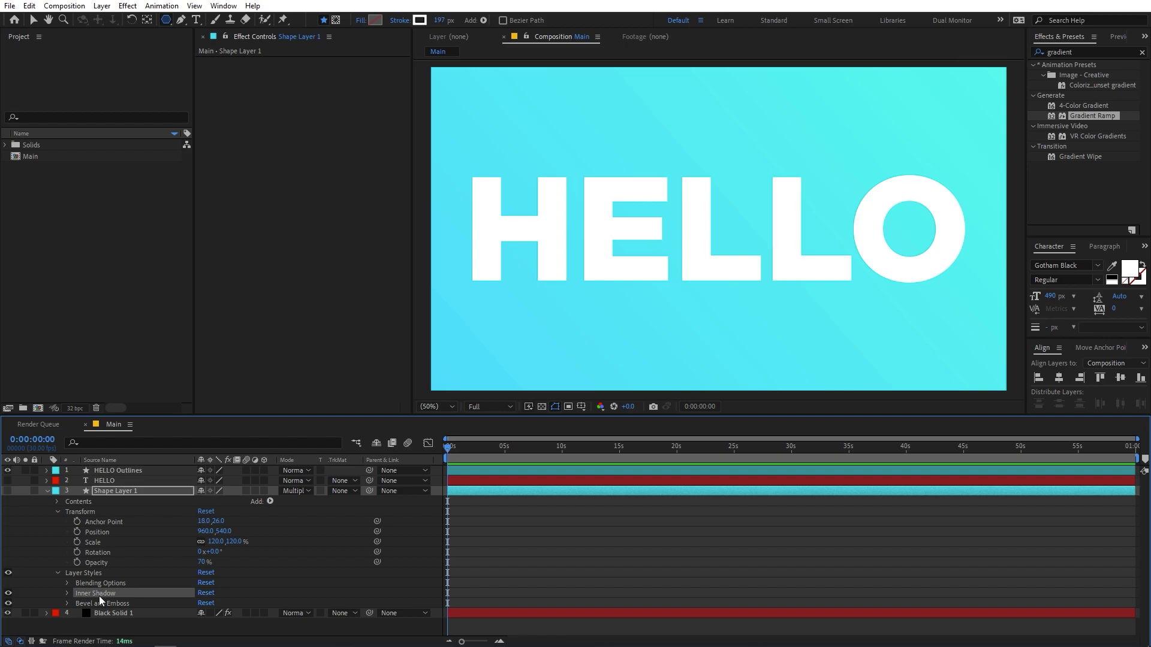
pyautogui.keyDown('ctrl'); pyautogui.click(99, 603); pyautogui.keyUp('ctrl')
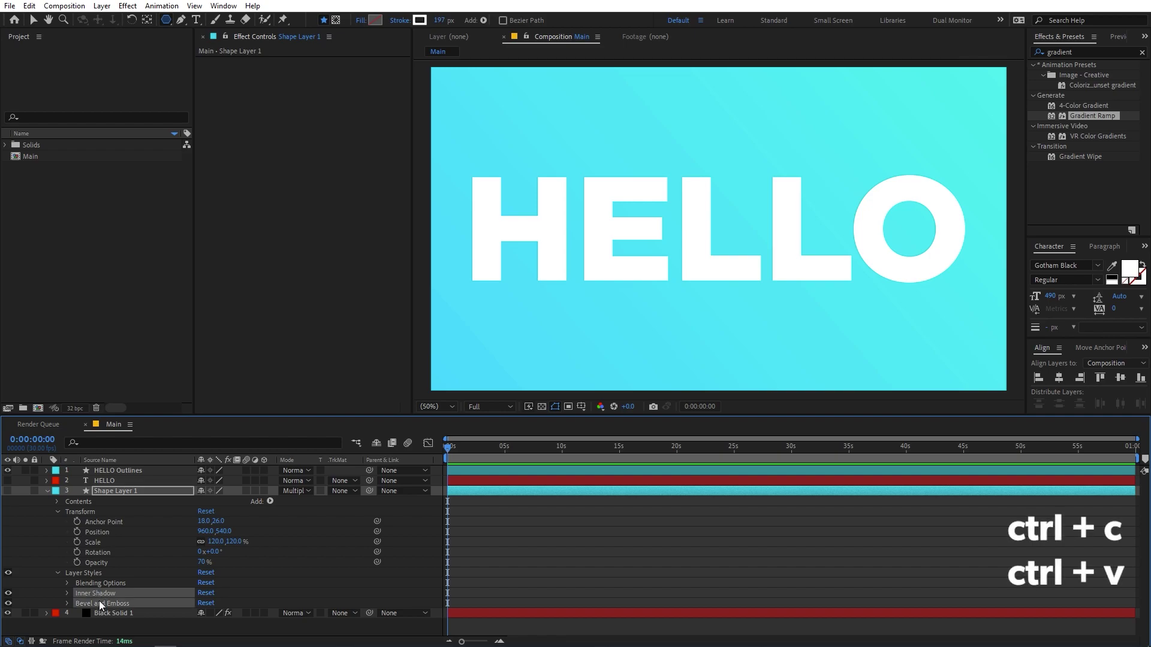
pyautogui.click(110, 470)
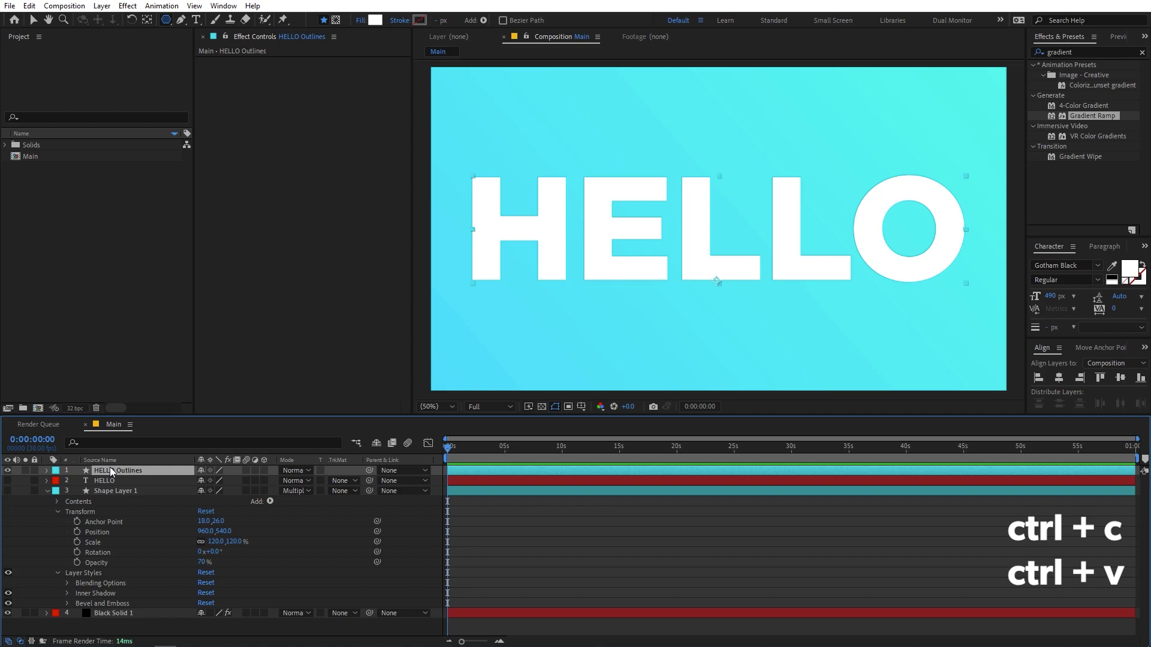
pyautogui.hotkey('ctrl', 'v')
pyautogui.click(528, 616)
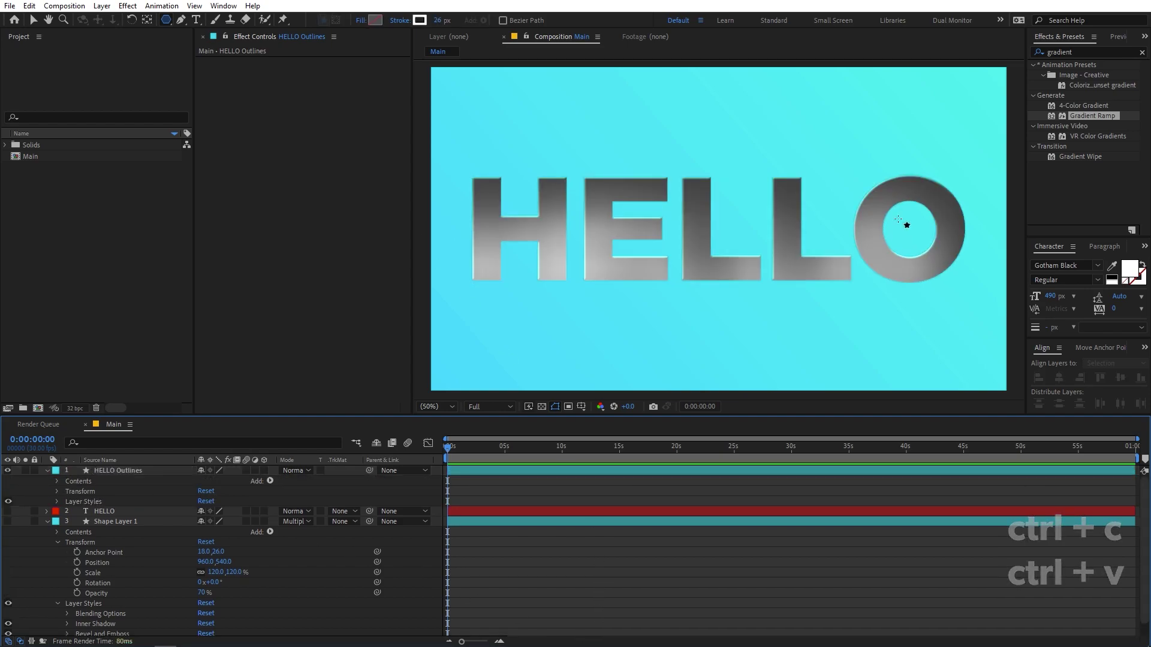
pyautogui.click(128, 470)
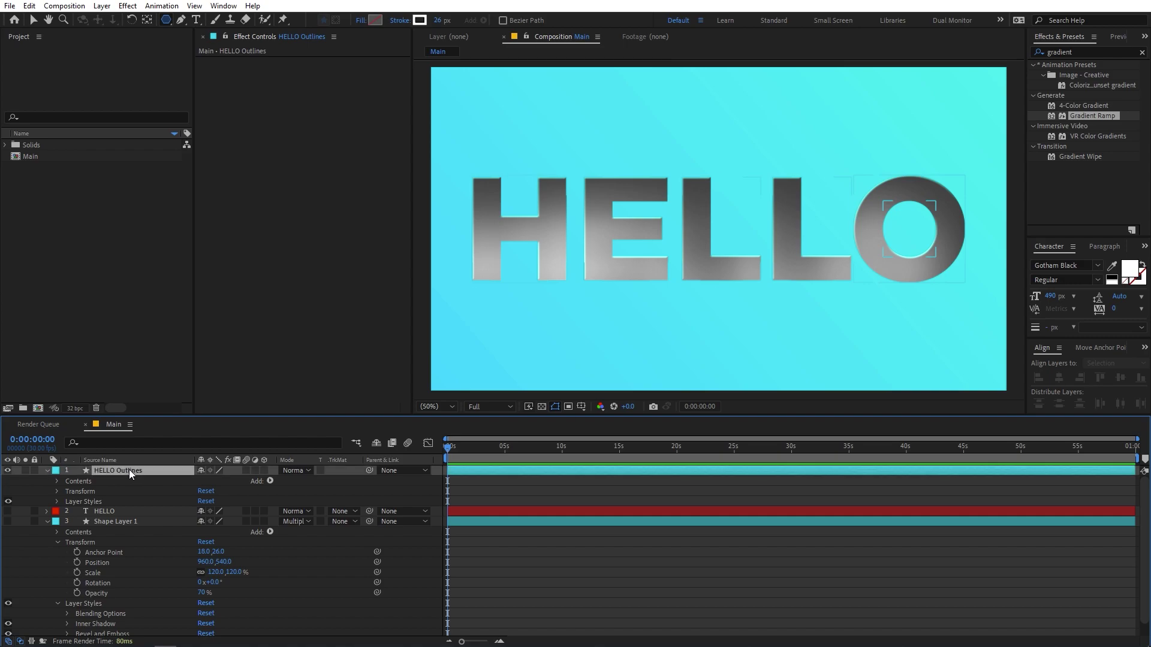
# Set the HELLO Outlines layer's blending mode to Multiply.
pyautogui.click(302, 470)
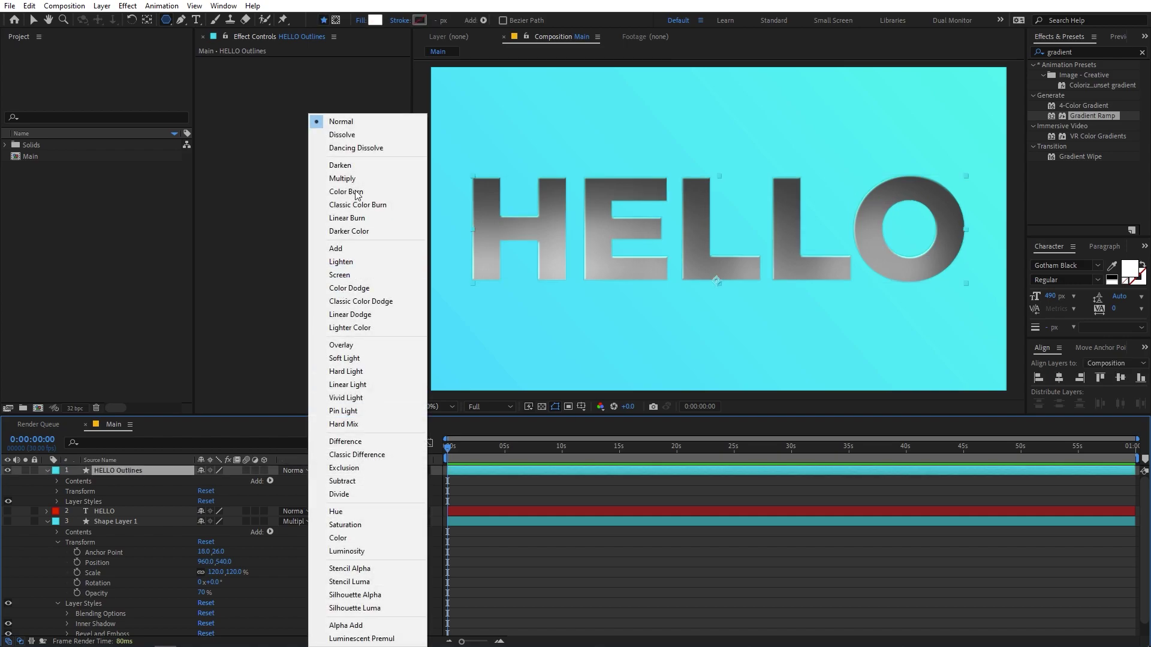
pyautogui.click(342, 178)
pyautogui.click(666, 589)
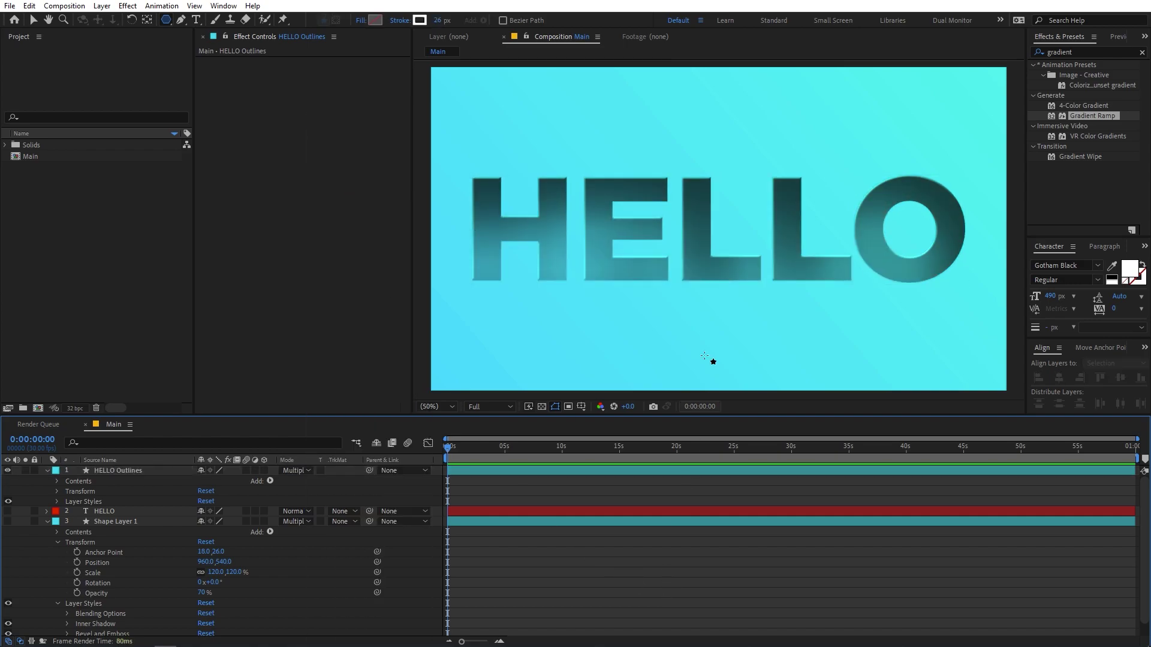
# Set the Inner Shadow of HELLO Outlines to a distance of 35 and a size of 65.
pyautogui.press('.')
pyautogui.press('.')
pyautogui.press(',')
pyautogui.press(',')
pyautogui.click(57, 503)
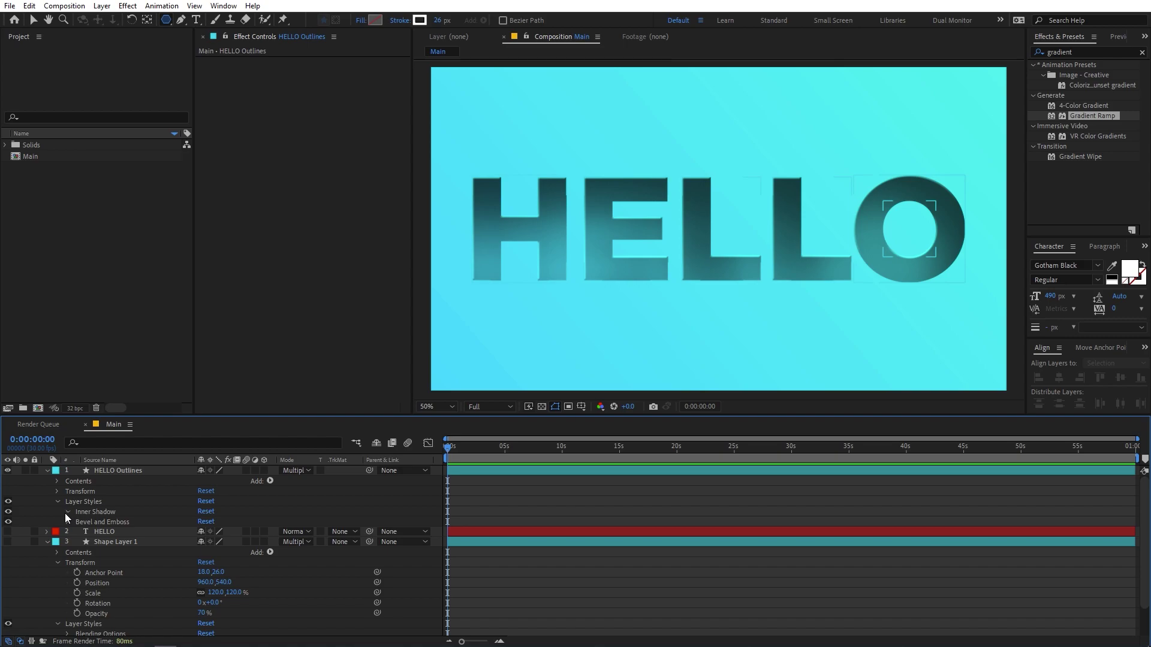
pyautogui.click(66, 513)
pyautogui.moveTo(211, 574); pyautogui.dragTo(143, 582)
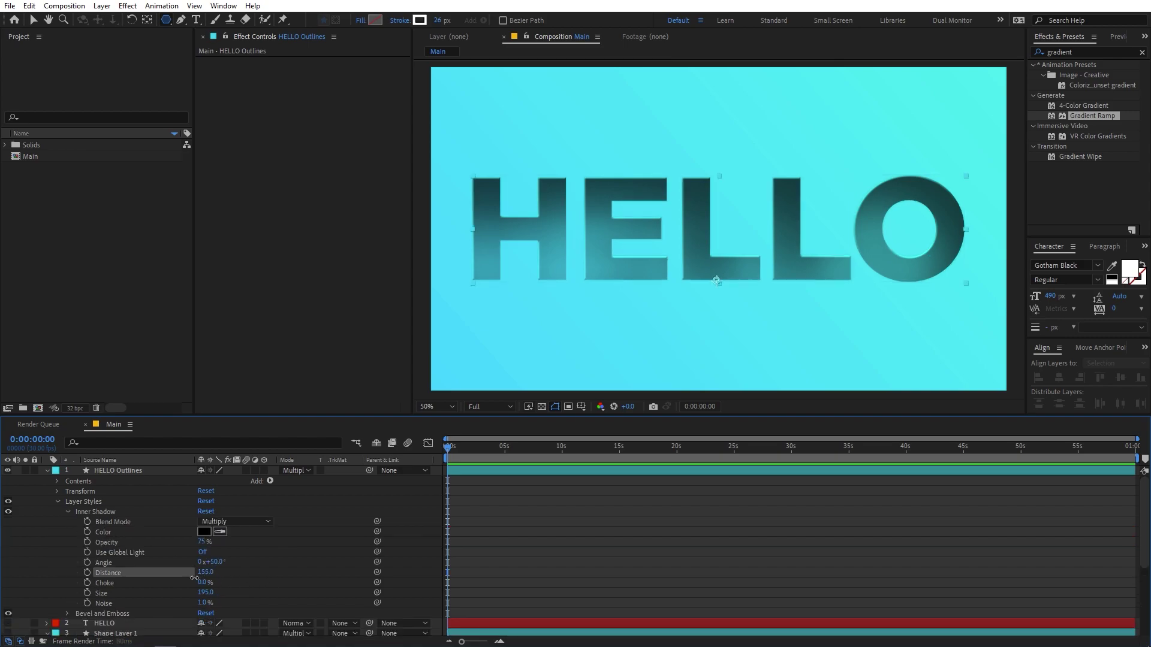
pyautogui.moveTo(210, 594); pyautogui.dragTo(132, 601)
pyautogui.moveTo(203, 573); pyautogui.dragTo(228, 574)
pyautogui.click(689, 514)
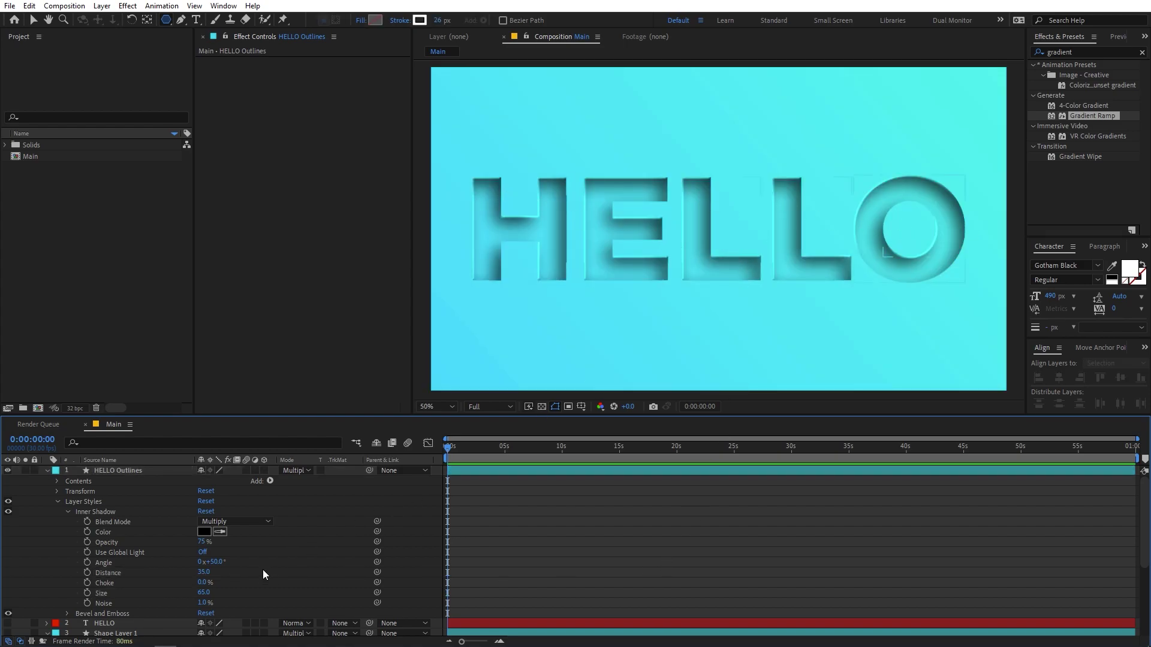
# Try a different Inner Shadow angle and a Bevel and Emboss size of 0 on HELLO Outlines, undoing each change.
pyautogui.scroll(-3, 84, 577)
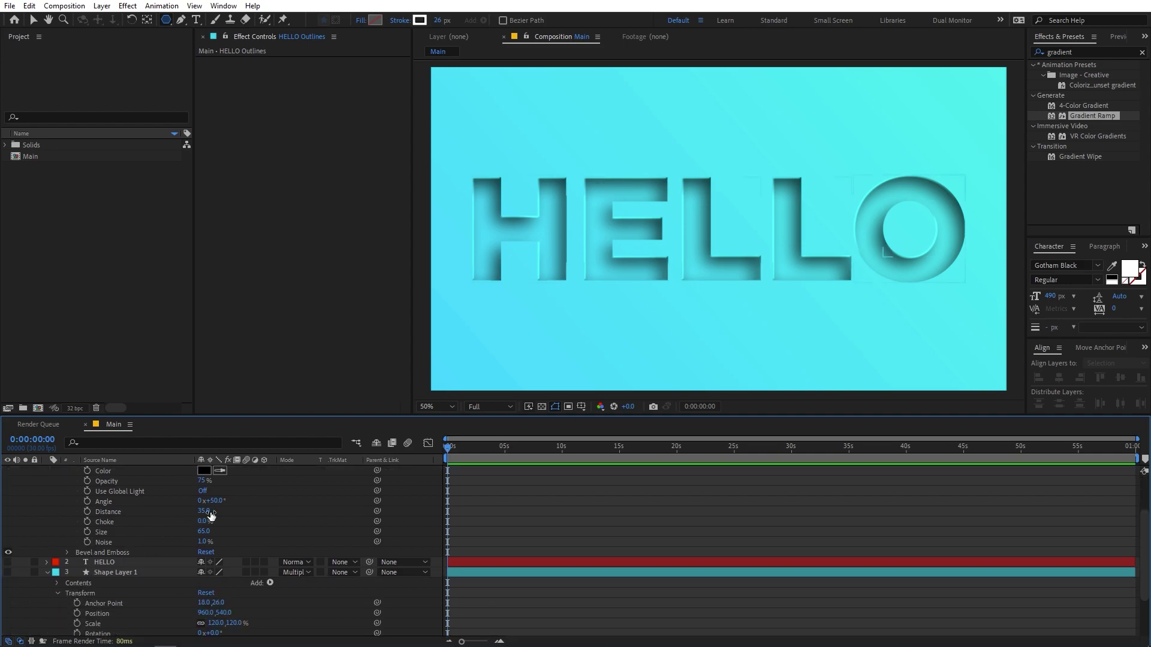
pyautogui.moveTo(223, 505); pyautogui.dragTo(235, 512)
pyautogui.hotkey('ctrl', 'z')
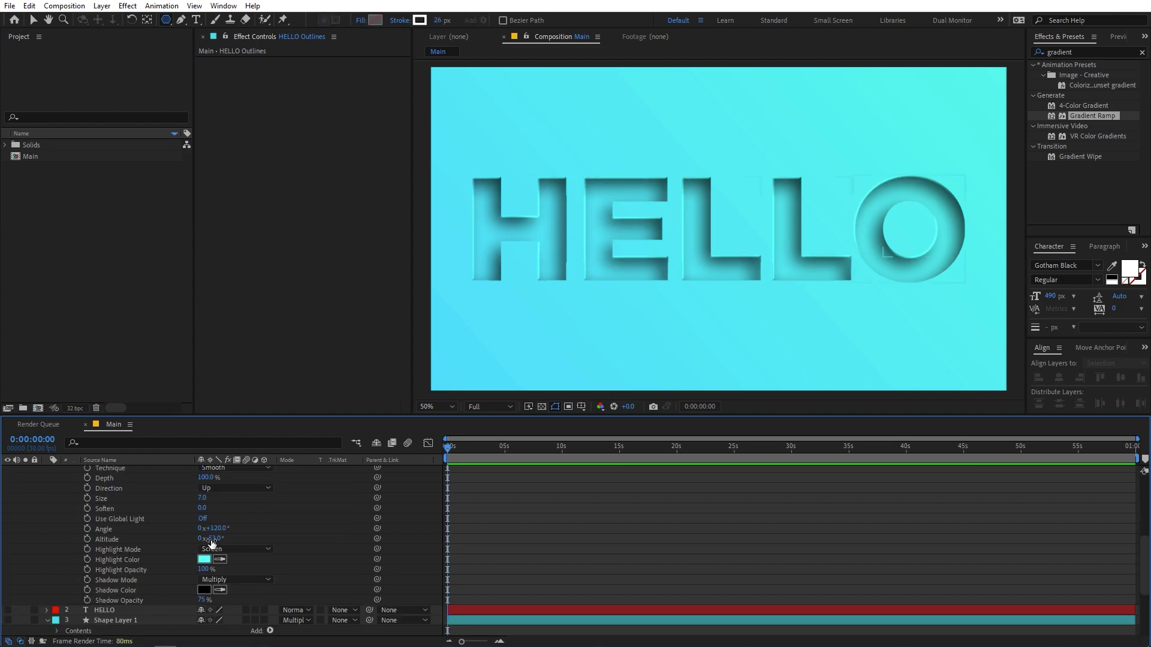
pyautogui.moveTo(210, 503); pyautogui.dragTo(216, 505)
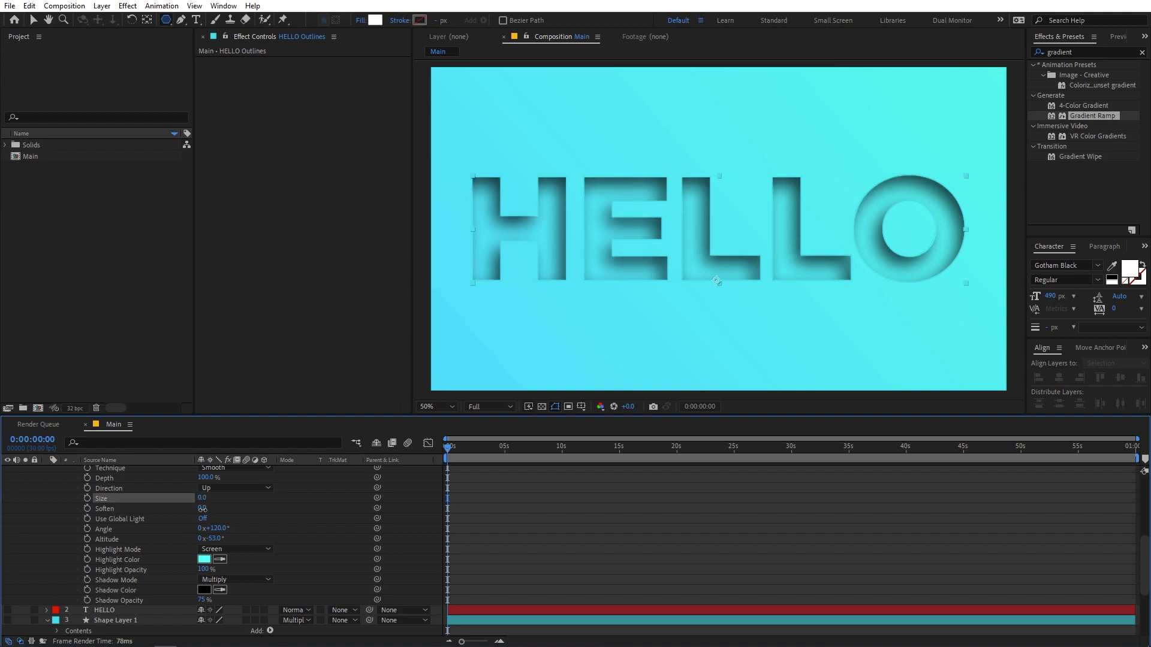
pyautogui.hotkey('ctrl', 'z')
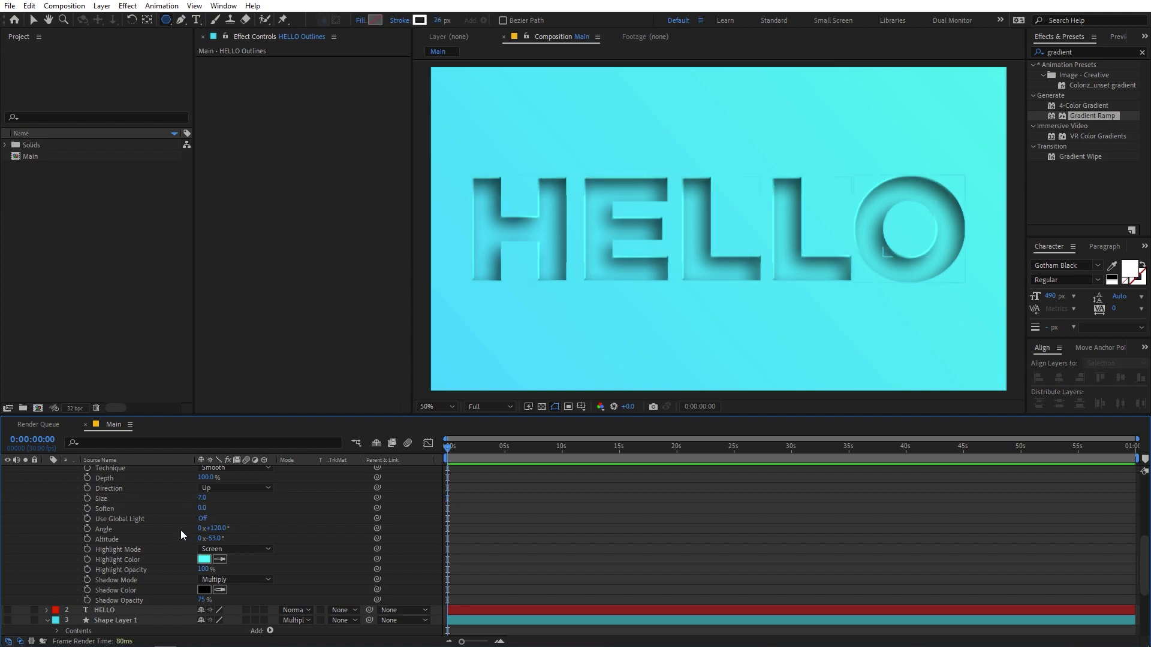
# Try another hue for the Bevel and Emboss highlight color of HELLO Outlines and discard it.
pyautogui.click(205, 559)
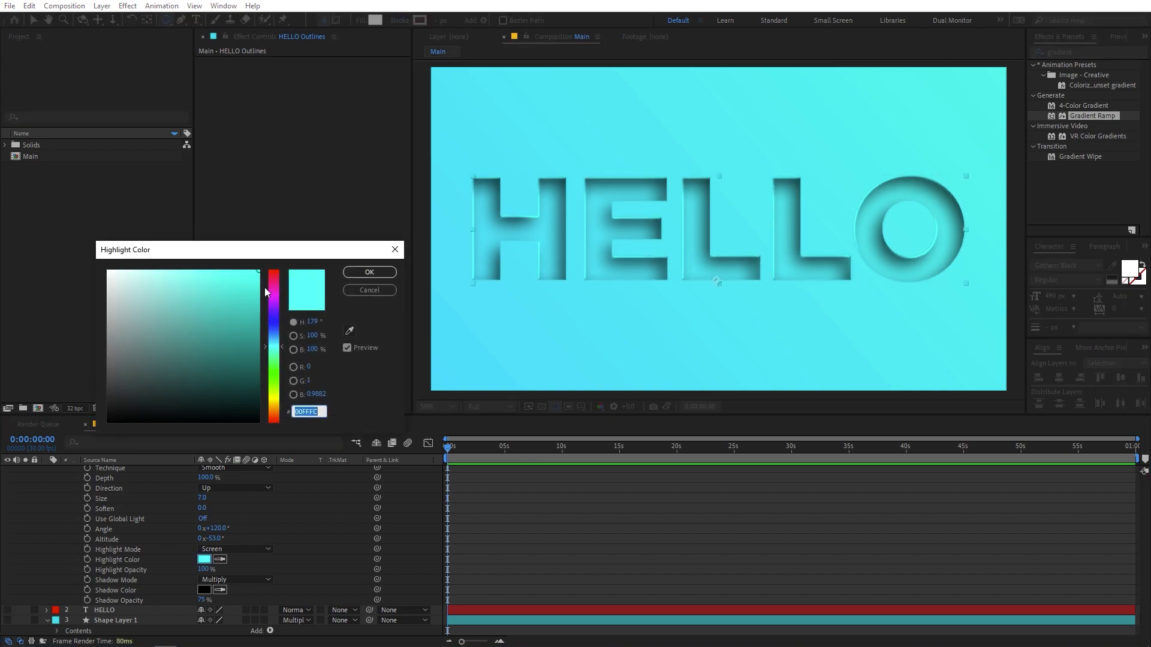
pyautogui.moveTo(273, 287); pyautogui.dragTo(274, 259)
pyautogui.click(366, 292)
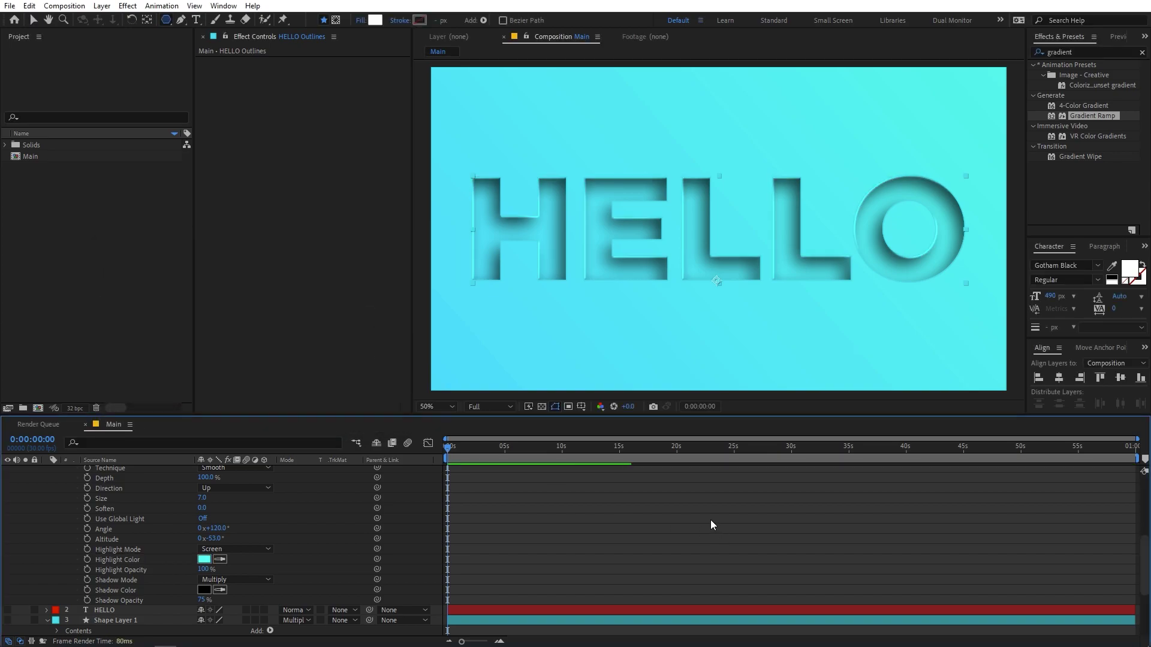
# Collapse the expanded properties of the HELLO Outlines and Shape Layer 1 layers in the timeline.
pyautogui.scroll(5, 81, 490)
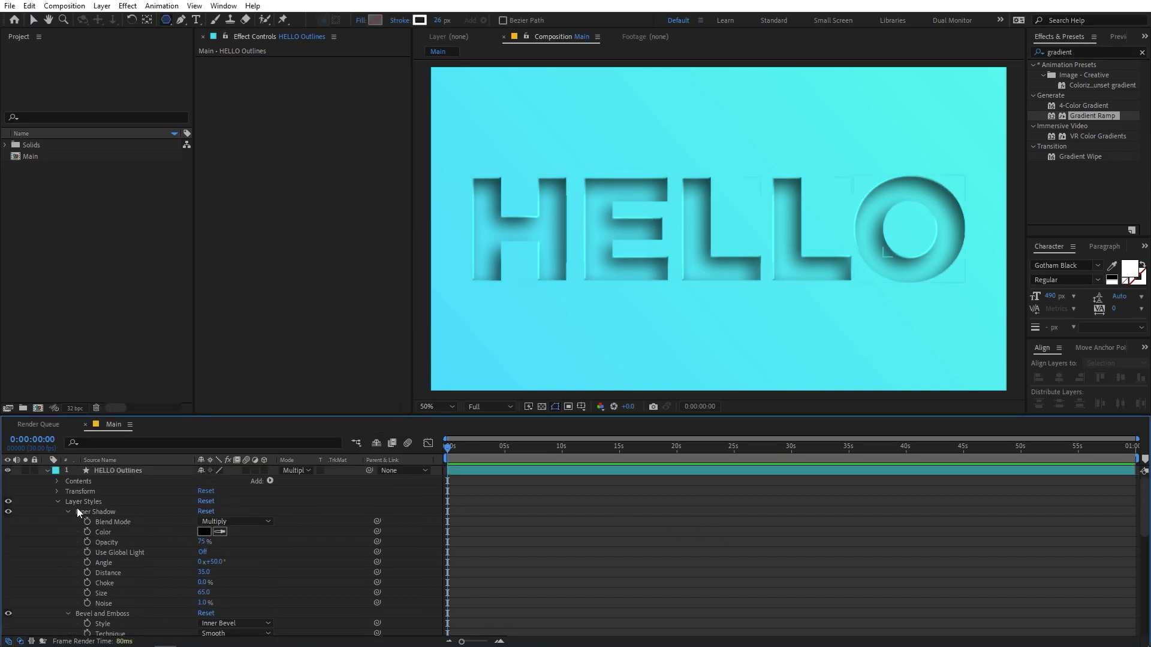
pyautogui.click(49, 470)
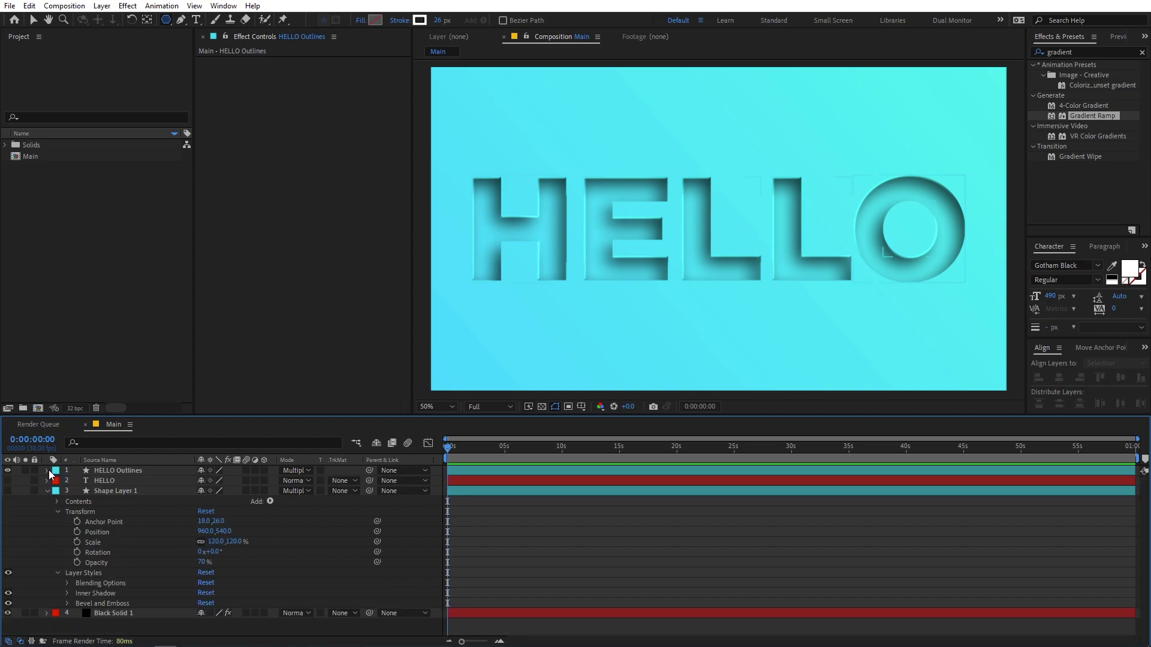
pyautogui.click(110, 470)
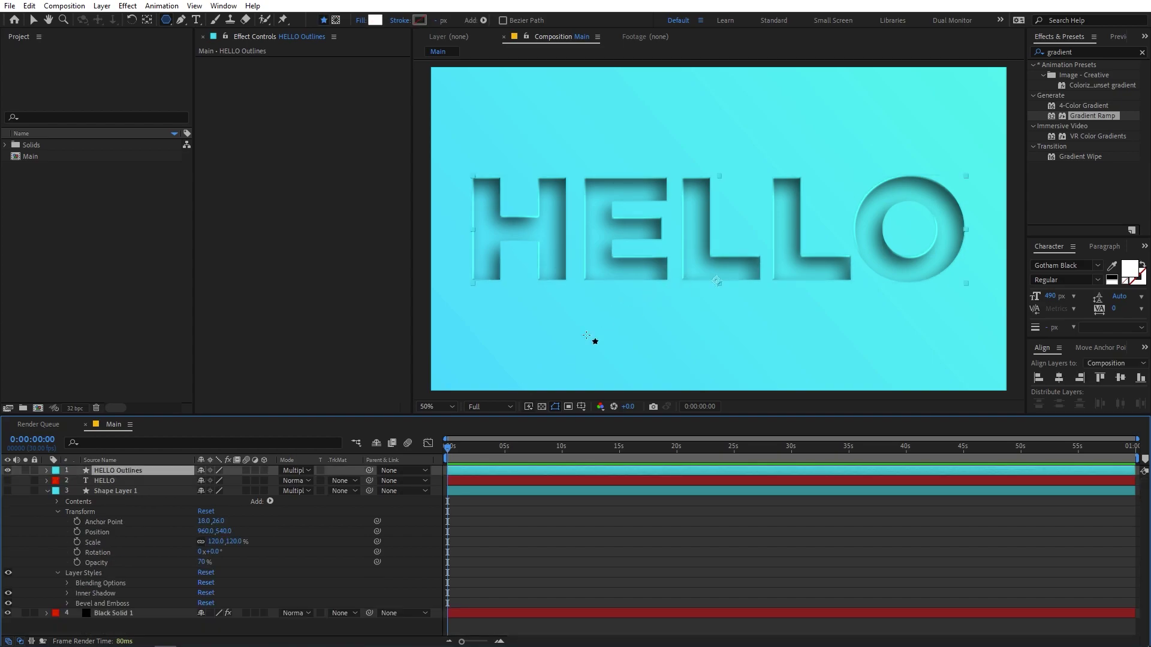
pyautogui.click(46, 491)
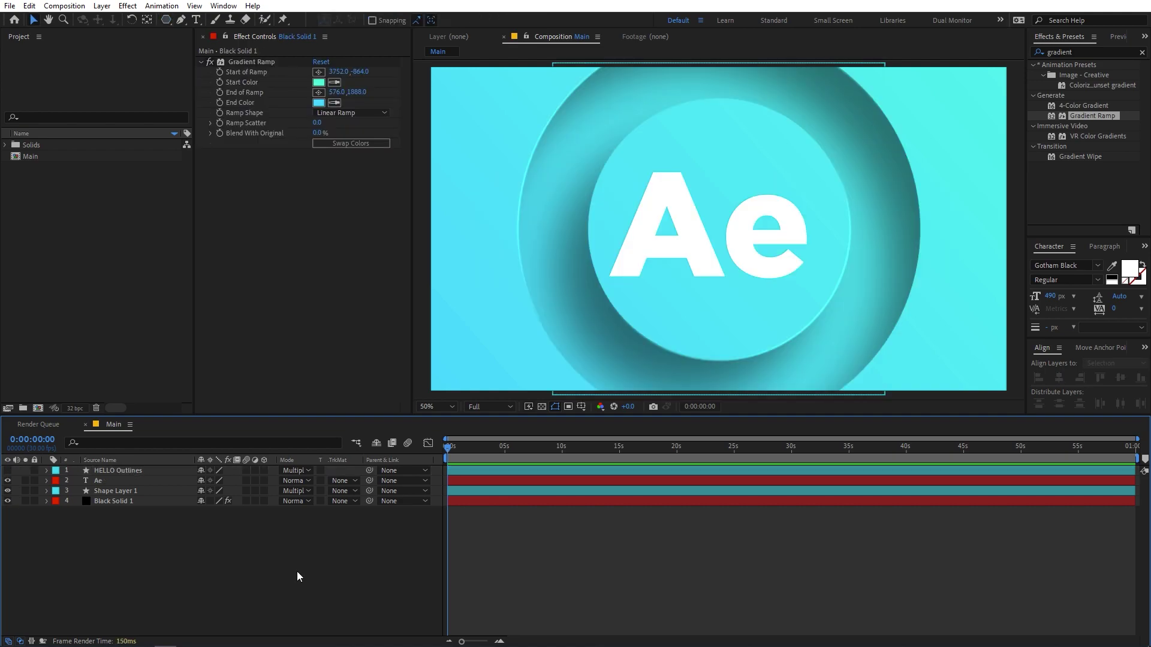
# Animate the Scale of Shape Layer 1 from 36% at the start to 120% at about four seconds.
pyautogui.click(110, 492)
pyautogui.press('s')
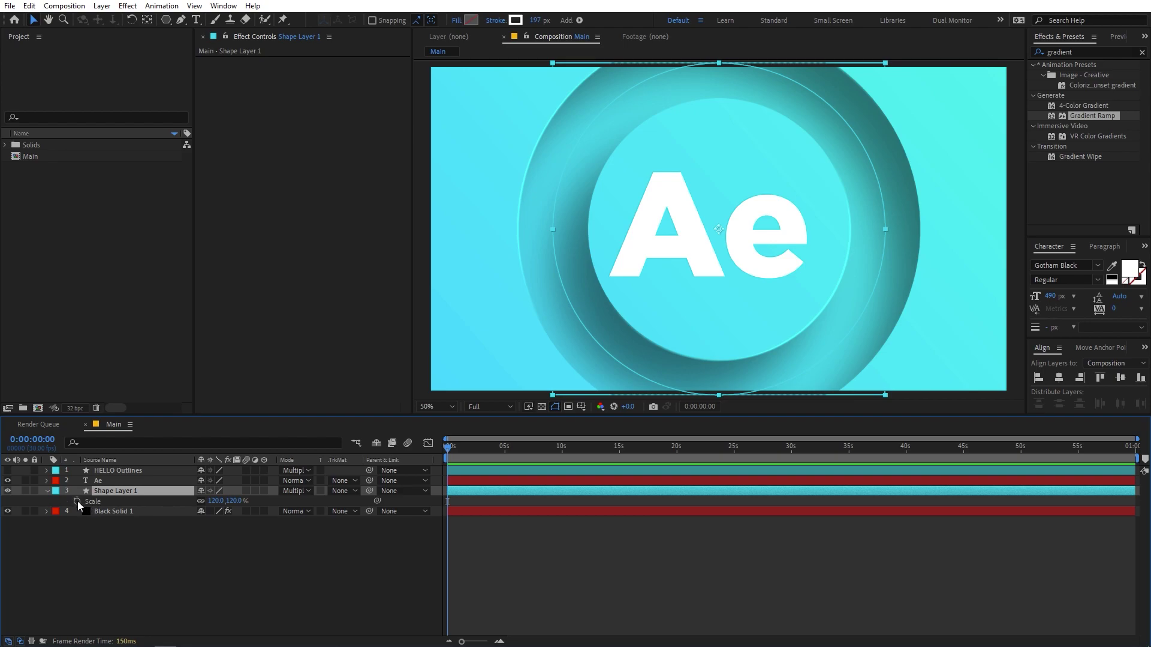
pyautogui.click(77, 501)
pyautogui.moveTo(448, 502); pyautogui.dragTo(496, 502)
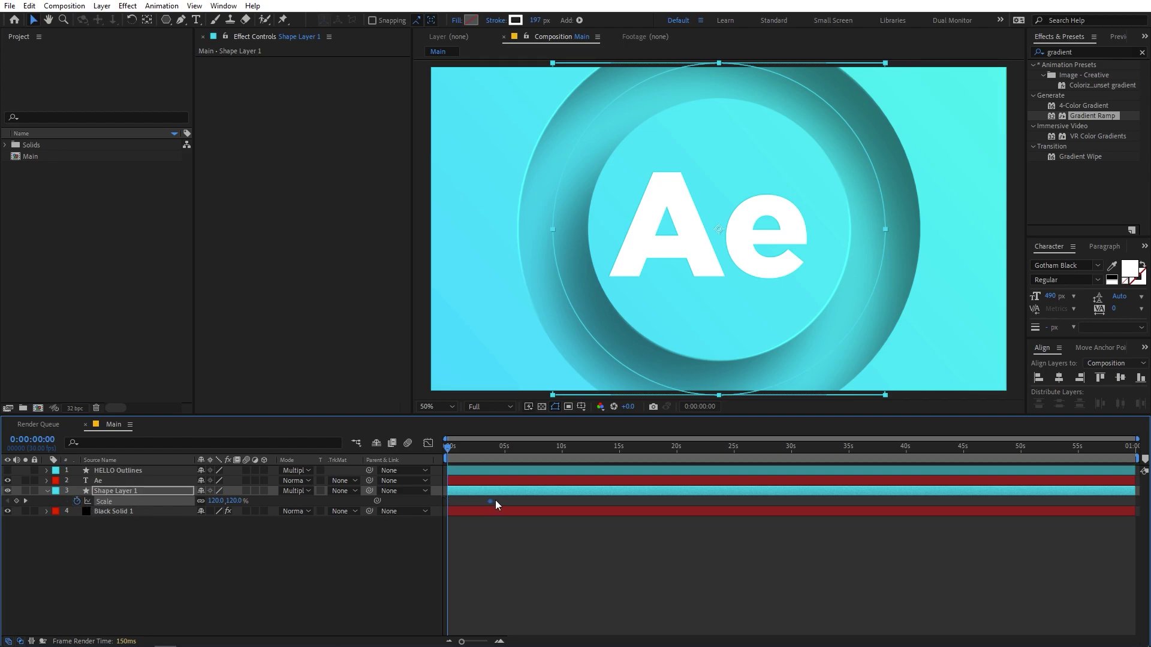
pyautogui.click(215, 501)
pyautogui.write('70')
pyautogui.press('Return')
pyautogui.moveTo(200, 511); pyautogui.dragTo(185, 516)
# Animate the Stroke Width of Shape Layer 1 from 0 at the start to 197 at 0:00:04:05.
pyautogui.moveTo(460, 444); pyautogui.dragTo(496, 452)
pyautogui.click(168, 443)
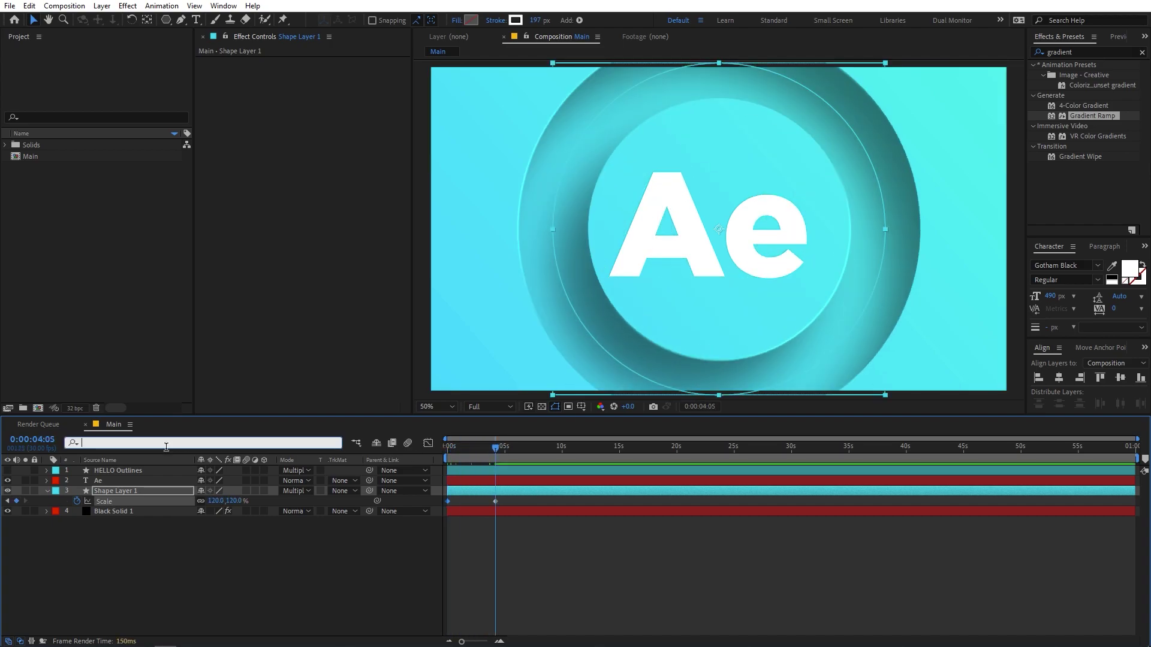
pyautogui.write('str')
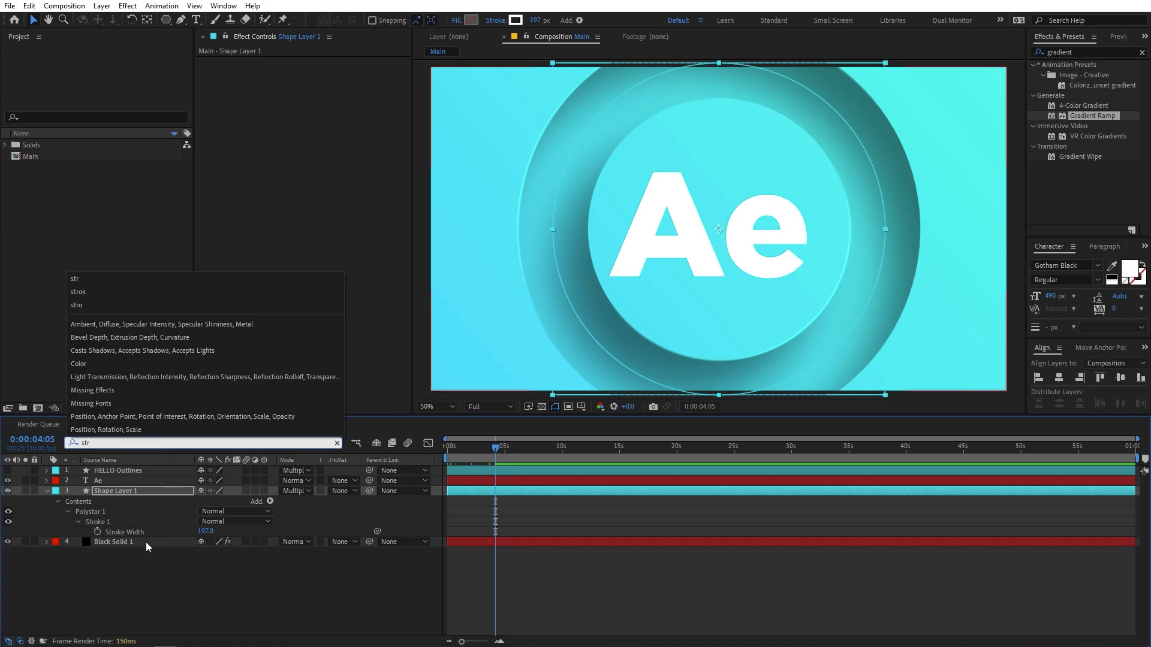
pyautogui.click(106, 531)
pyautogui.click(97, 532)
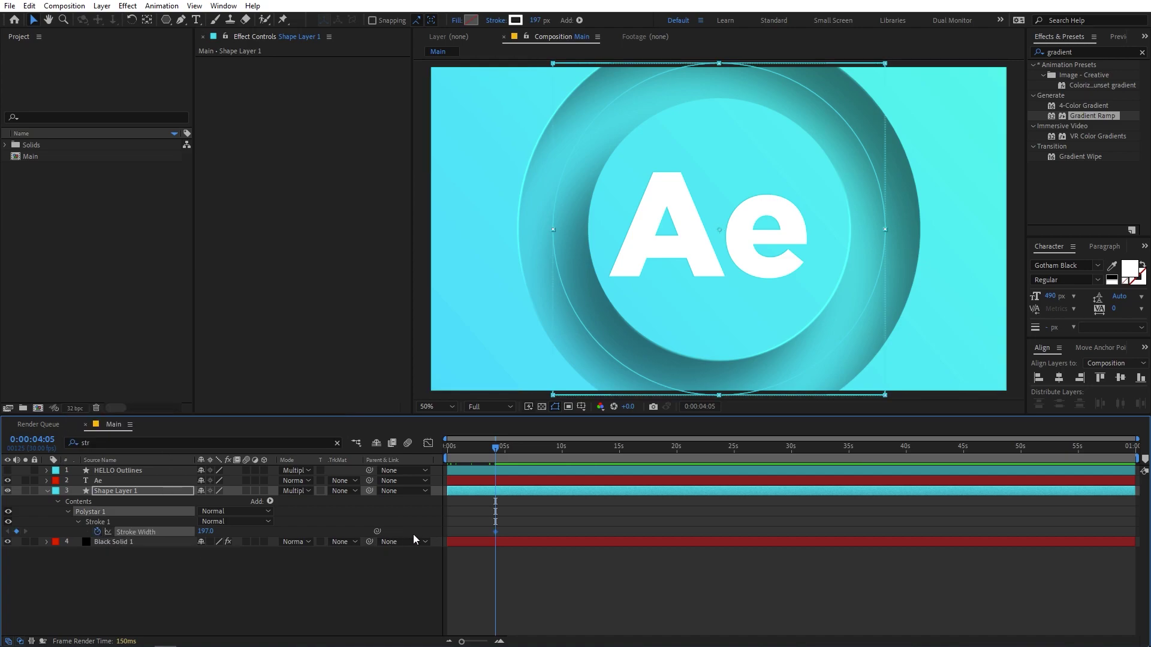
pyautogui.press('u')
pyautogui.press('Home')
pyautogui.moveTo(210, 501); pyautogui.dragTo(54, 509)
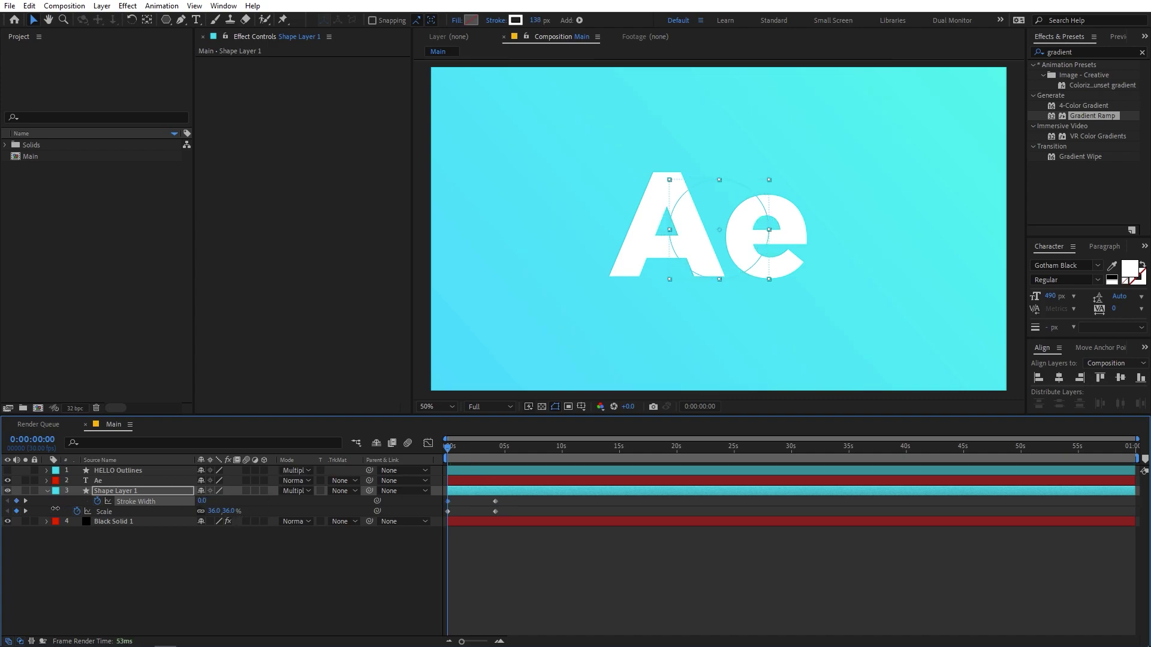
# Ease the ring's Stroke Width and Scale keyframes and shape their speed curves into a steep central peak in the Graph Editor.
pyautogui.moveTo(509, 497); pyautogui.dragTo(405, 519)
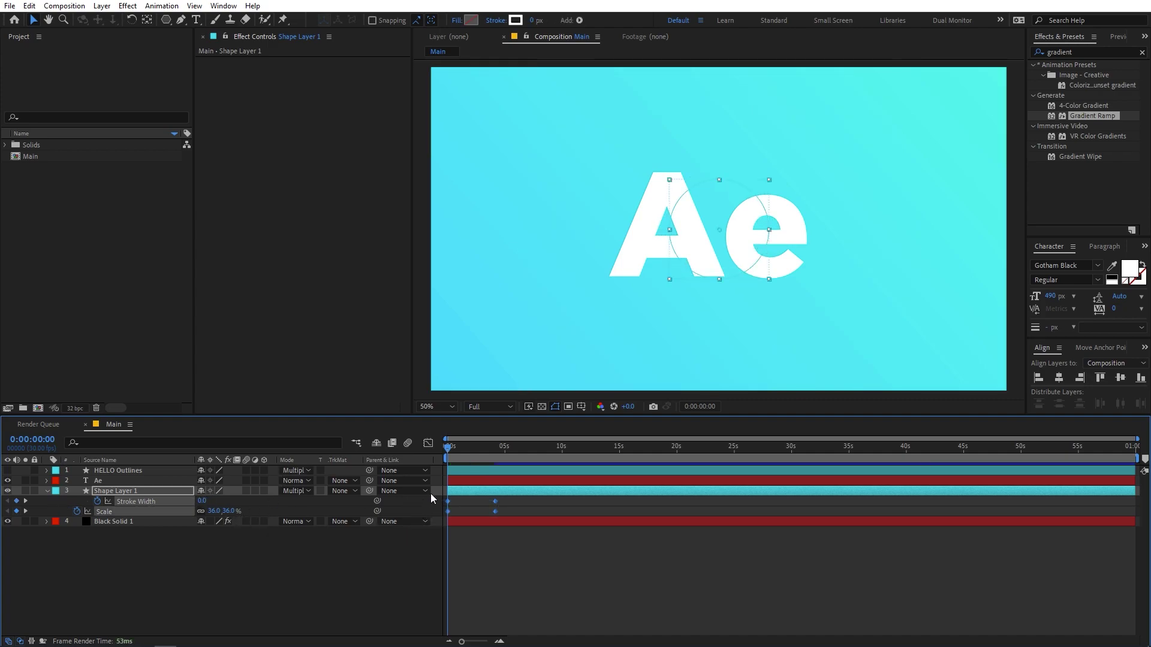
pyautogui.click(428, 443)
pyautogui.click(491, 603)
pyautogui.moveTo(489, 606)
pyautogui.mouseDown()
pyautogui.moveTo(451, 602)
pyautogui.moveTo(509, 606)
pyautogui.mouseUp()
pyautogui.scroll(3, 452, 603)
# Preview the ring animation and shorten it by moving the ending Stroke Width and Scale keyframes to 0:00:01:28.
pyautogui.press('space')
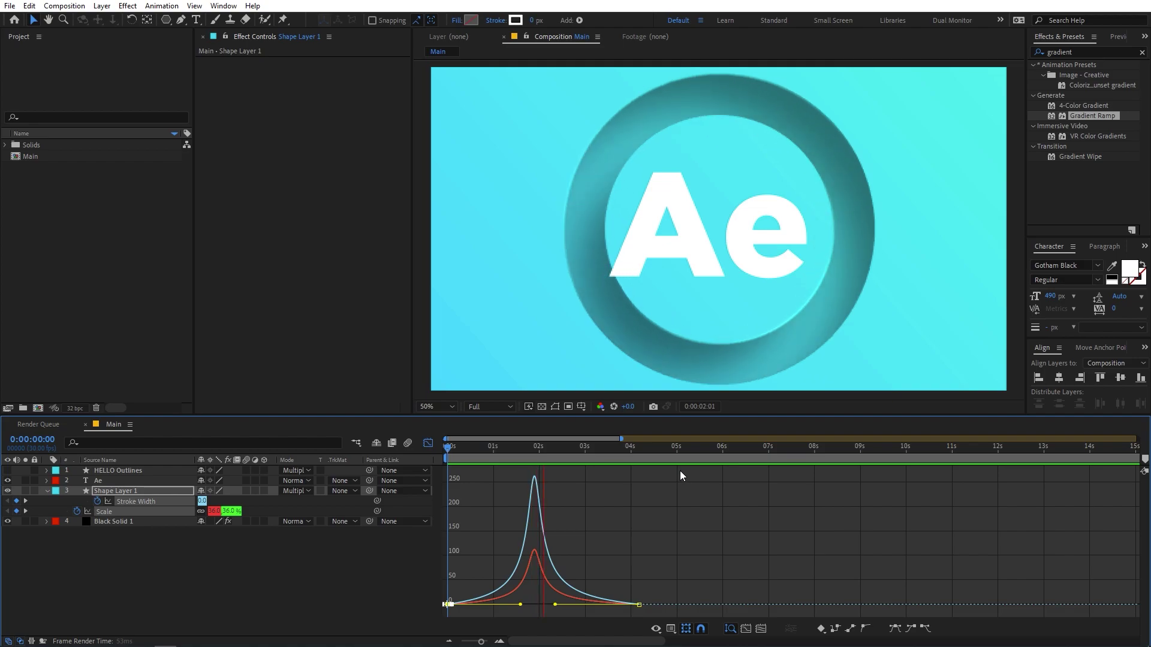
pyautogui.hotkey('shift', 'F3')
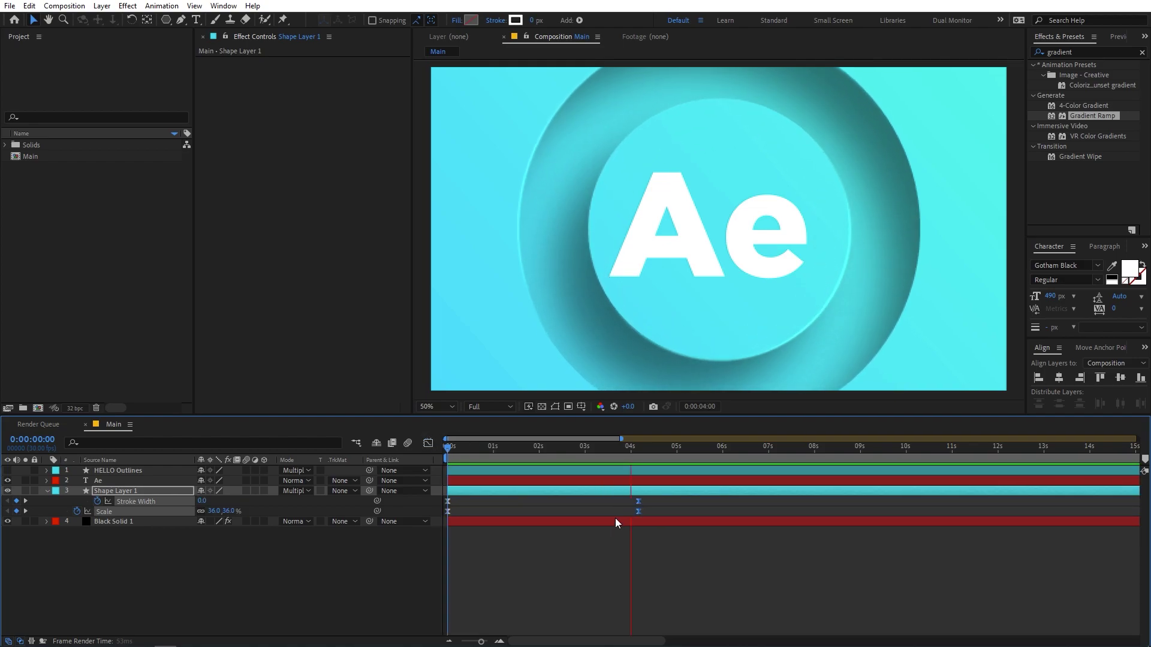
pyautogui.moveTo(638, 504); pyautogui.dragTo(536, 505)
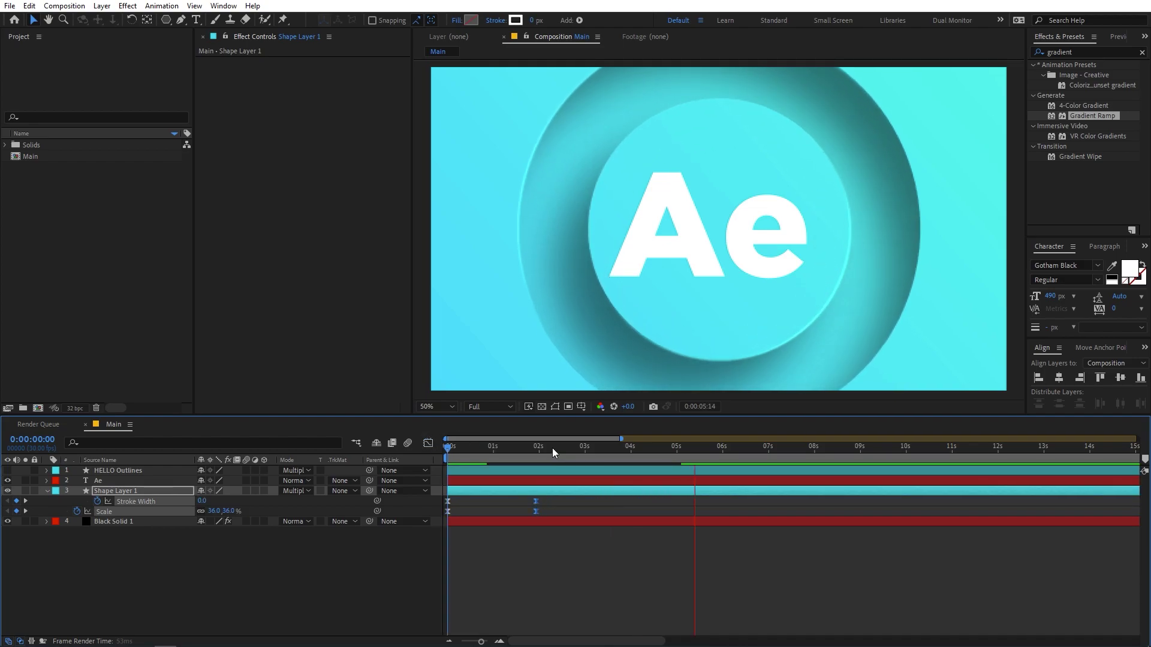
pyautogui.press('space')
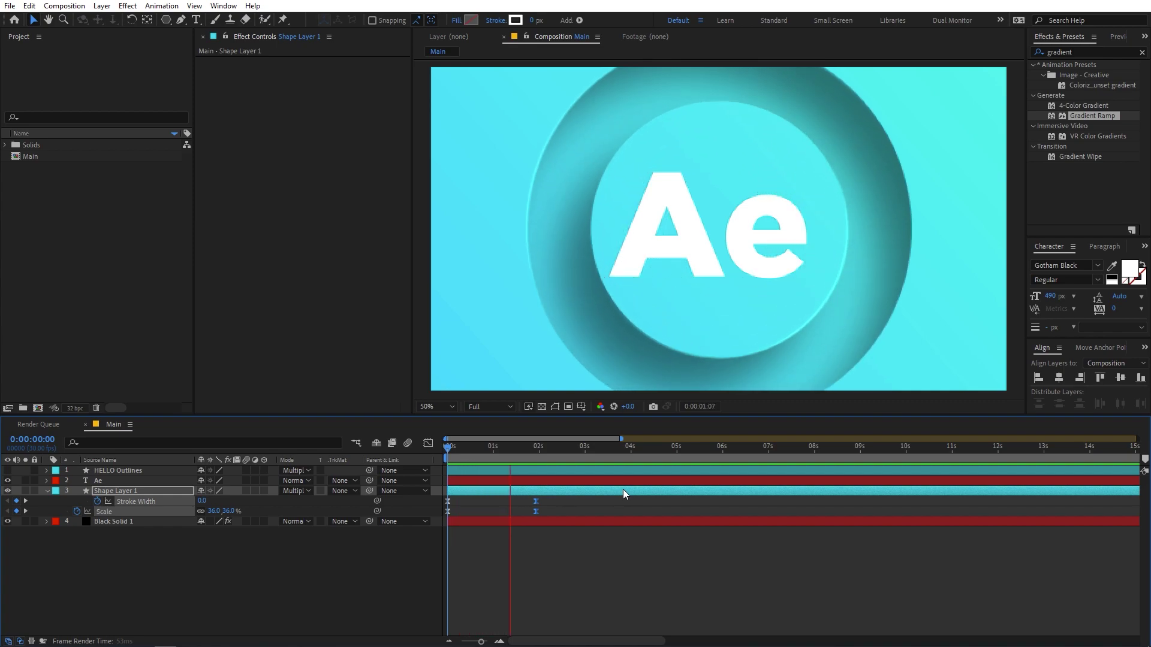
# Animate the Ae text layer's Scale from 0% at the start to 100% at 0:00:01:28.
pyautogui.moveTo(527, 451); pyautogui.dragTo(537, 455)
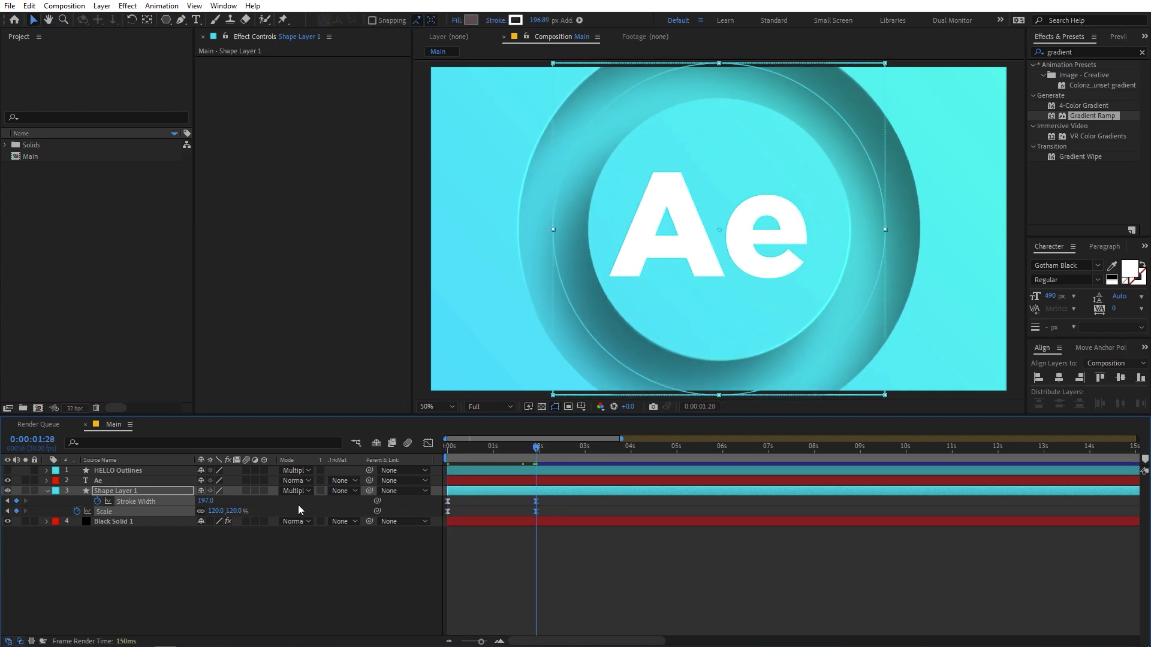
pyautogui.click(117, 480)
pyautogui.press('s')
pyautogui.click(77, 491)
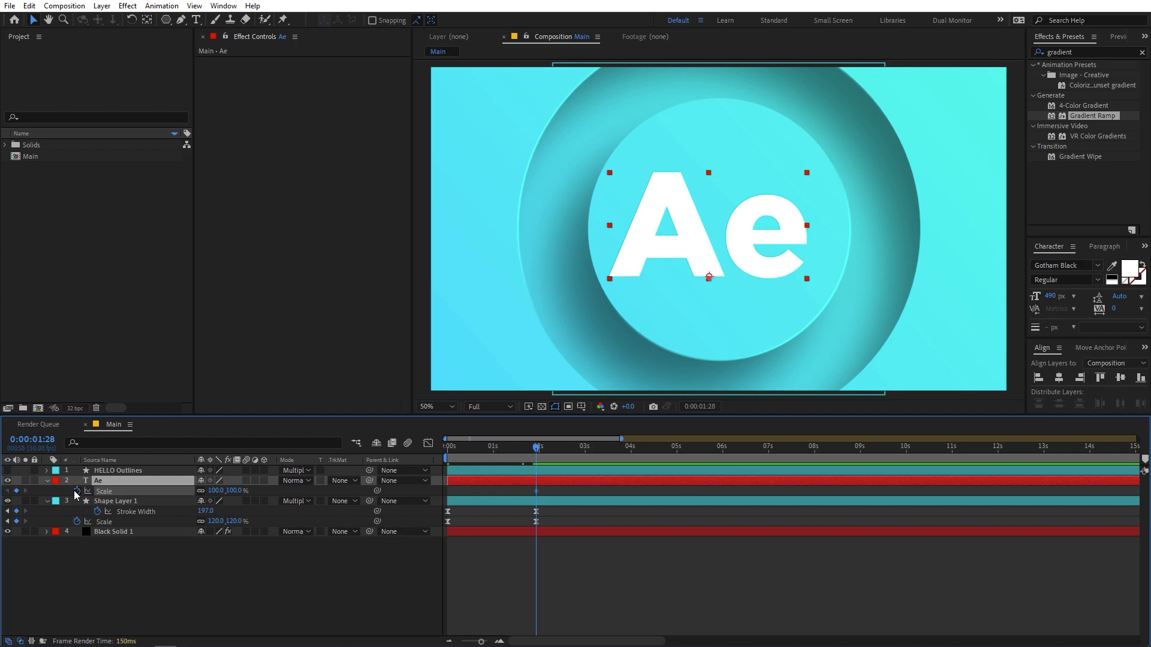
pyautogui.press('Home')
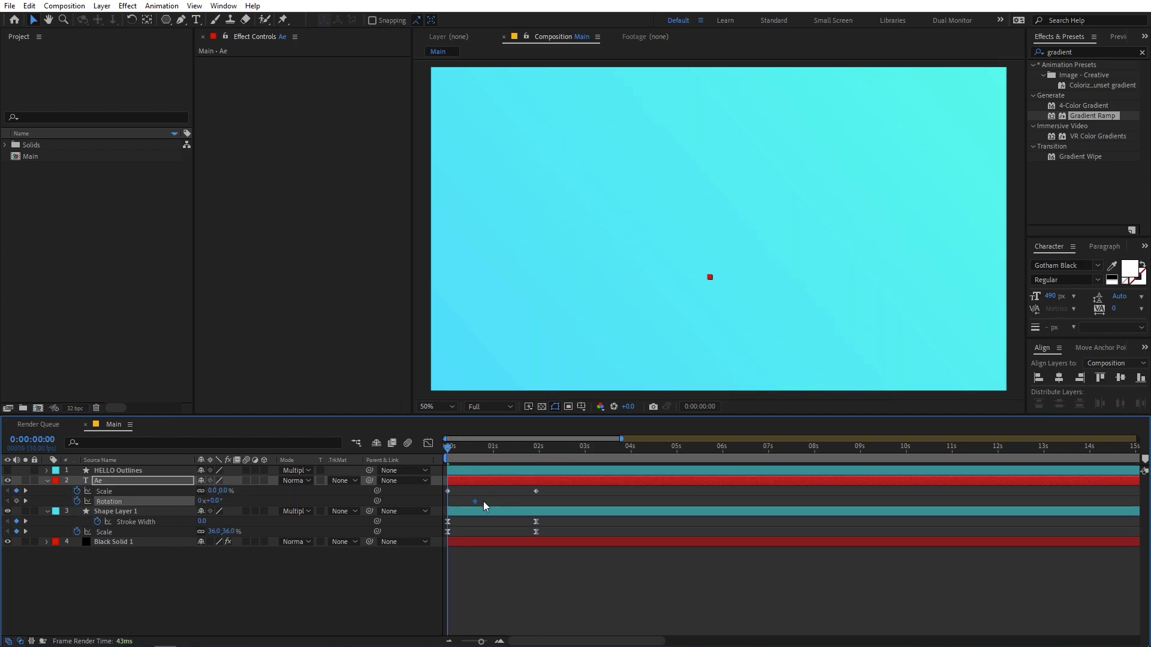
# Start the Ae layer's Rotation at -64°, ease its Scale and Rotation keyframes in the Graph Editor, and preview the animation.
pyautogui.hotkey('shift', 'F3')
pyautogui.press('space')
pyautogui.hotkey('shift', 'F3')
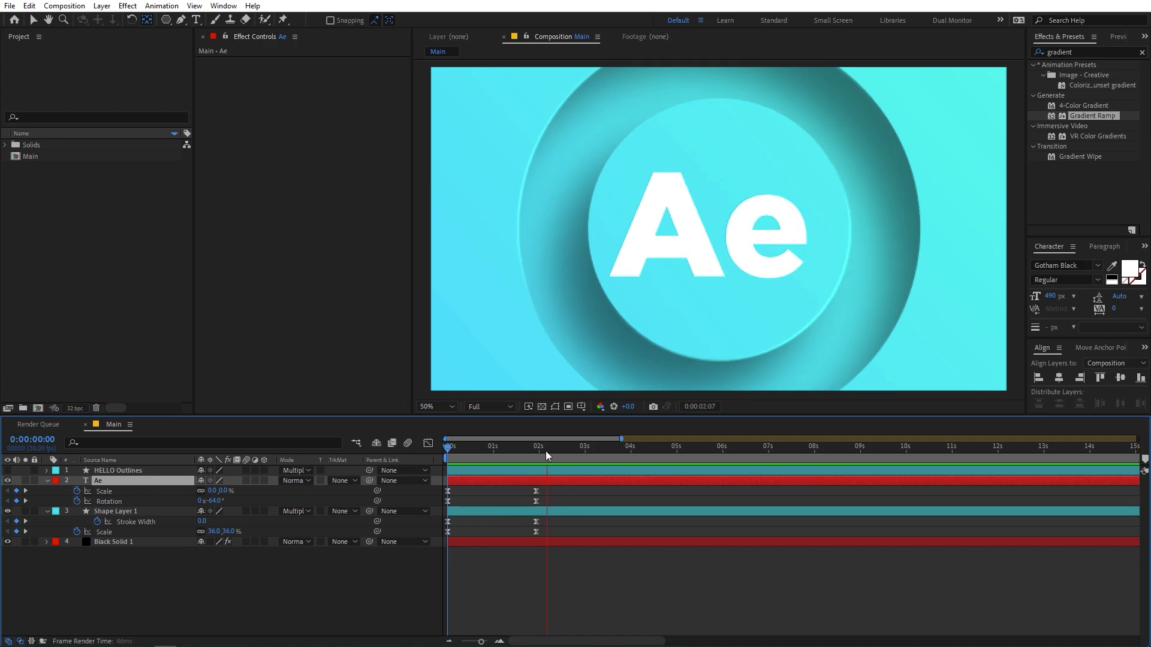
pyautogui.press('space')
pyautogui.press('space')
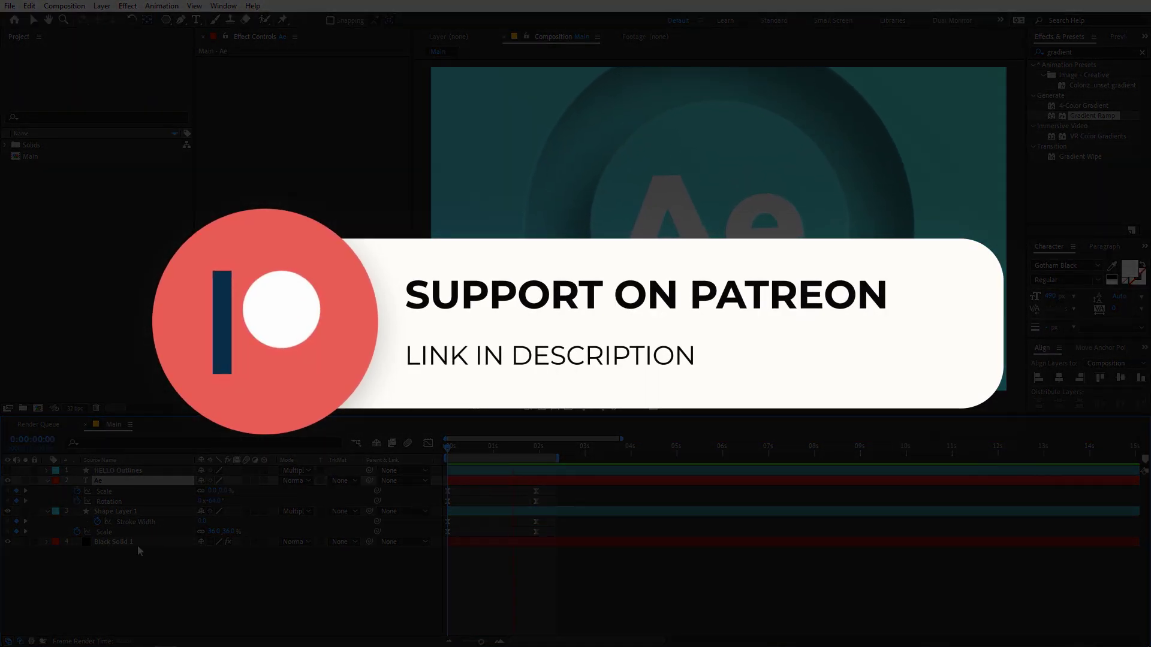
# Change the Gradient Ramp start color on Black Solid 1 to purple and finally to magenta.
pyautogui.click(137, 543)
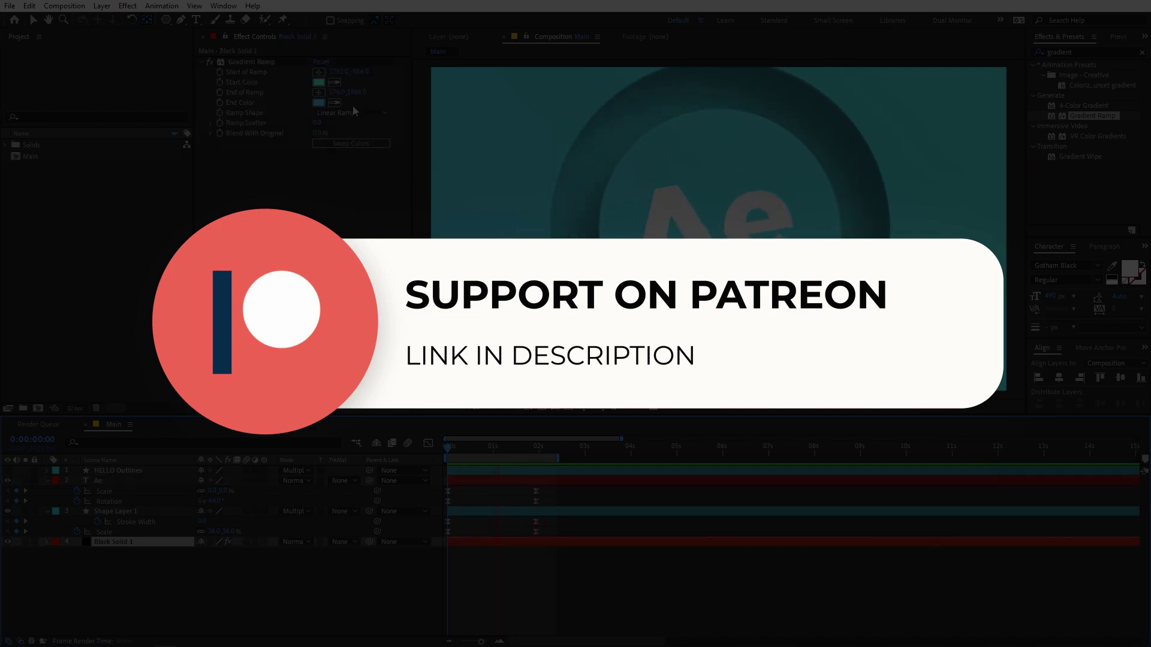
pyautogui.click(319, 83)
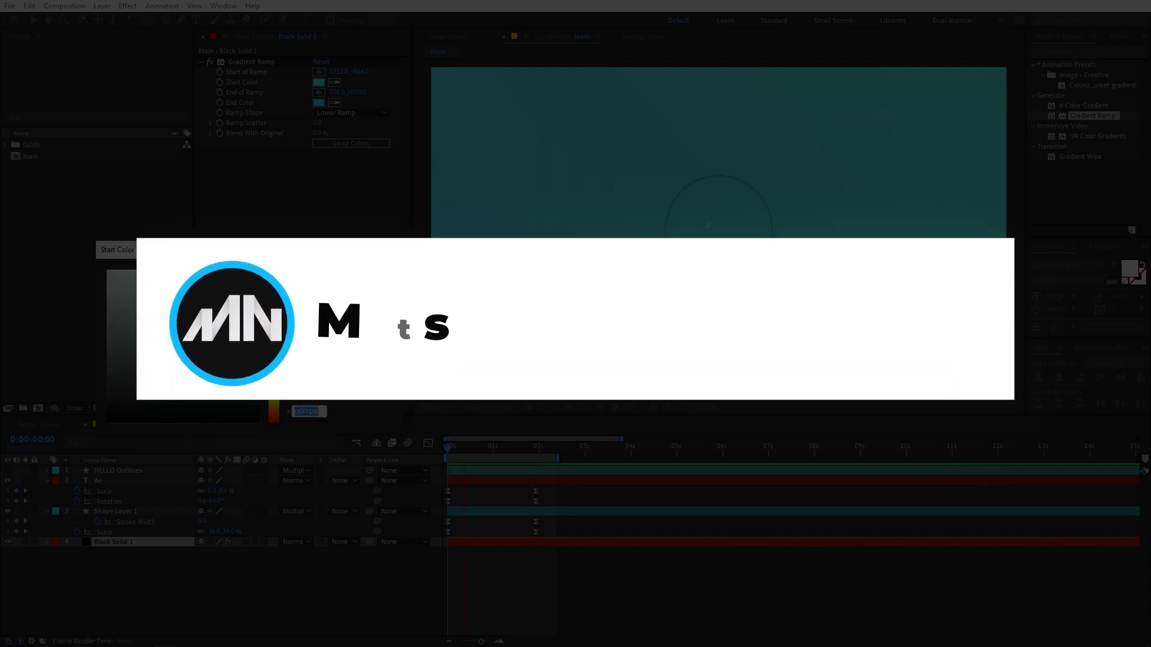
pyautogui.press('Return')
pyautogui.click(319, 82)
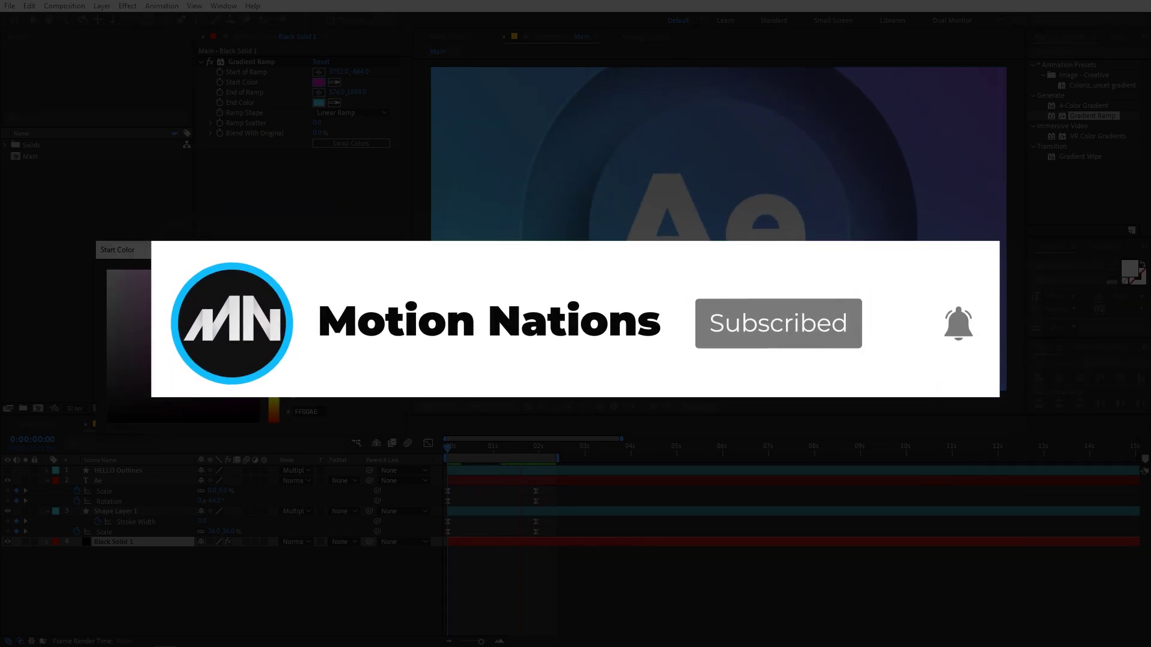
pyautogui.press('Return')
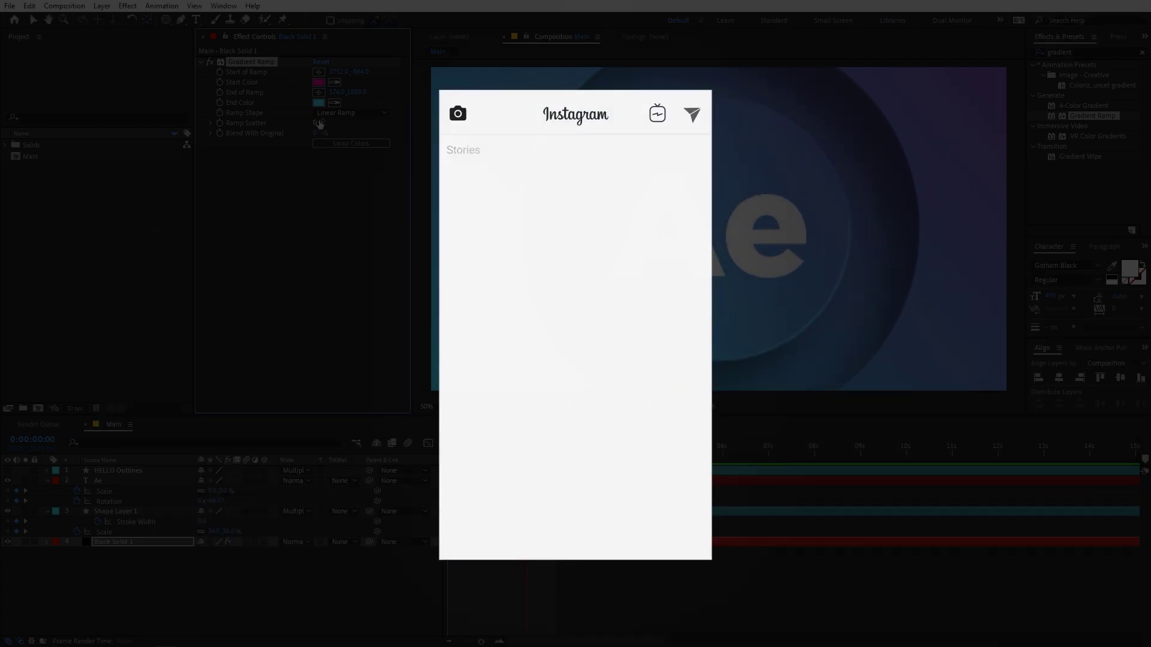